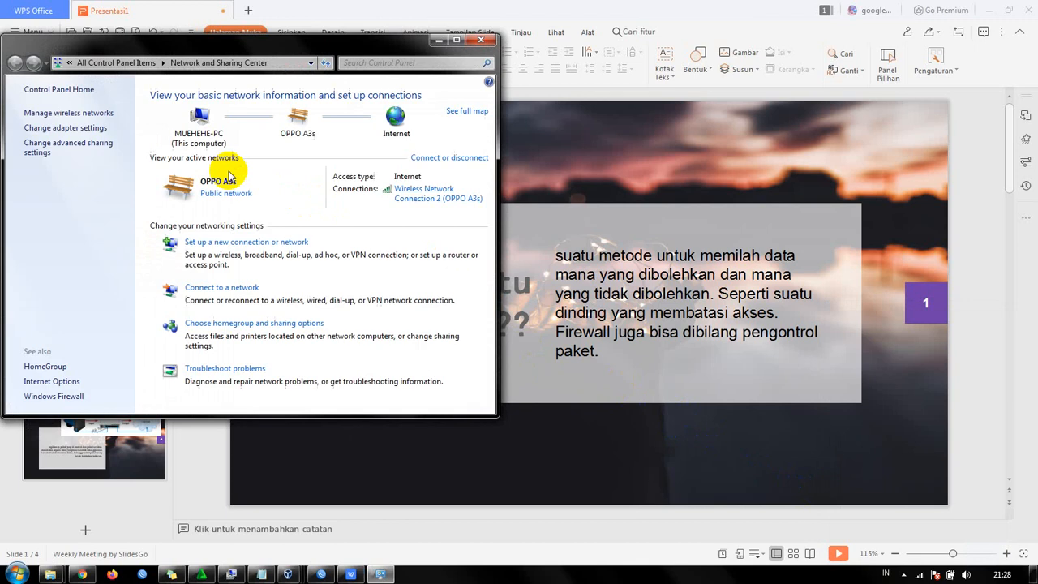
- Open the connection details of Wireless Network Connection 2 and check its IPv4 address
left_click(405, 206)
left_click(457, 302)
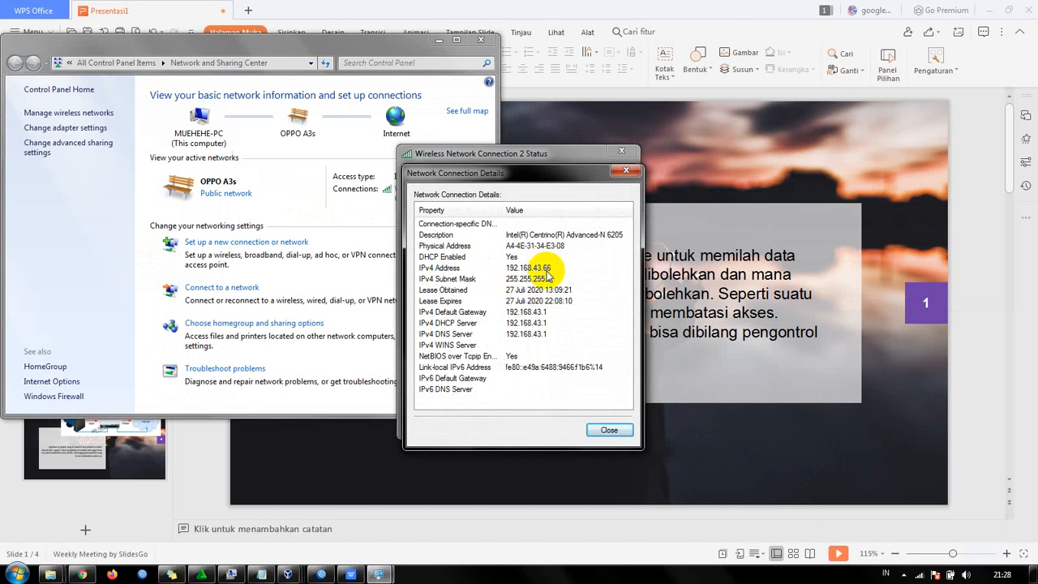
left_click(547, 271)
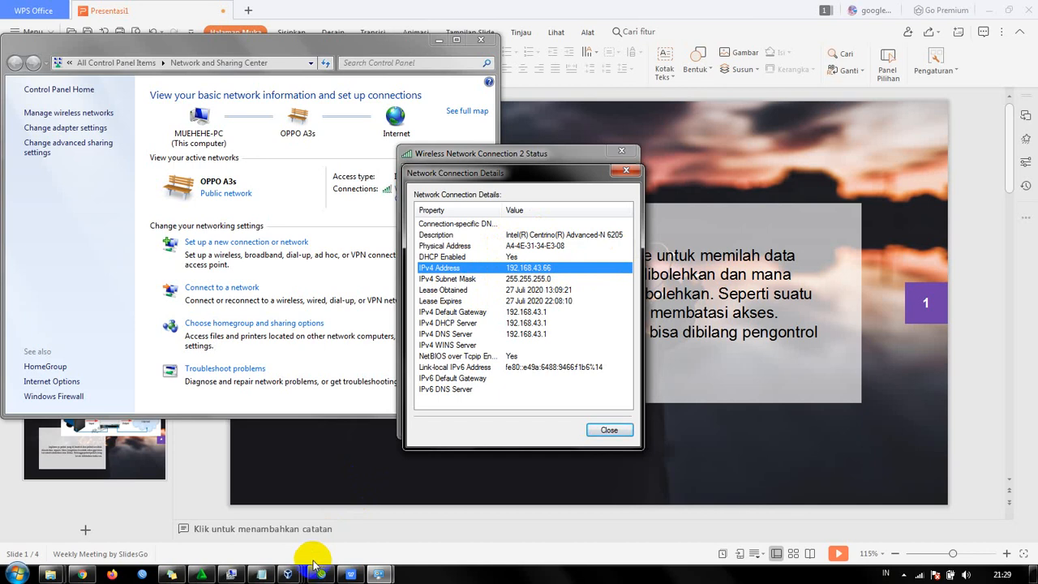
- Switch to the mikrotik os virtual machine and open its network settings with the advanced options of Adapter 1 expanded
mouse_move(301, 571)
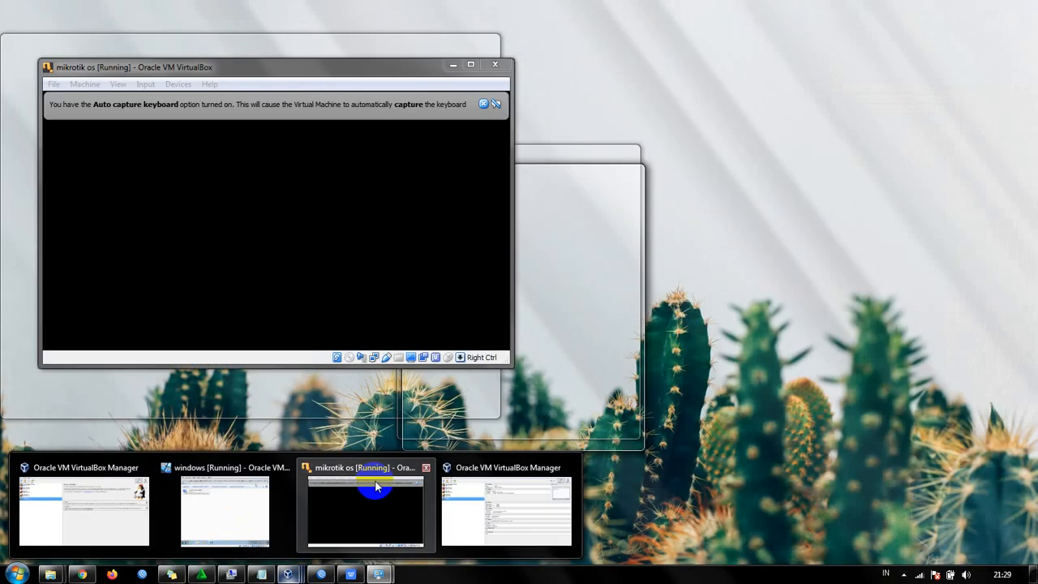
left_click(375, 487)
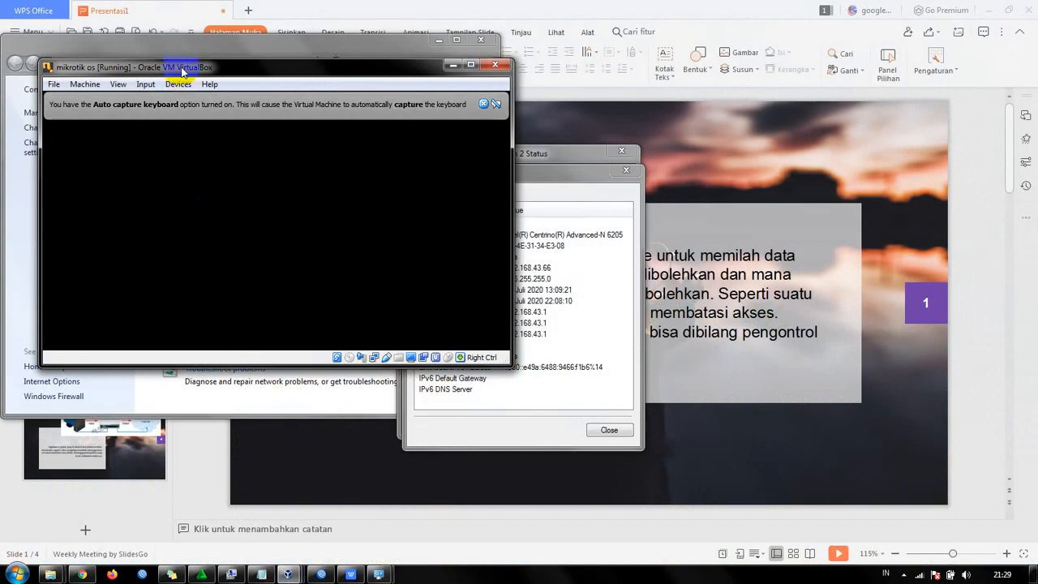
left_click_drag(174, 72, 324, 74)
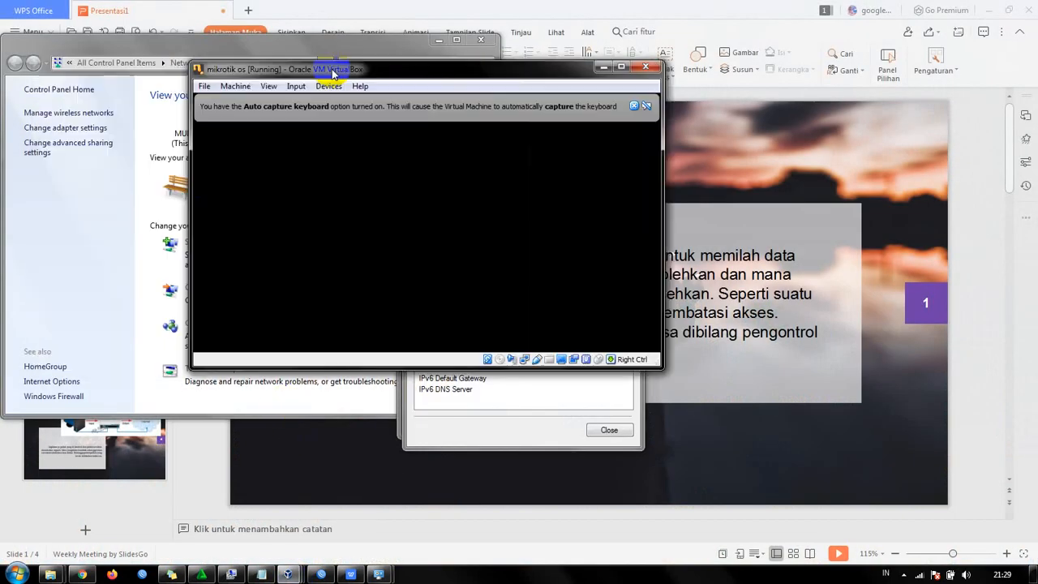
left_click(243, 87)
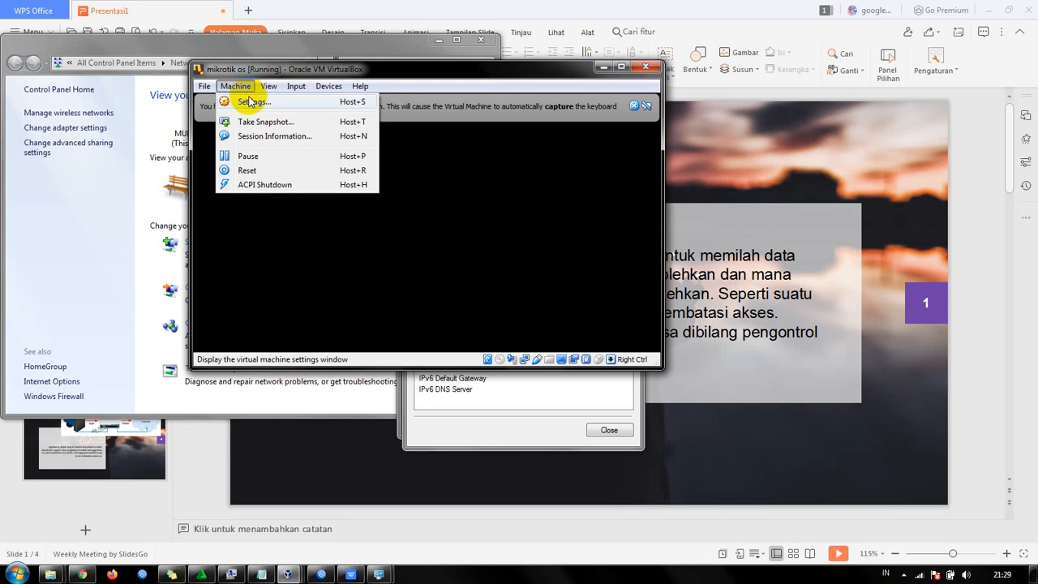
left_click(251, 101)
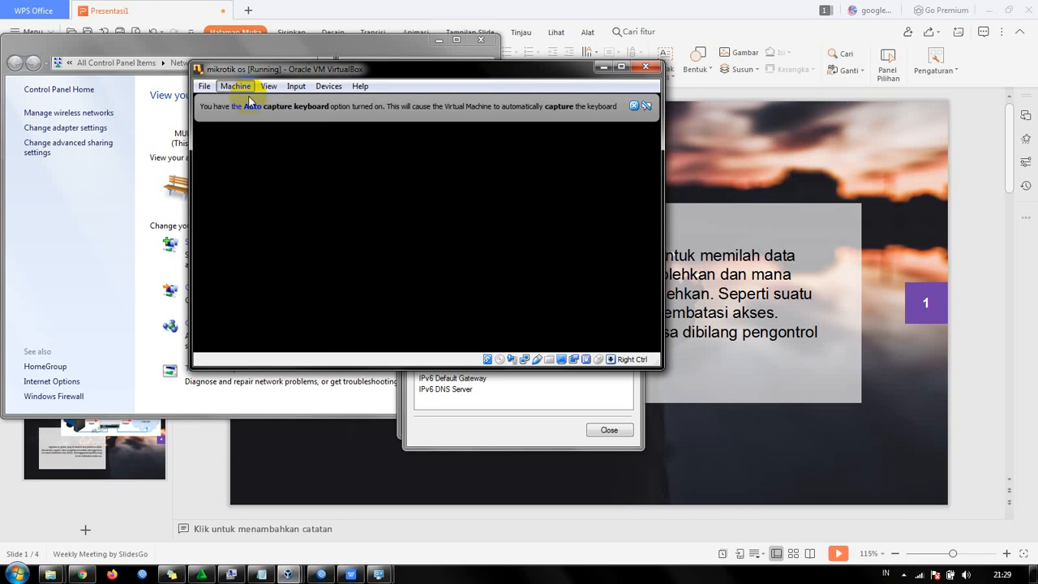
left_click(279, 137)
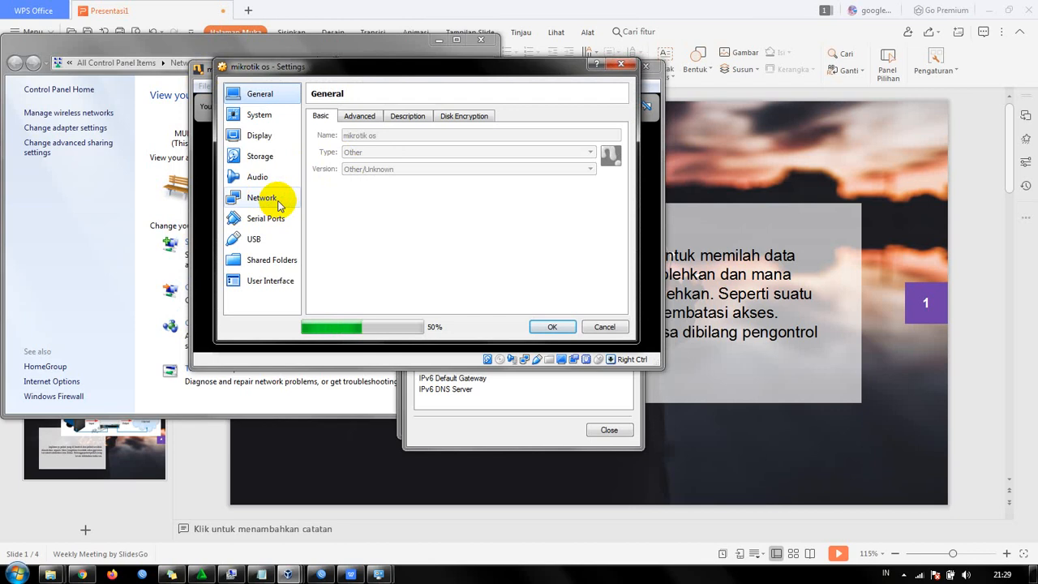
left_click(275, 201)
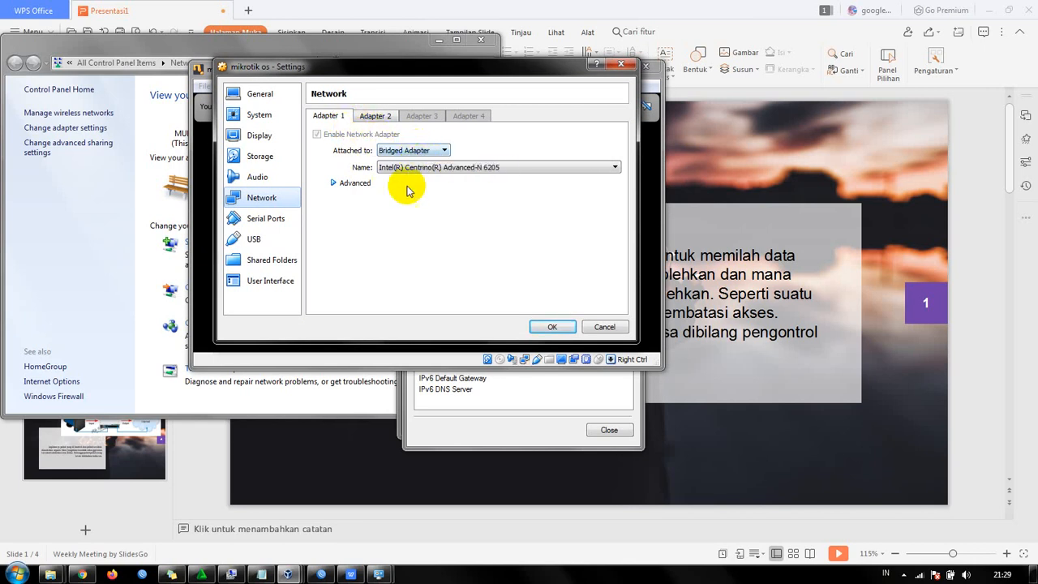
left_click(359, 184)
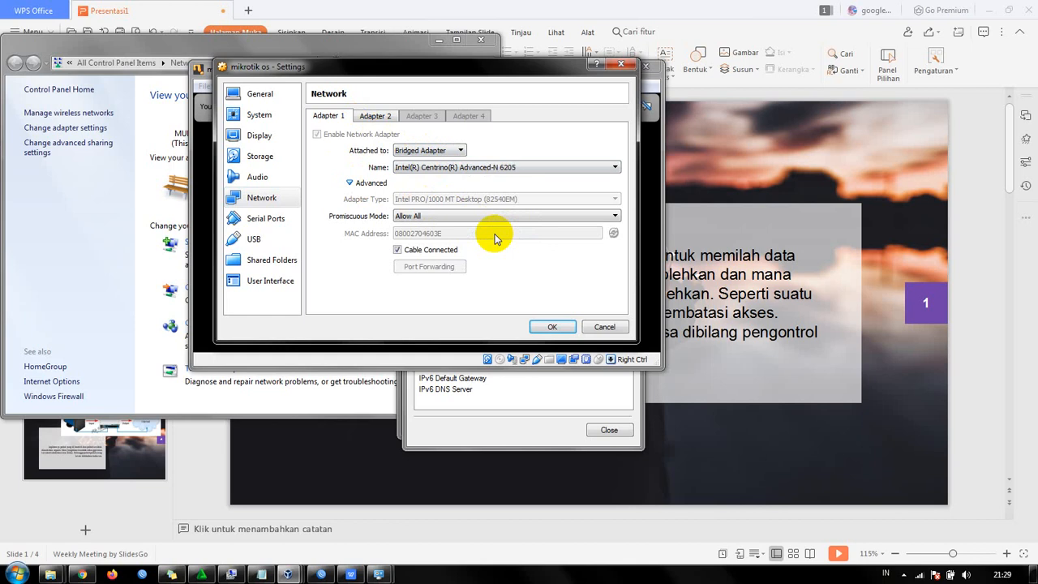
- Close the host's Network Connection Details and Wireless Network Connection 2 Status windows
left_click(568, 418)
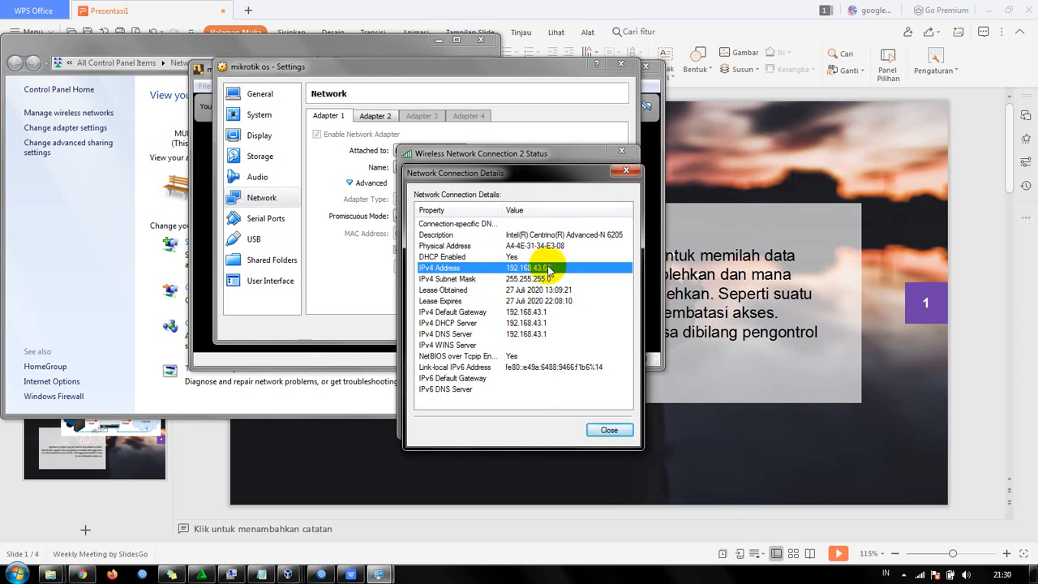
left_click(626, 171)
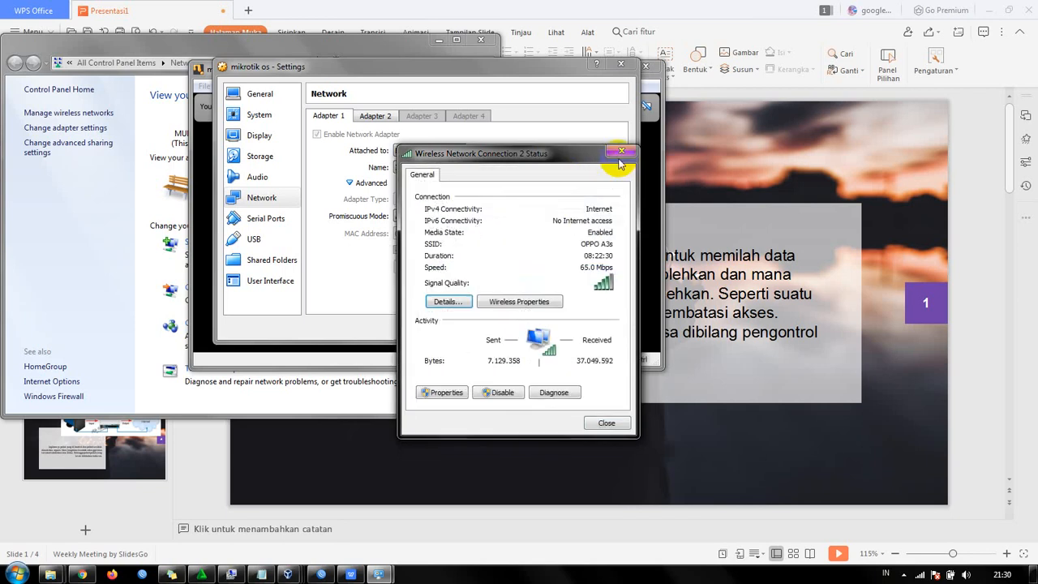
left_click(617, 153)
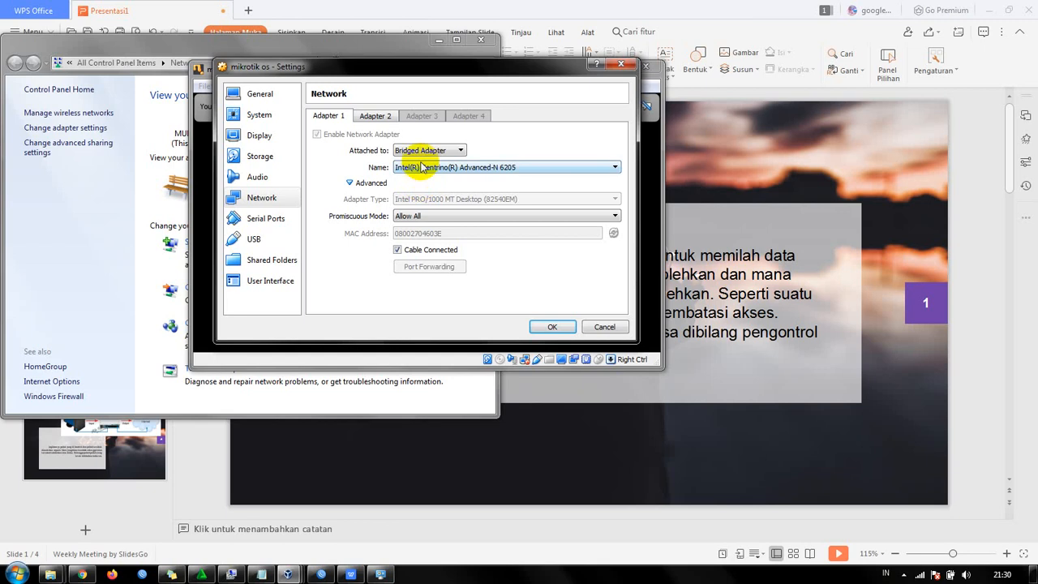
- Attach Adapter 1 to Bridged Adapter using Intel(R) Centrino(R) Advanced-N 6205, and accept the settings after reviewing Adapter 2
left_click(420, 152)
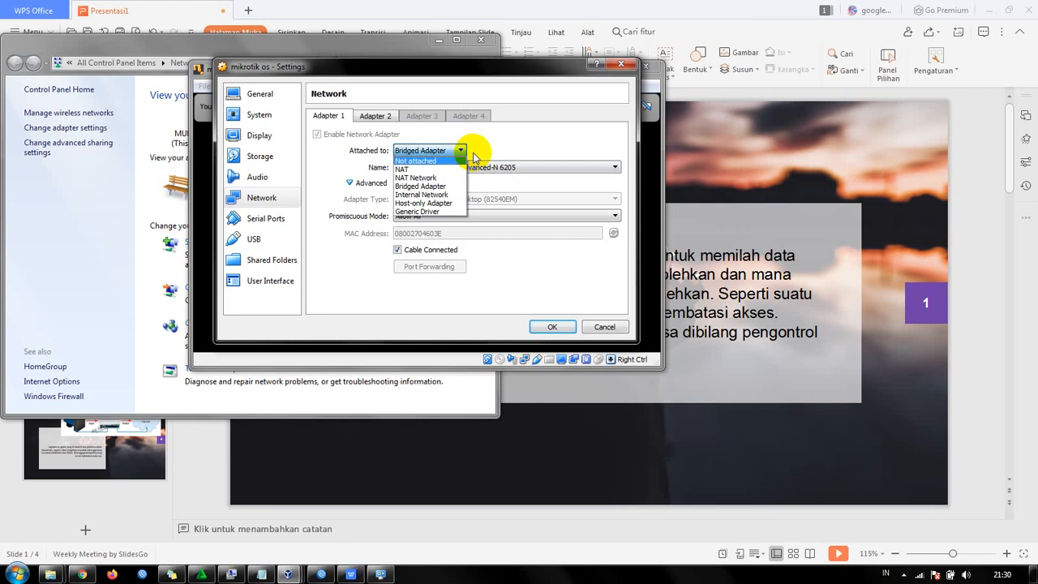
left_click(452, 187)
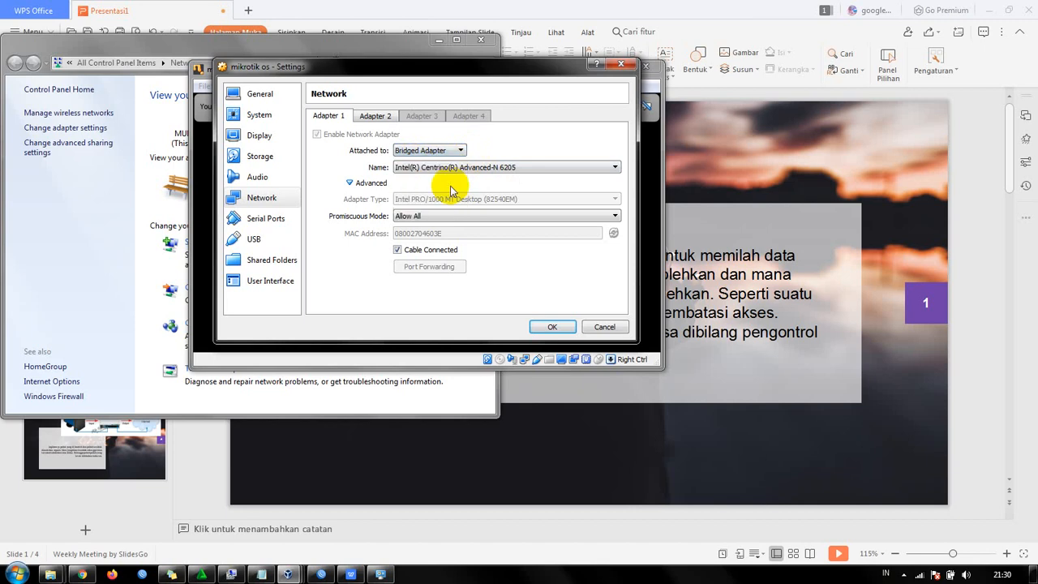
left_click(428, 167)
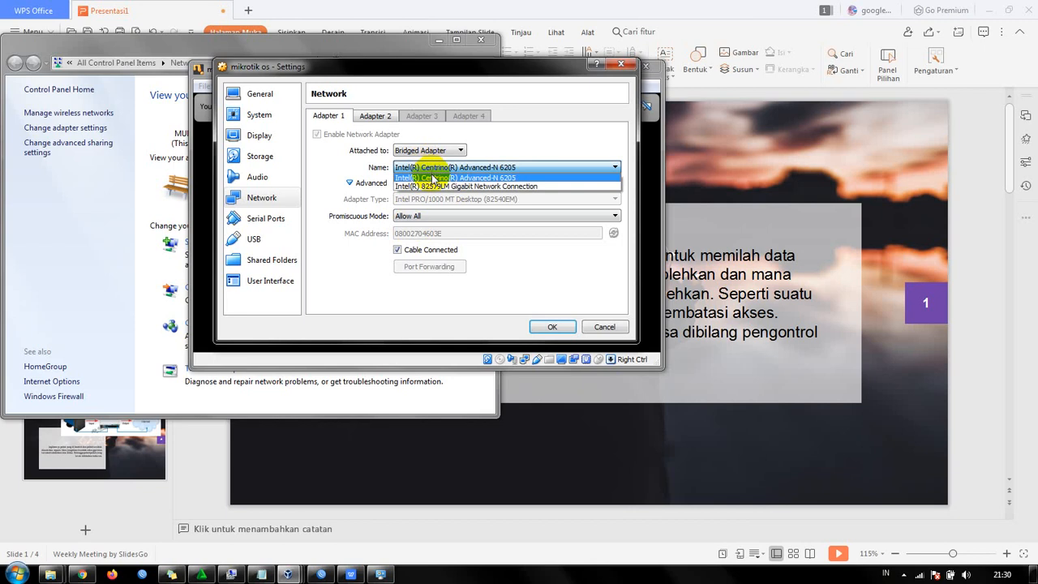
left_click(487, 177)
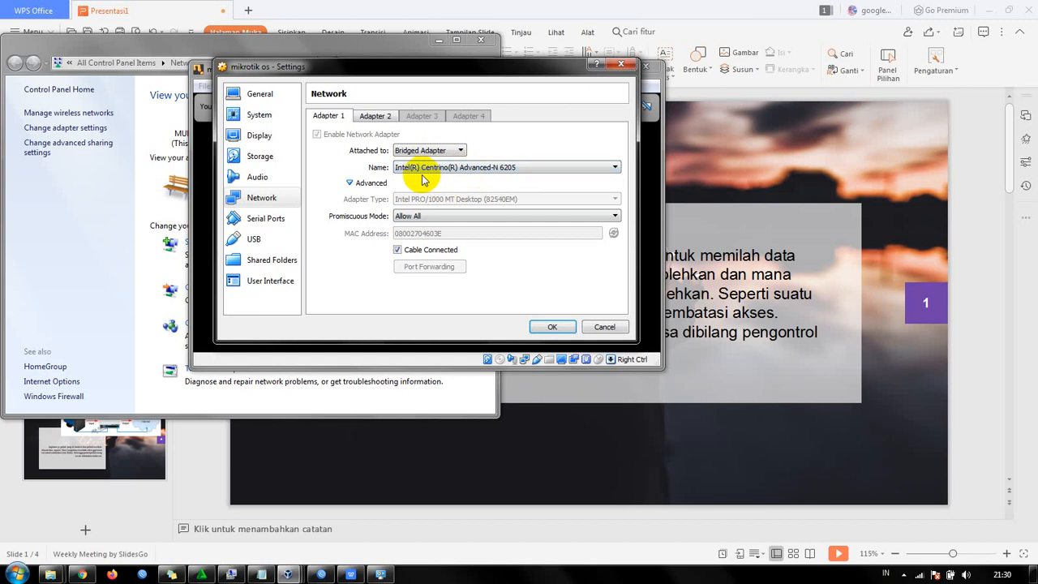
left_click(378, 113)
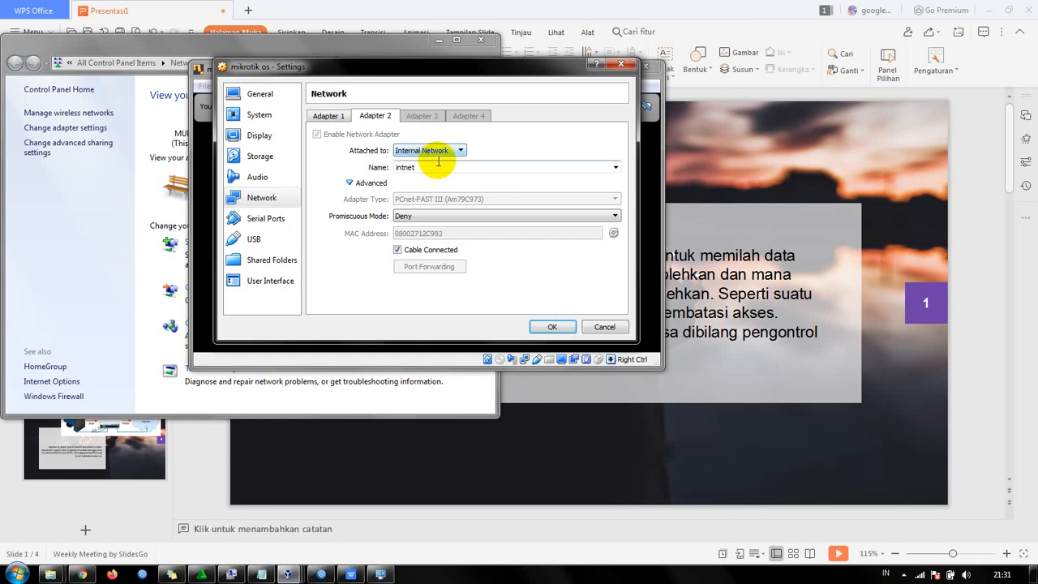
left_click(545, 323)
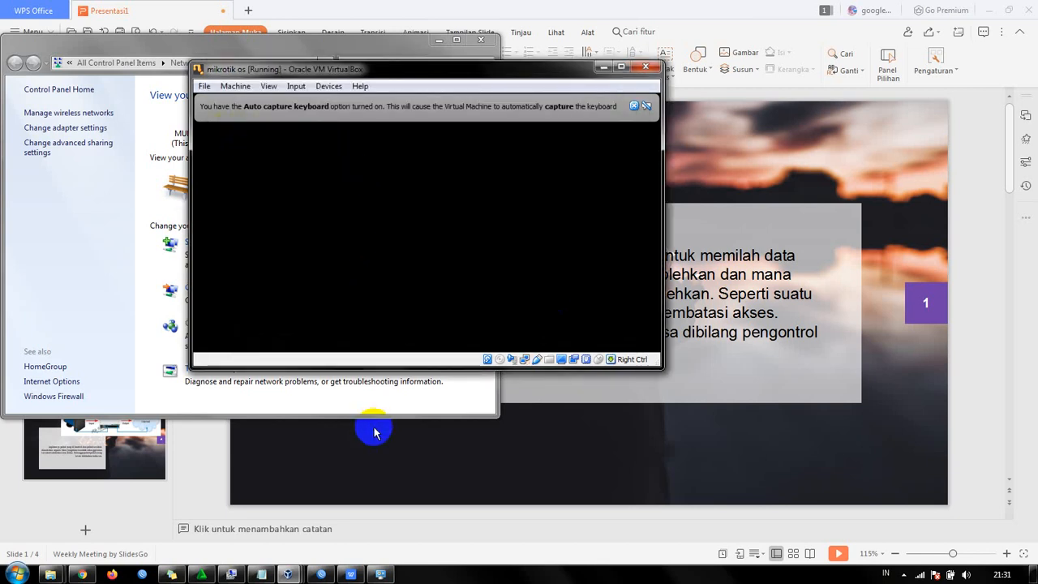
- Switch to the windows virtual machine and check how Adapter 1 is attached in its network settings
mouse_move(301, 574)
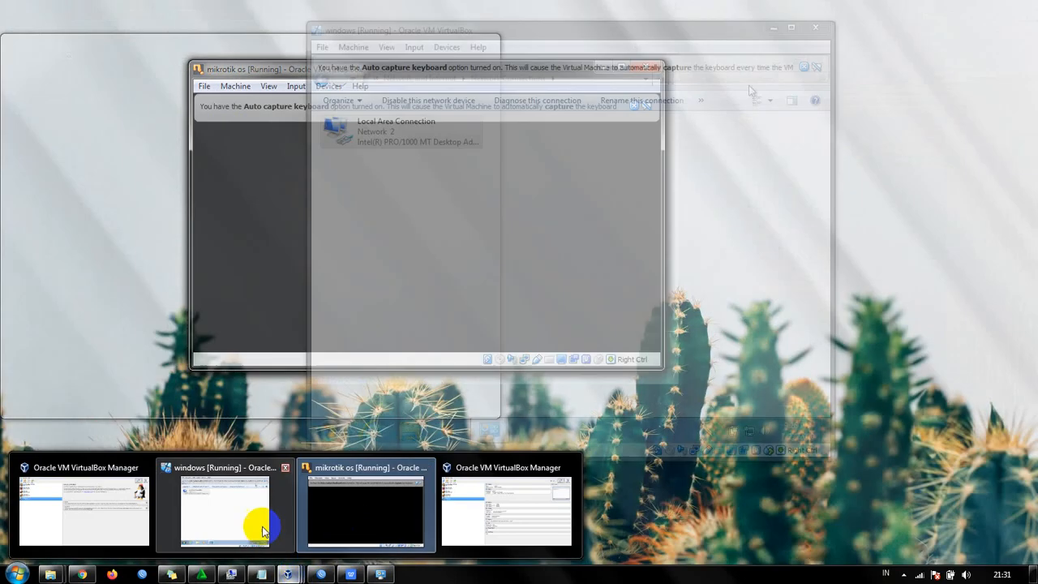
mouse_move(251, 523)
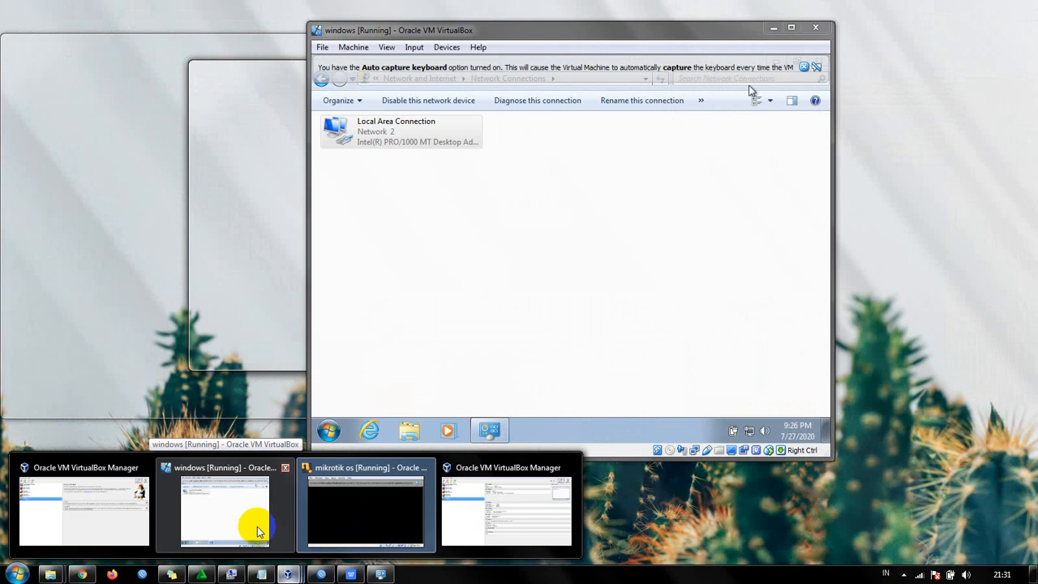
left_click(258, 531)
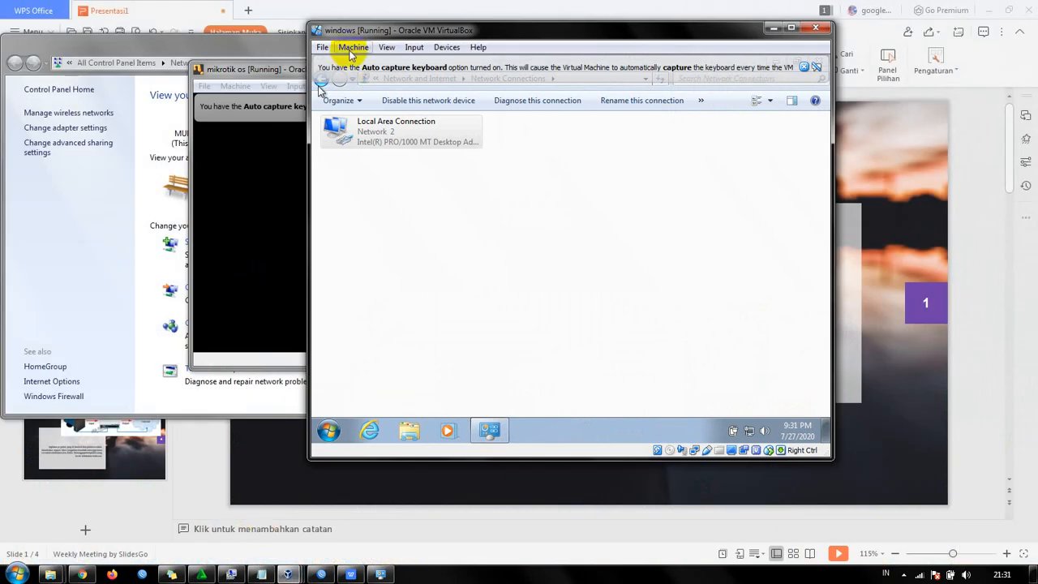
left_click(352, 52)
left_click(363, 68)
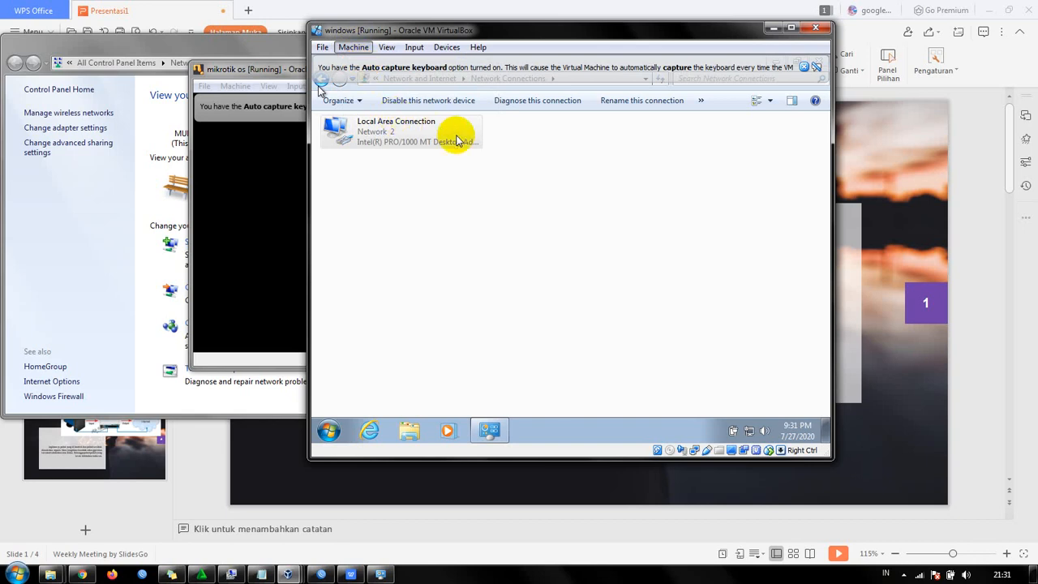
key("Control_R+s")
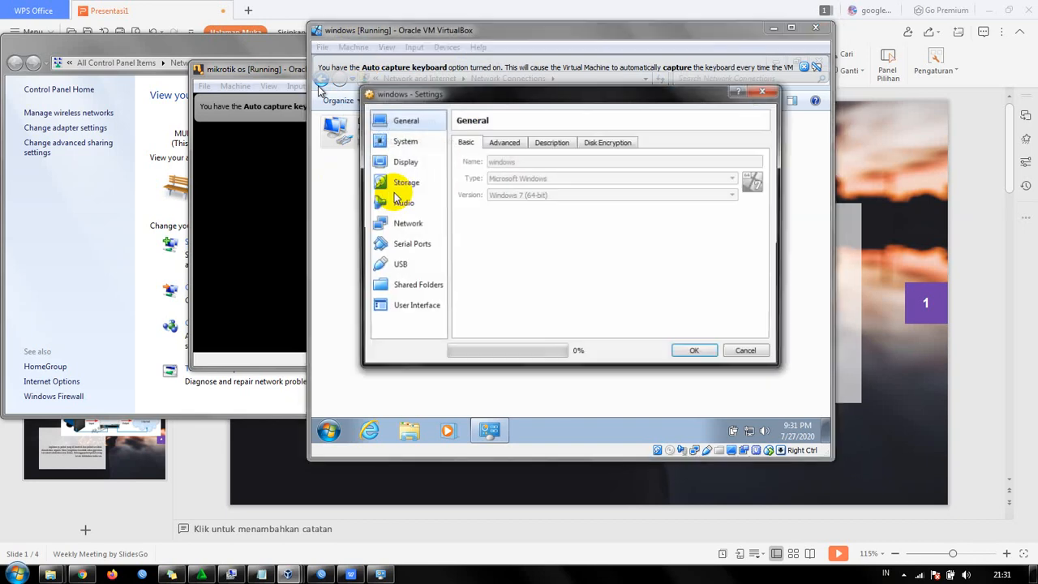
left_click(405, 224)
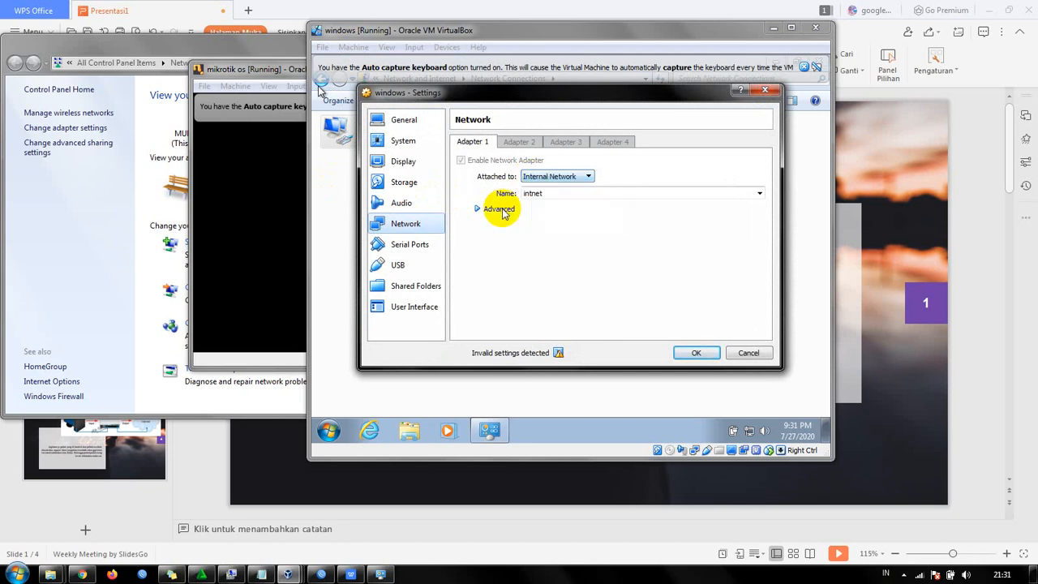
left_click(696, 355)
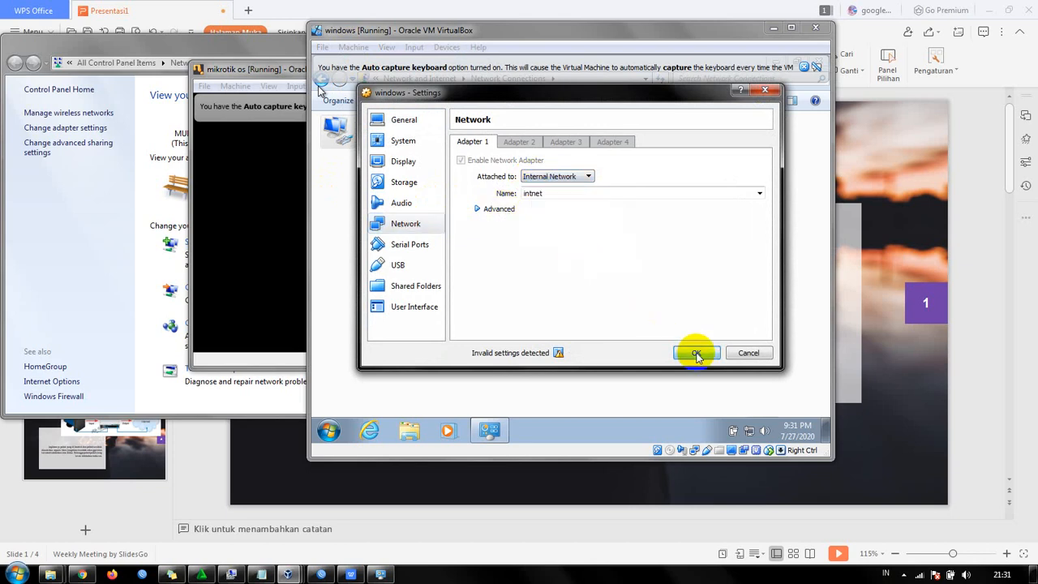
- Dismiss the keyboard capture notice in the mikrotik os machine and log in to its console as admin with a blank password
left_click(227, 361)
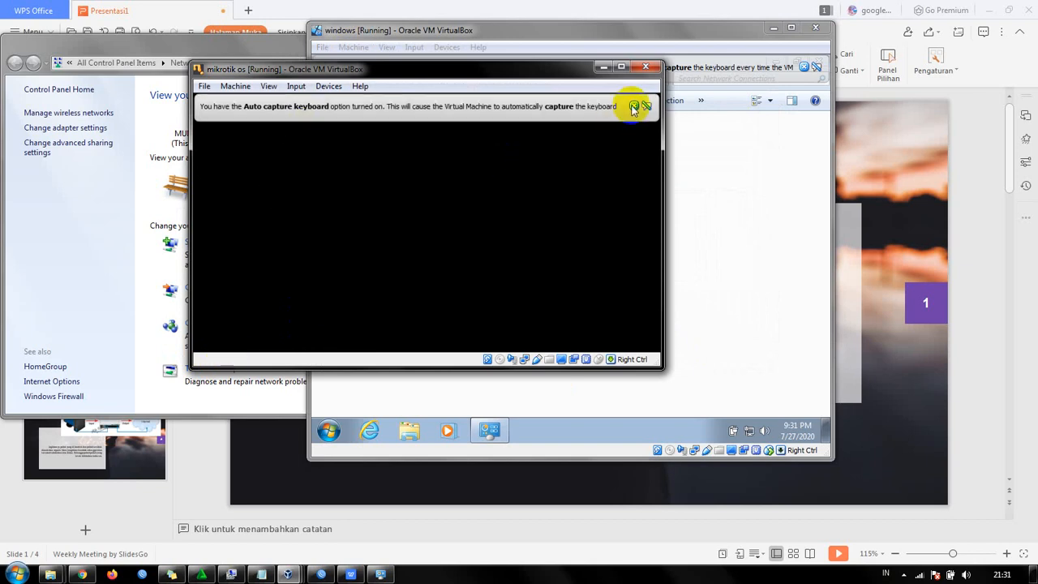
left_click(634, 106)
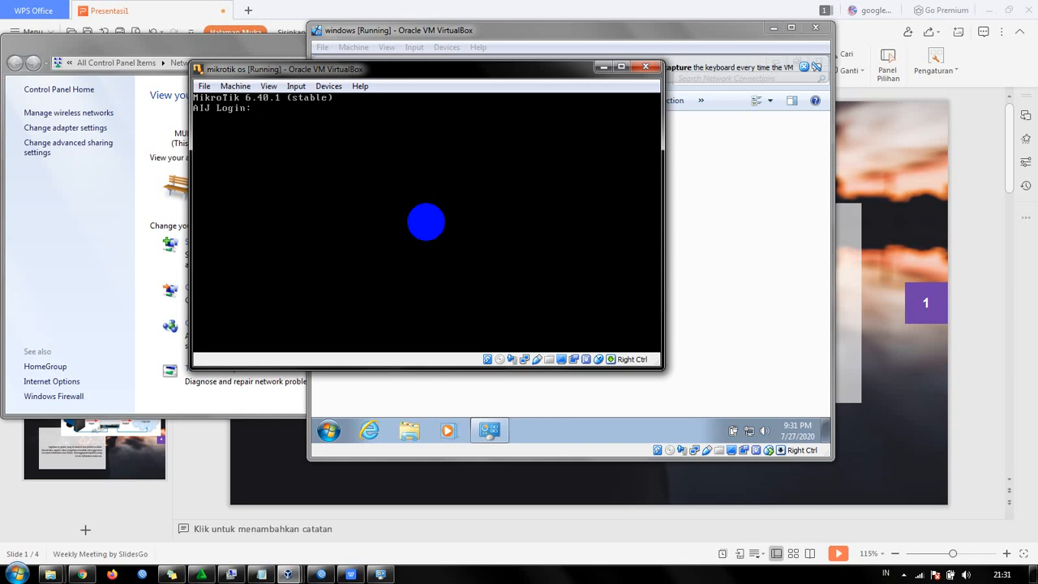
type("admin")
key("Return")
key("Return")
key("Return")
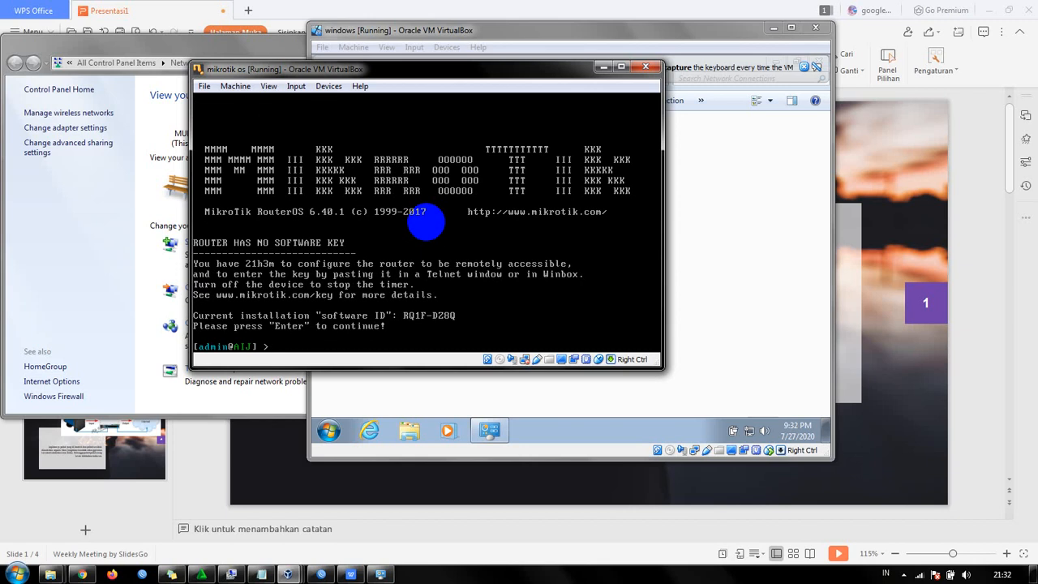
key("ctrl")
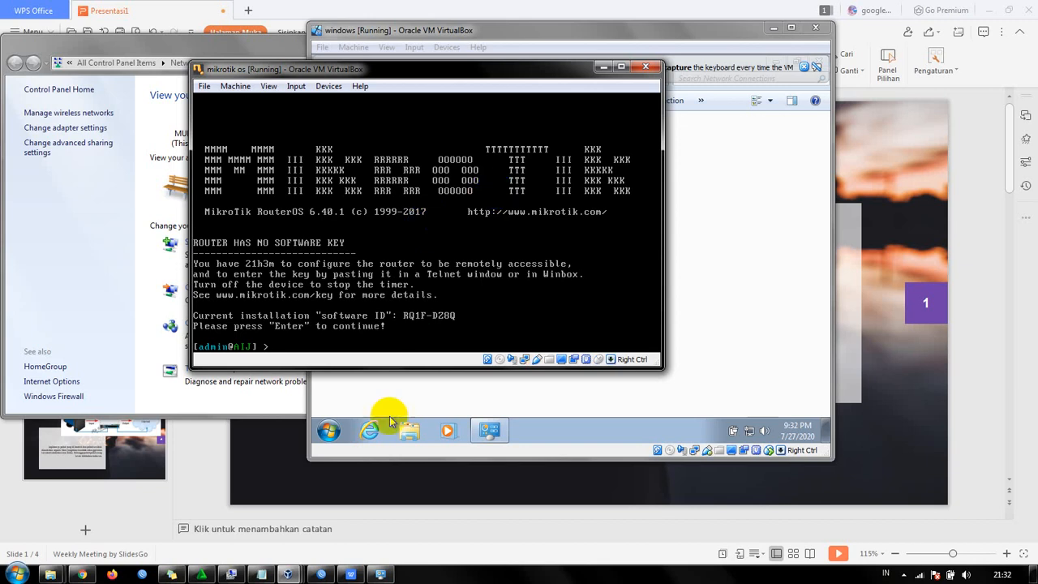
- Switch to WinBox, close the Address List, DHCP Server, Firewall and Terminal windows, and select the ether2 DHCP client entry
left_click(325, 574)
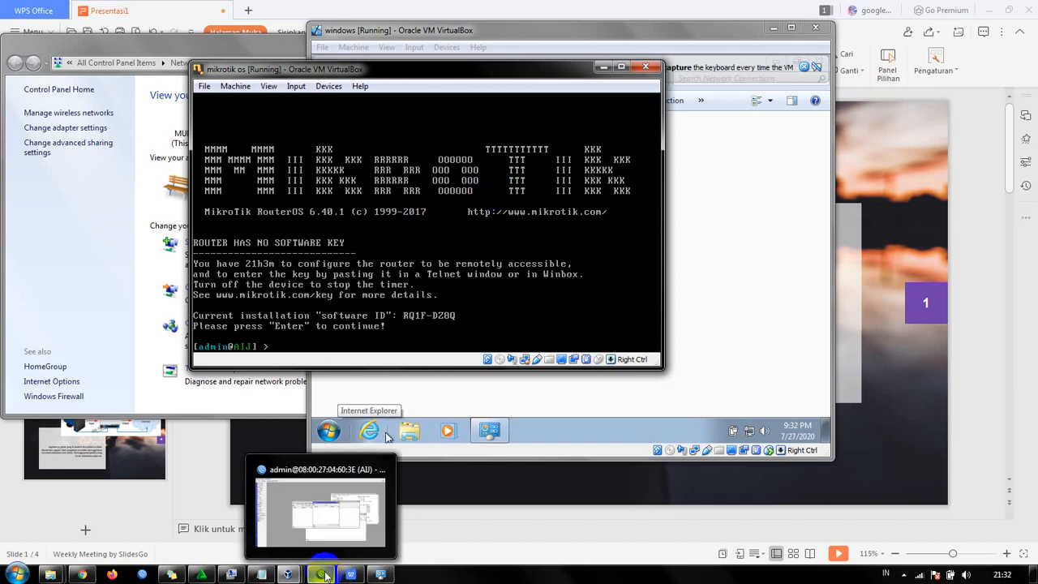
left_click(326, 575)
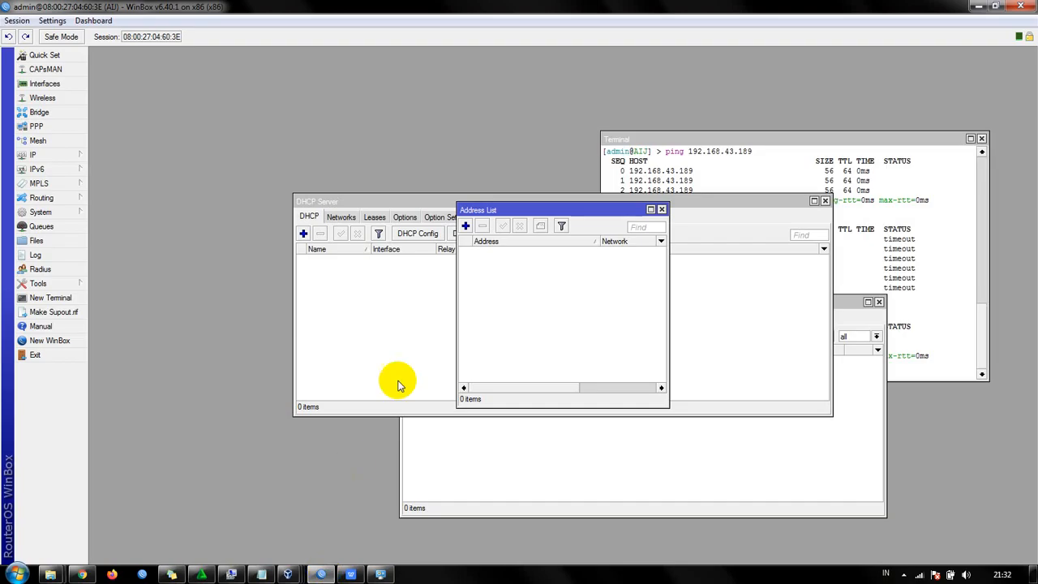
left_click(663, 210)
left_click(825, 201)
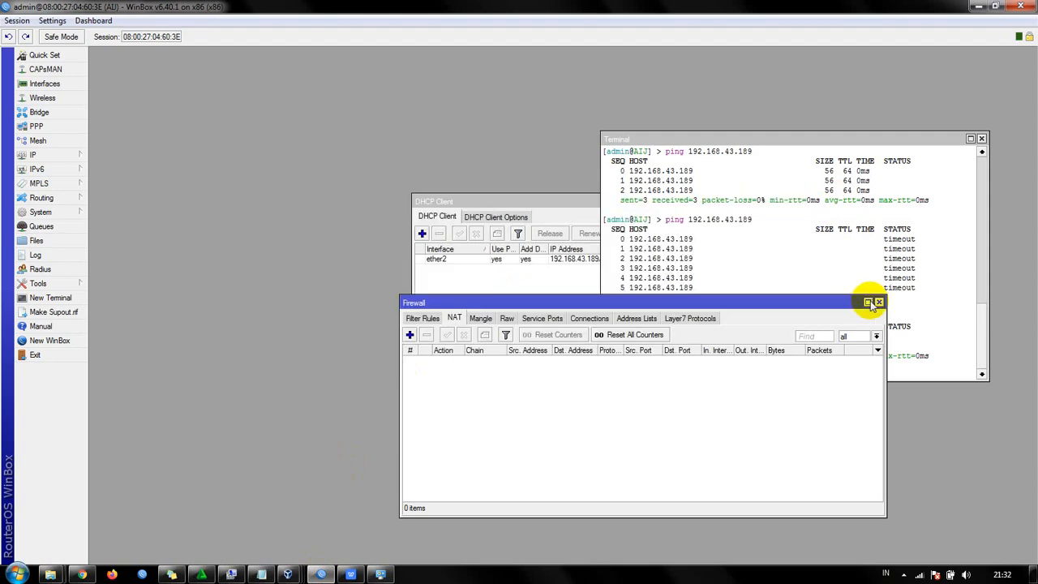
left_click(878, 302)
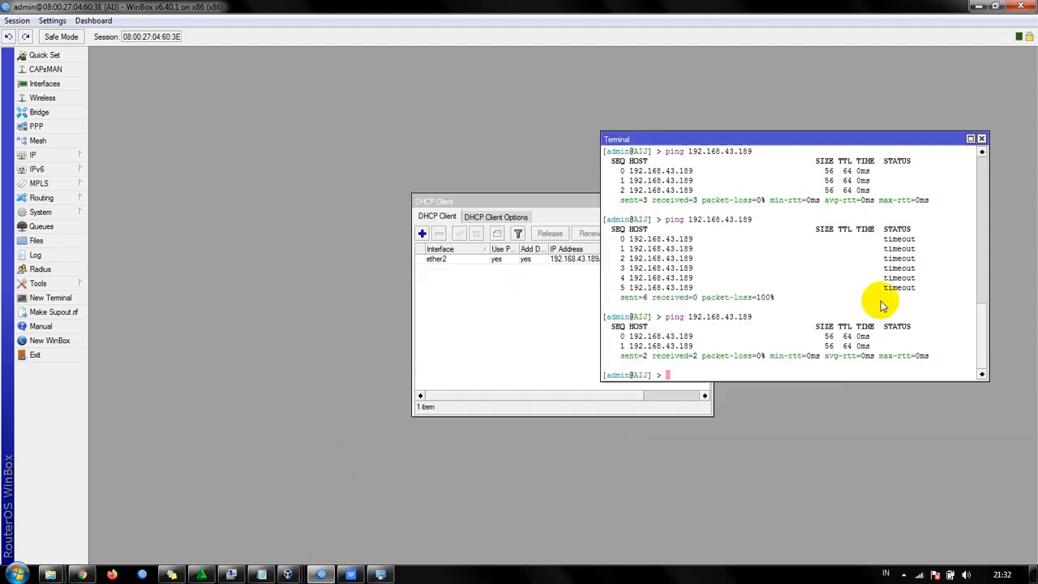
left_click(981, 139)
left_click(577, 261)
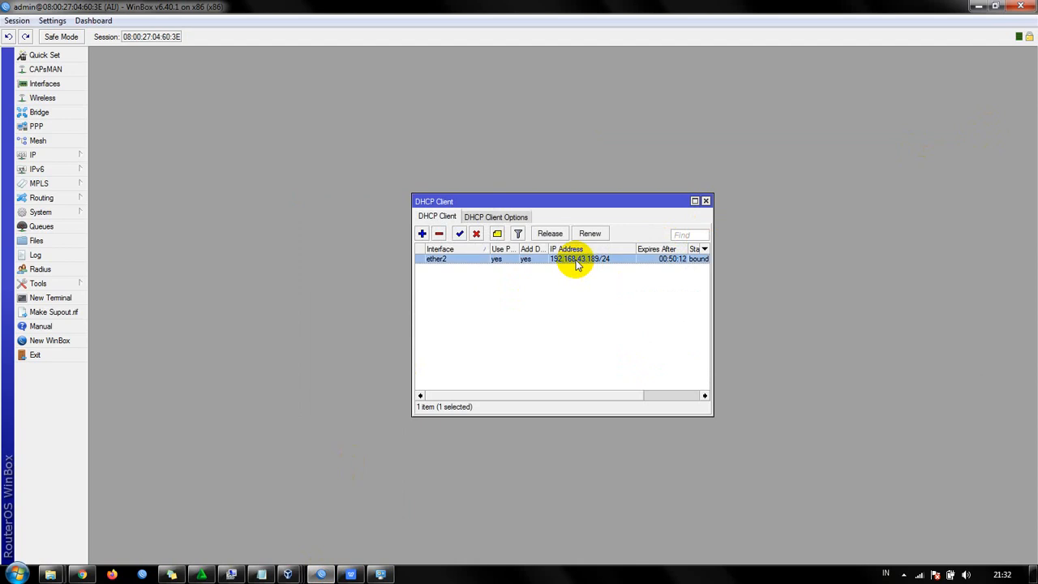
- Remove the selected ether2 DHCP client entry and close the DHCP Client window
left_click(439, 234)
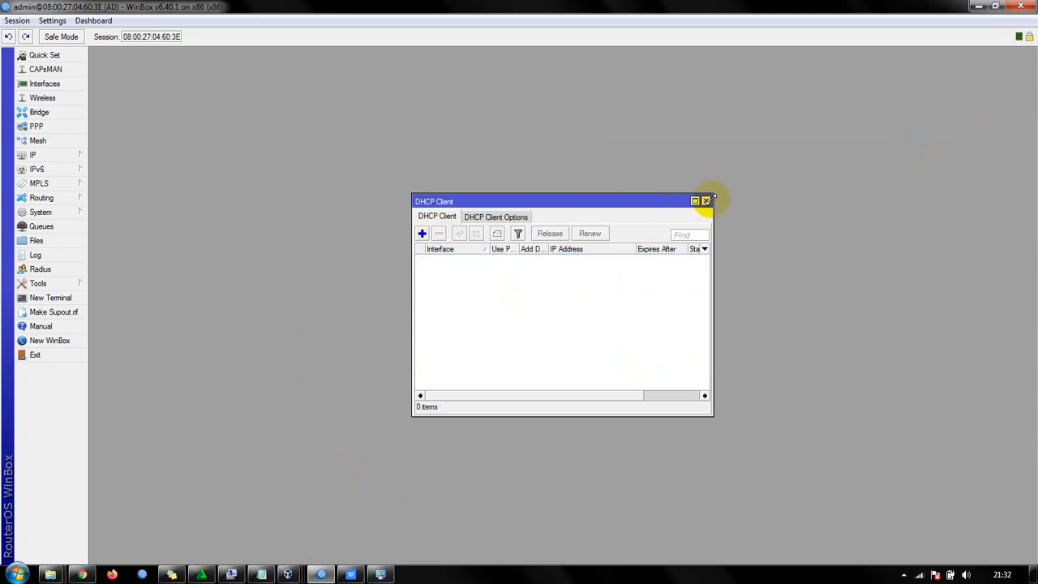
left_click(706, 200)
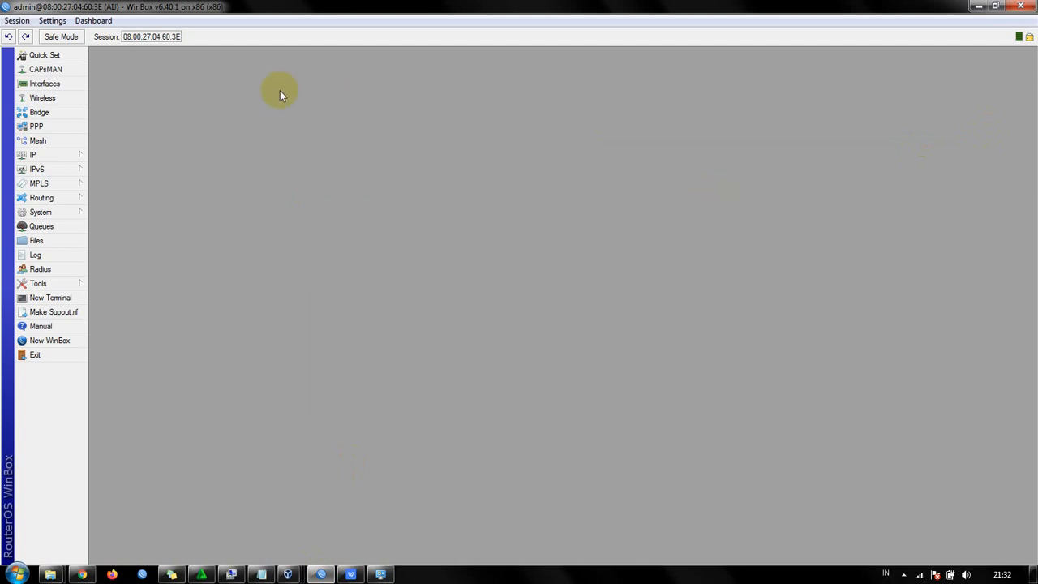
- Open the router's interface list and select the ether2 interface to review it
left_click(81, 85)
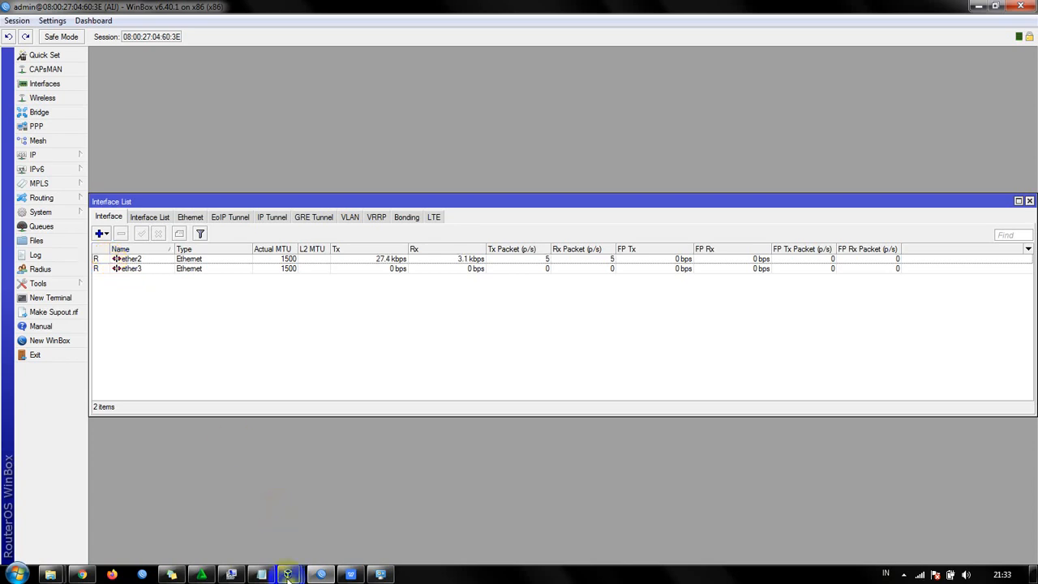
mouse_move(288, 574)
mouse_move(399, 538)
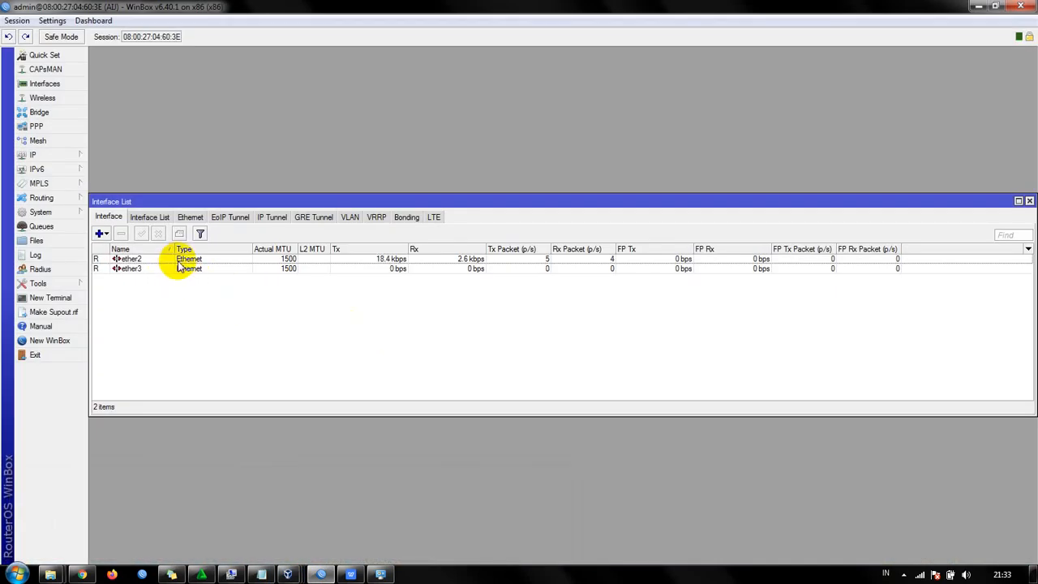
left_click(179, 260)
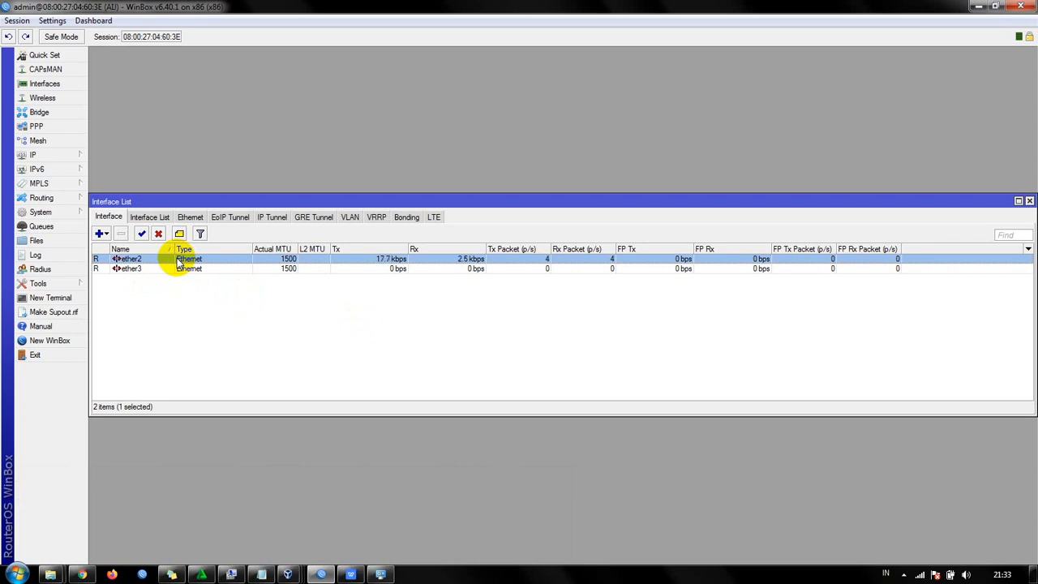
- Add a DHCP client on interface ether2, keeping Use Peer DNS, Use Peer NTP and Add Default Route set to yes
left_click(69, 158)
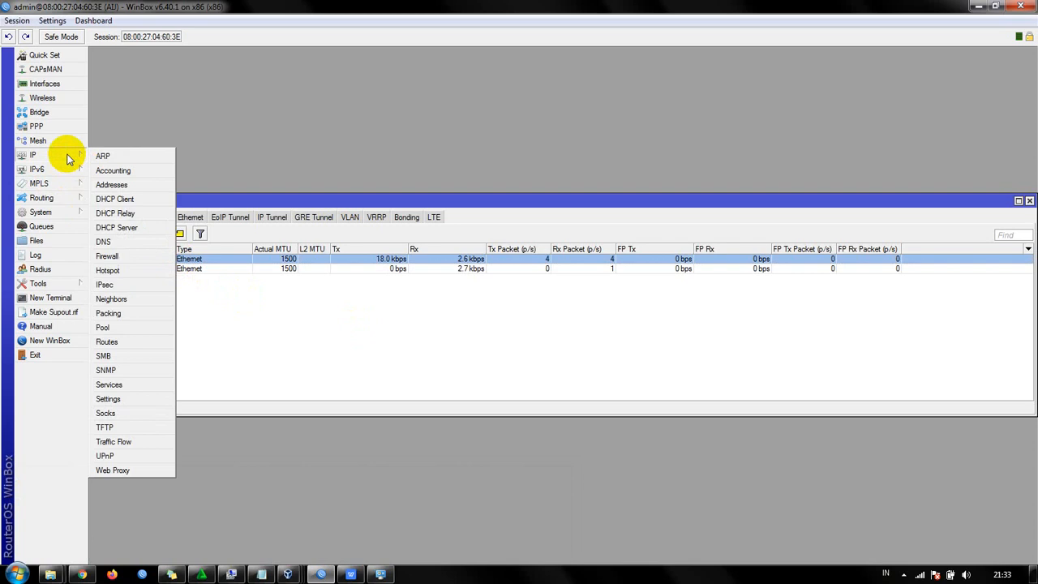
left_click(141, 200)
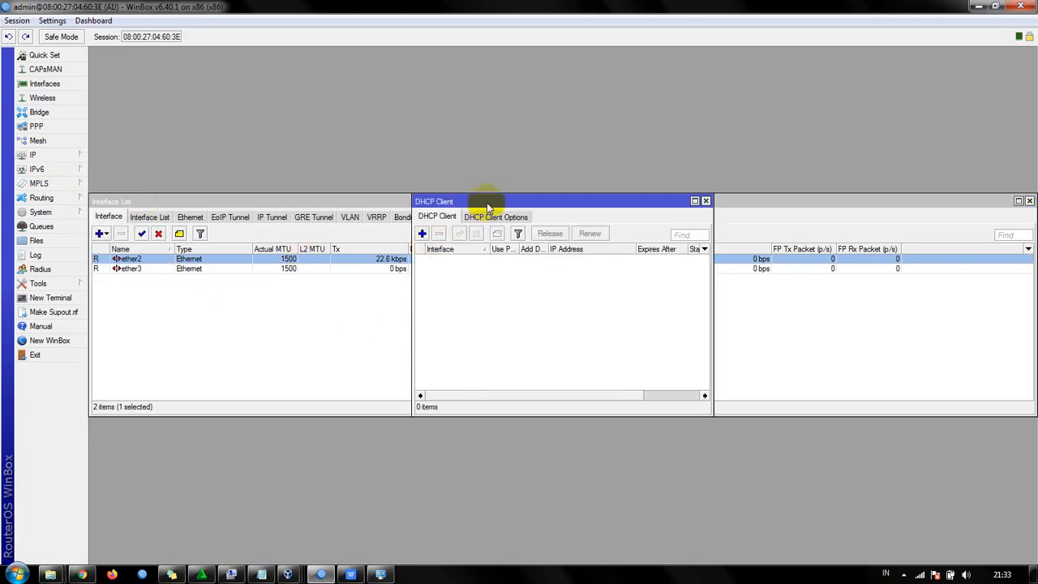
left_click_drag(485, 201, 363, 209)
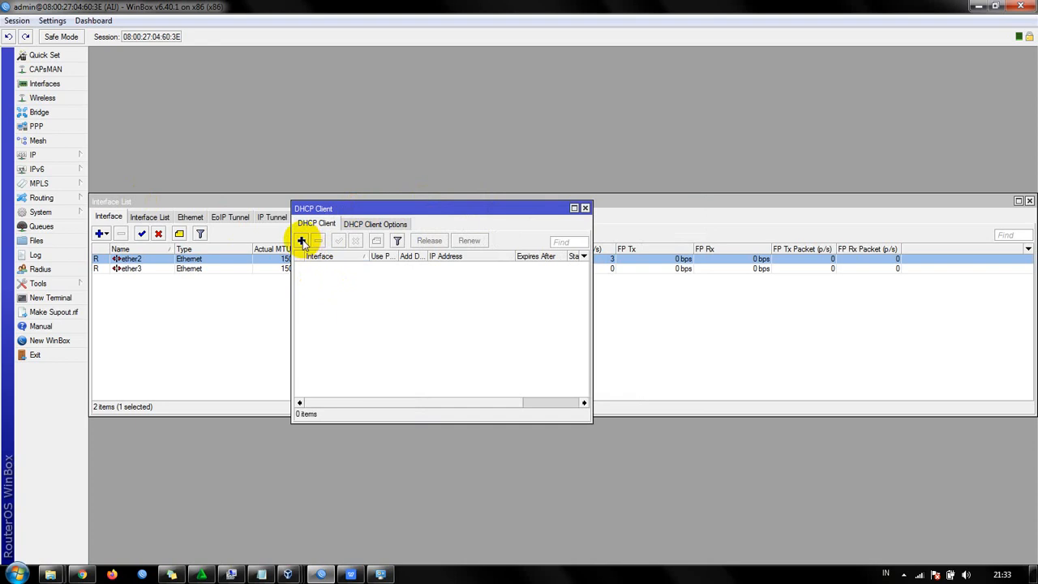
left_click(301, 241)
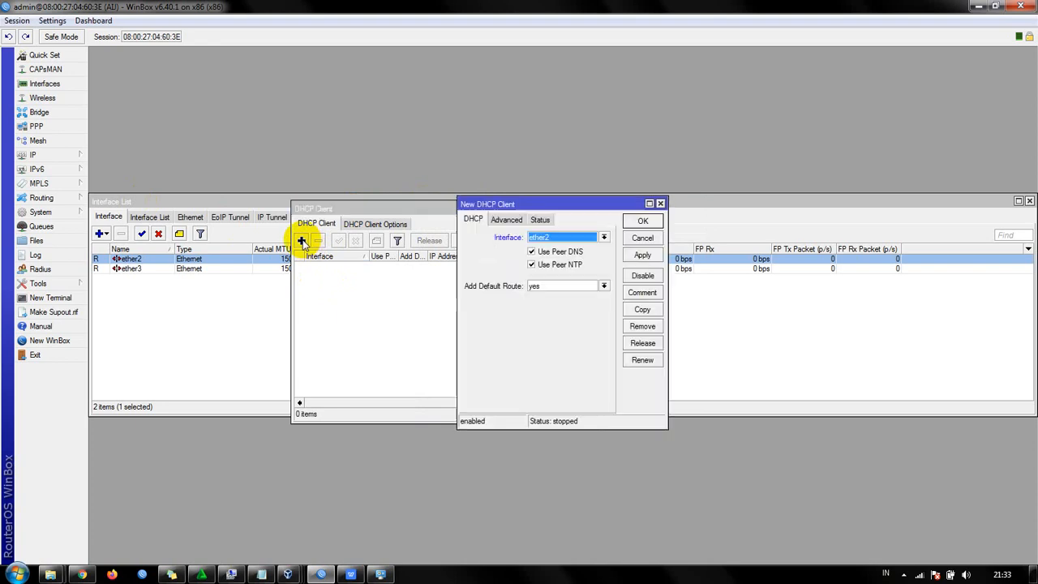
left_click(545, 240)
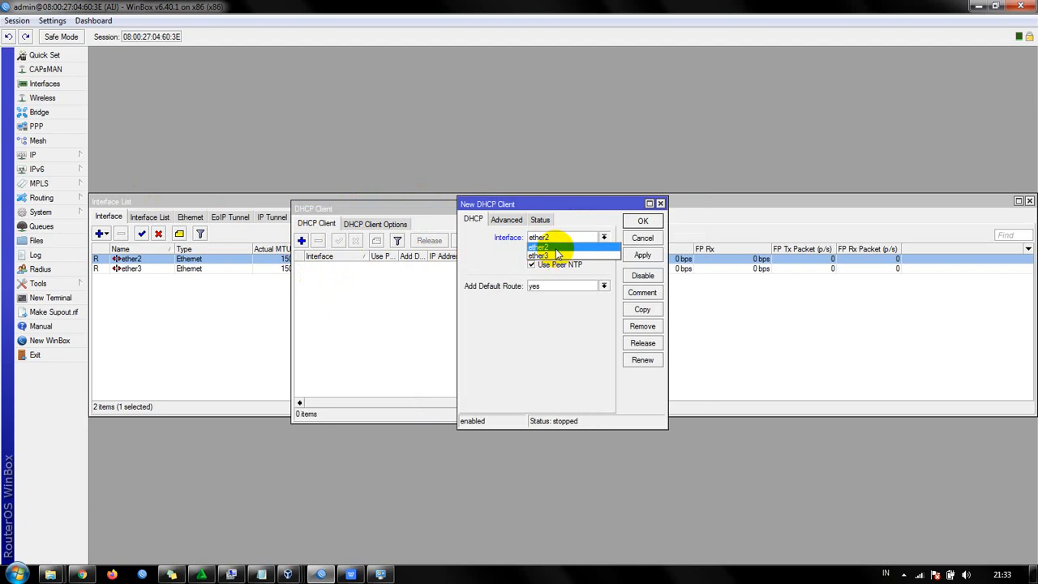
left_click(556, 248)
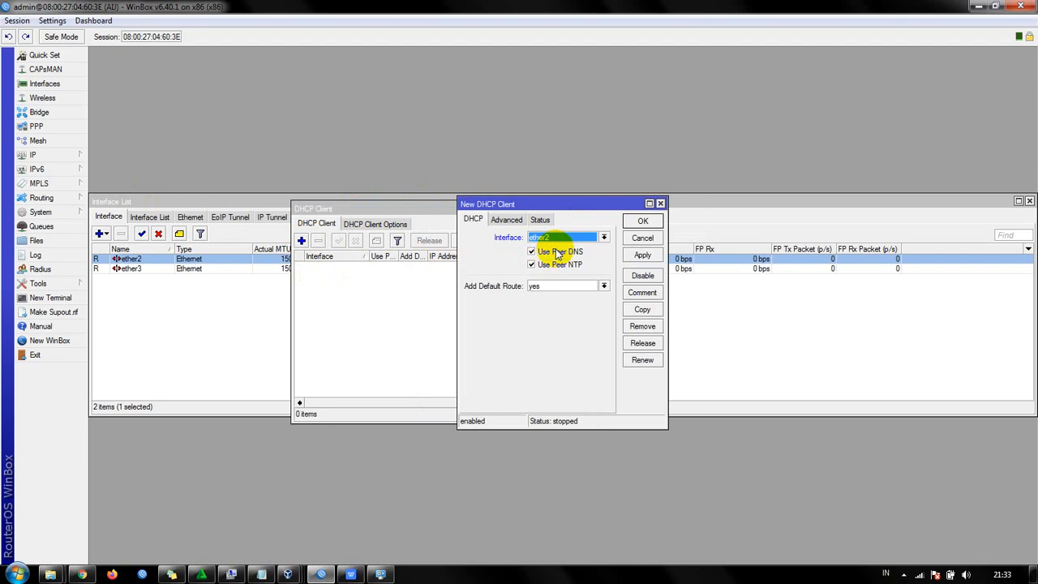
left_click(643, 255)
left_click(643, 220)
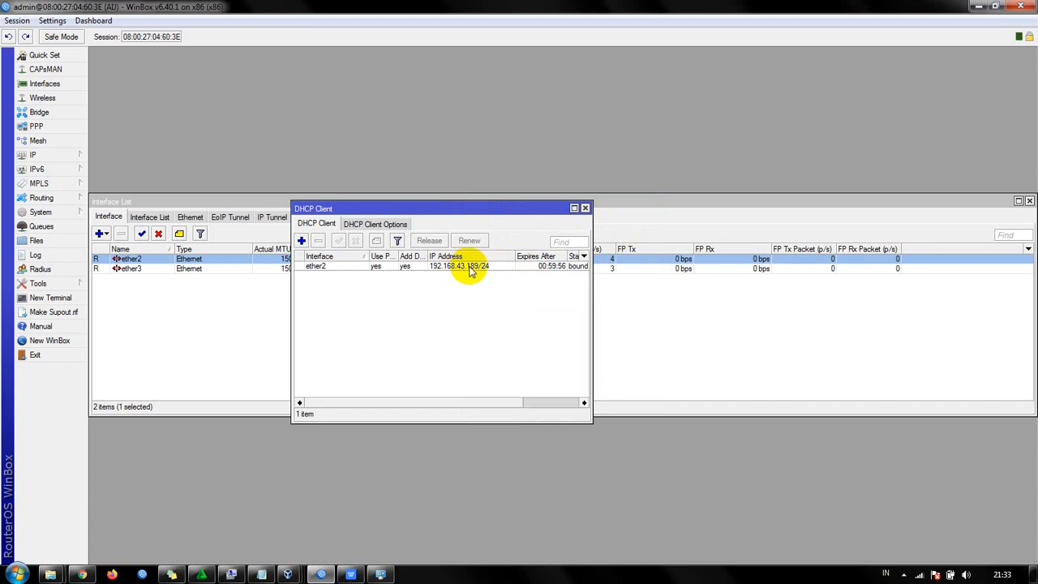
- Switch to Network and Sharing Center, check the host's wireless connection details for its IPv4 addressing, and return to WinBox
left_click(381, 574)
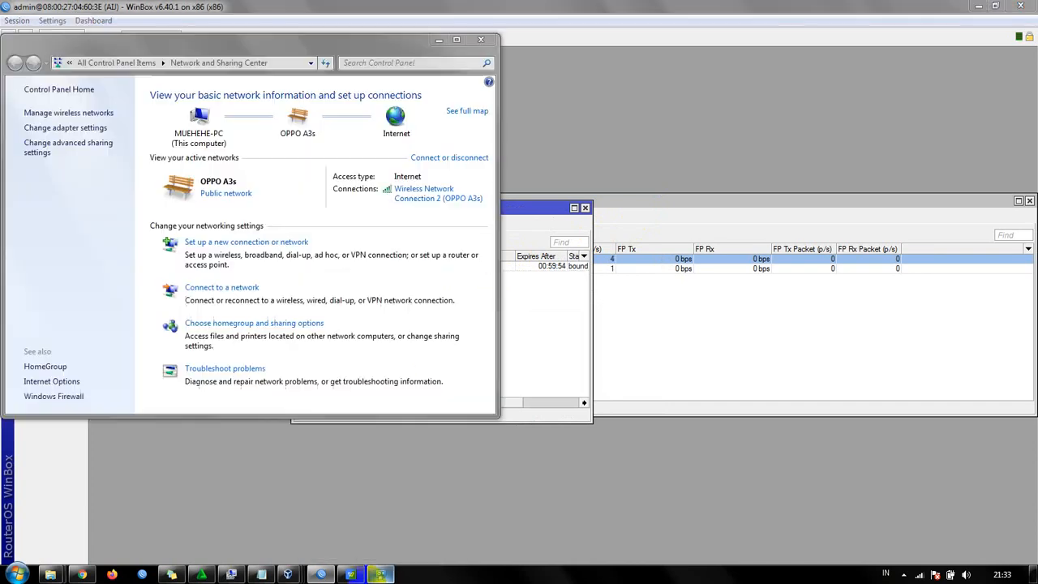
left_click(419, 193)
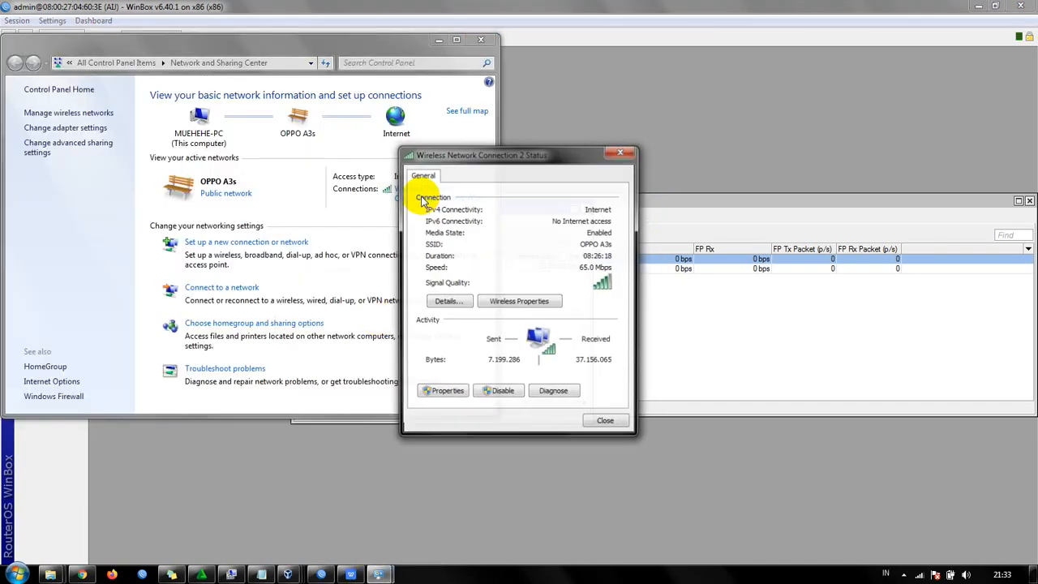
left_click(447, 301)
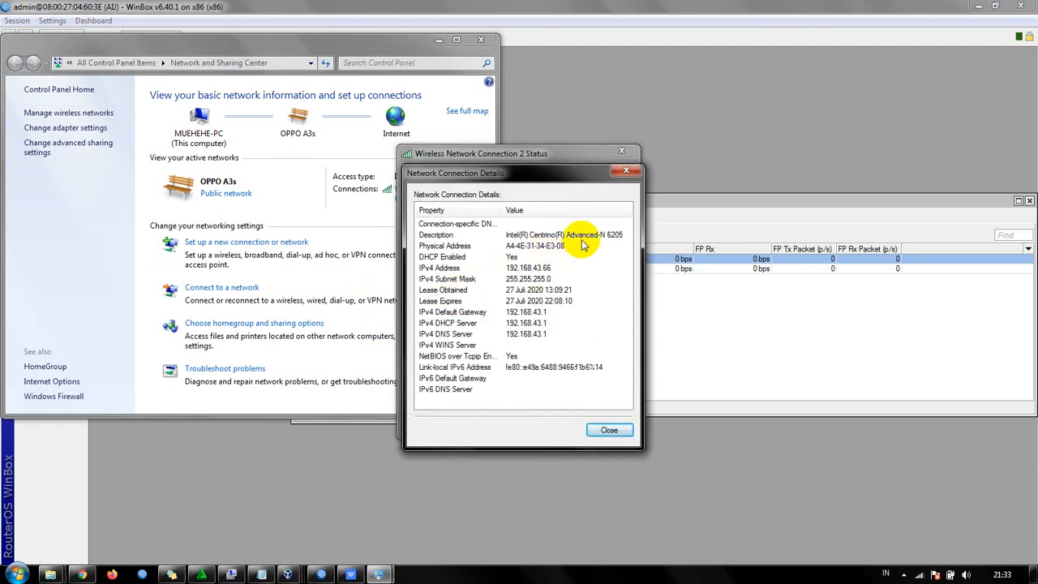
left_click(628, 173)
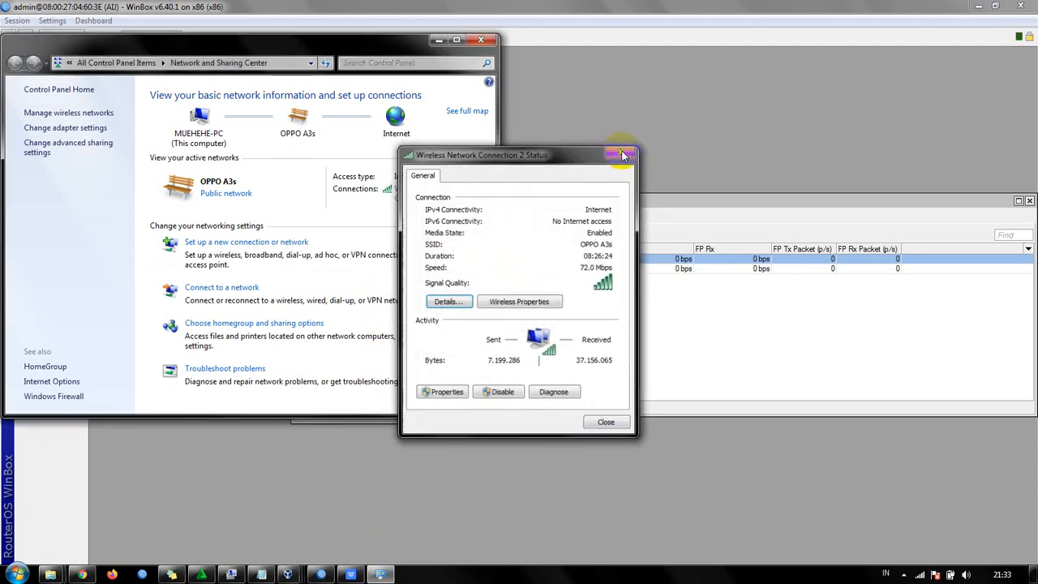
left_click(621, 151)
left_click(439, 40)
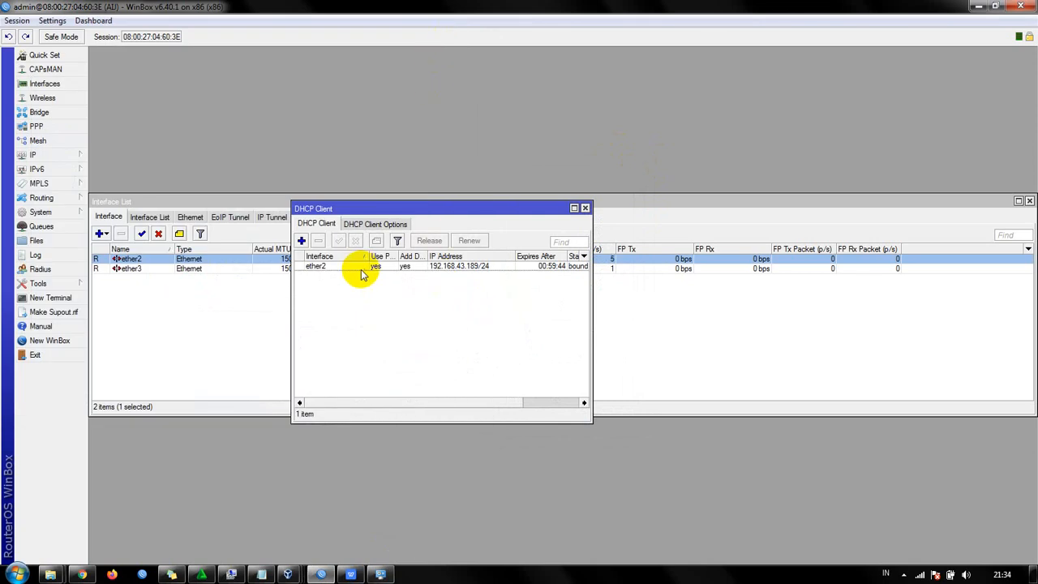
- Test the router's internet connection from a new terminal by pinging 8.8.8.8, stop the ping, and move the DHCP Client window aside
left_click(38, 298)
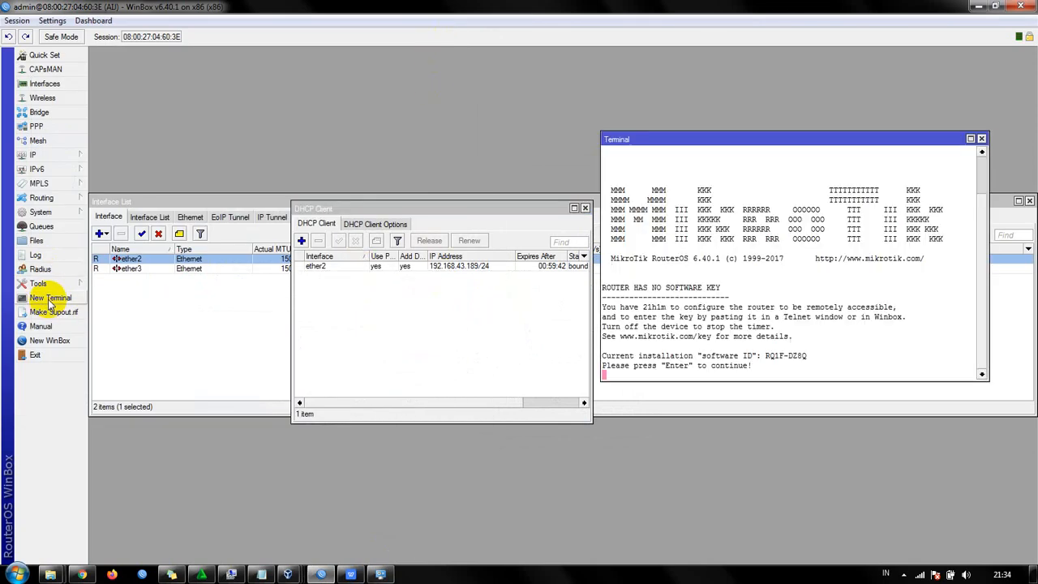
key("Return")
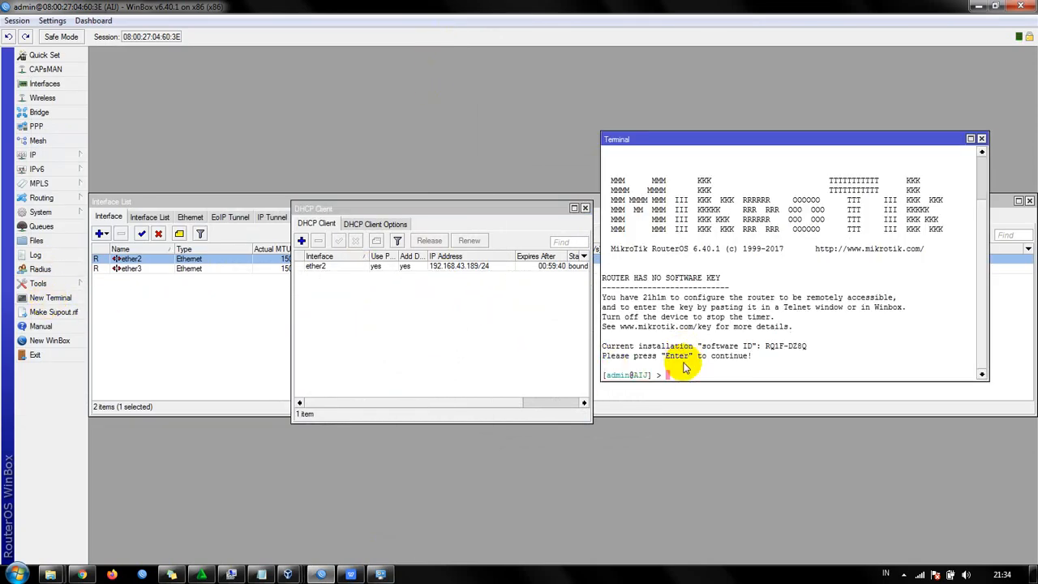
type("ping 8.8.8.8")
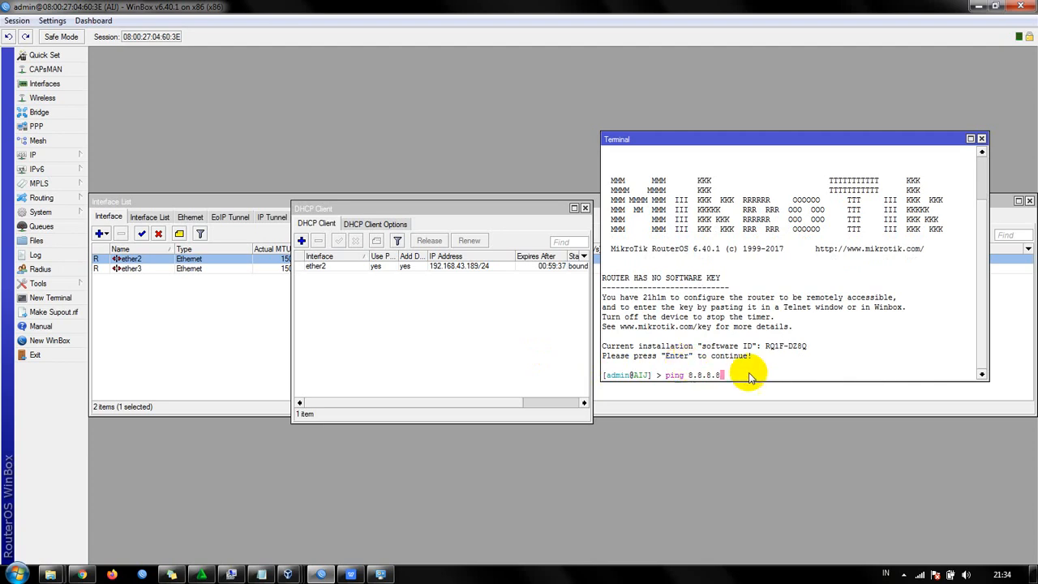
key("Return")
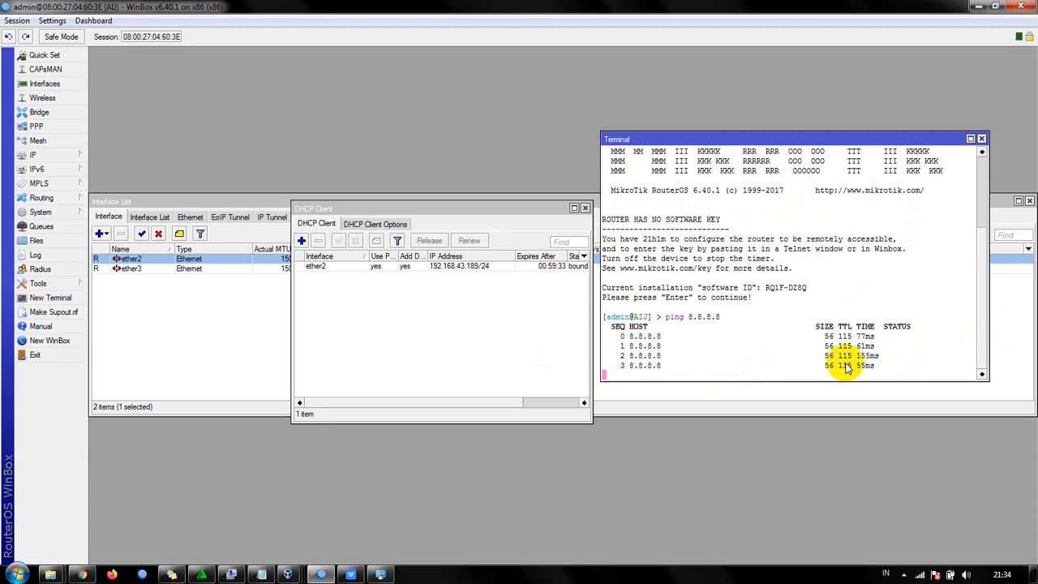
key("ctrl+c")
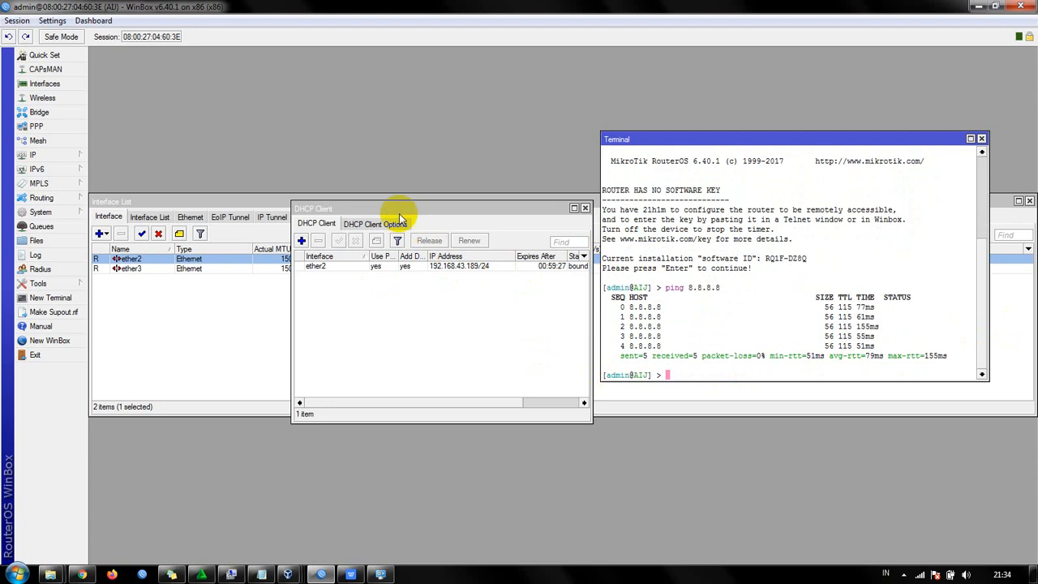
left_click_drag(404, 206, 316, 214)
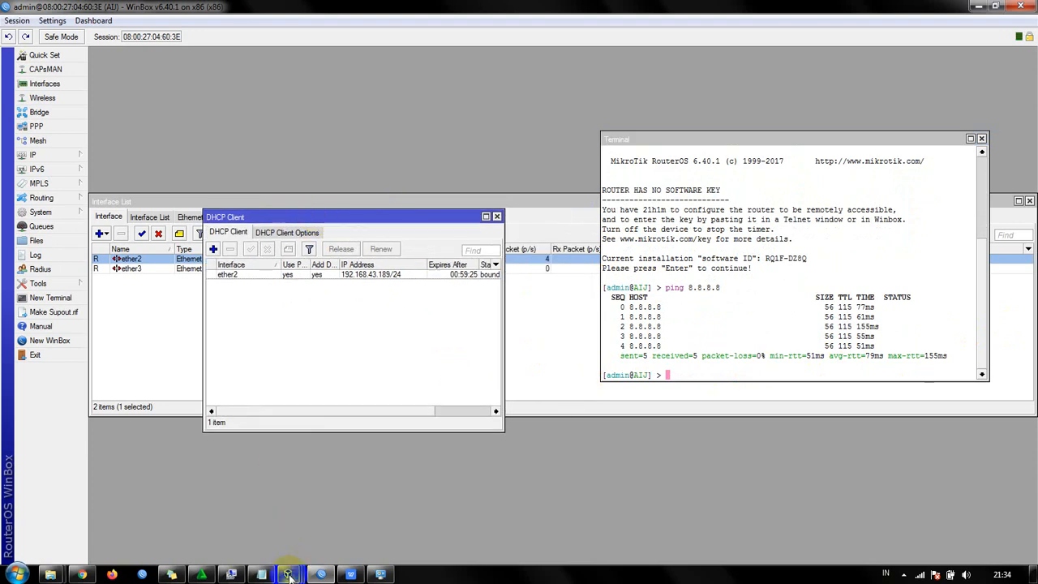
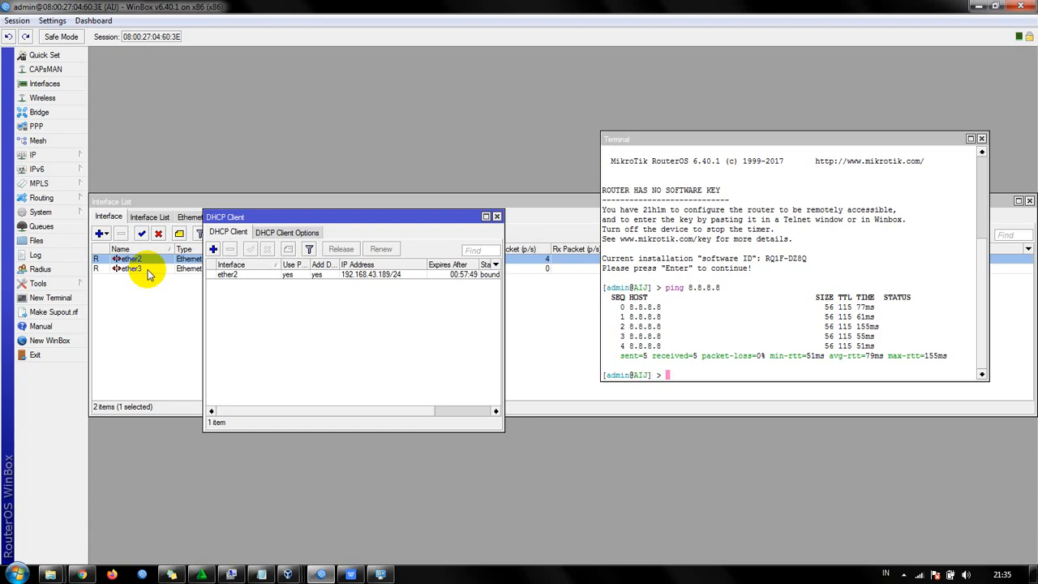
- Switch to the WPS Office presentation, review the NAT slide on srcnat and dstnat, and return to WinBox
left_click(350, 574)
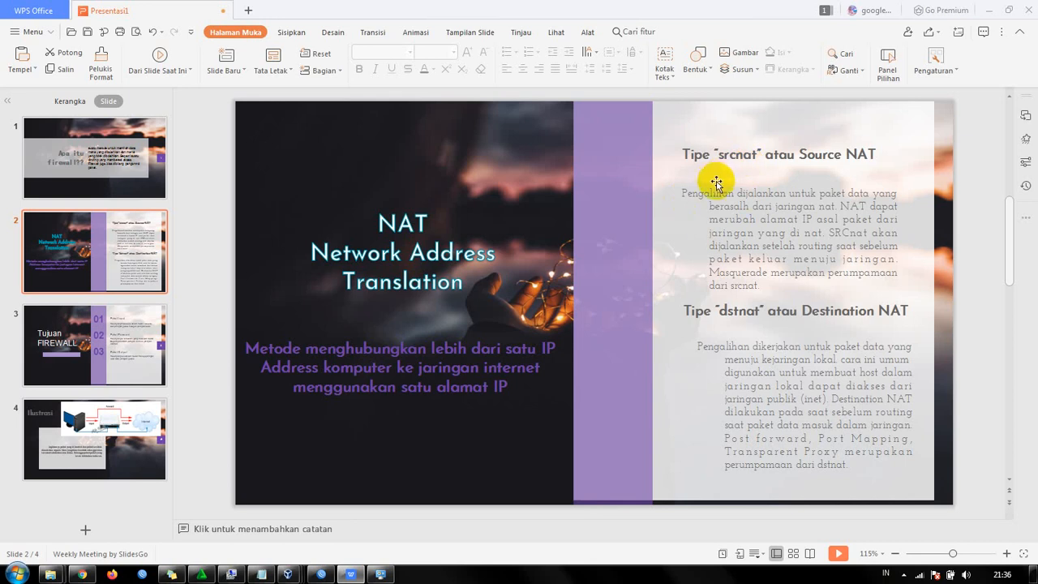
left_click(456, 448)
mouse_move(378, 577)
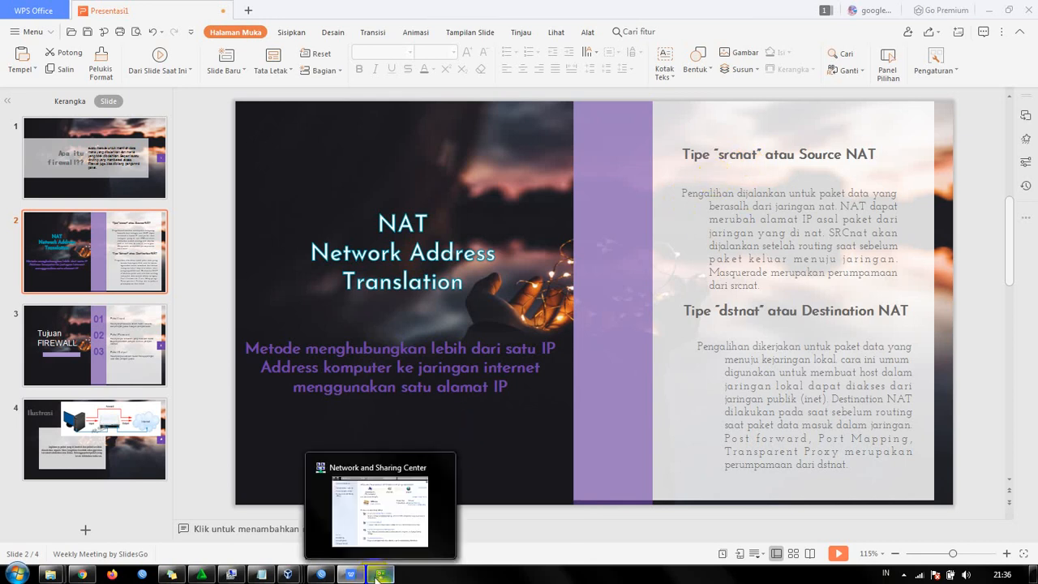
left_click(321, 575)
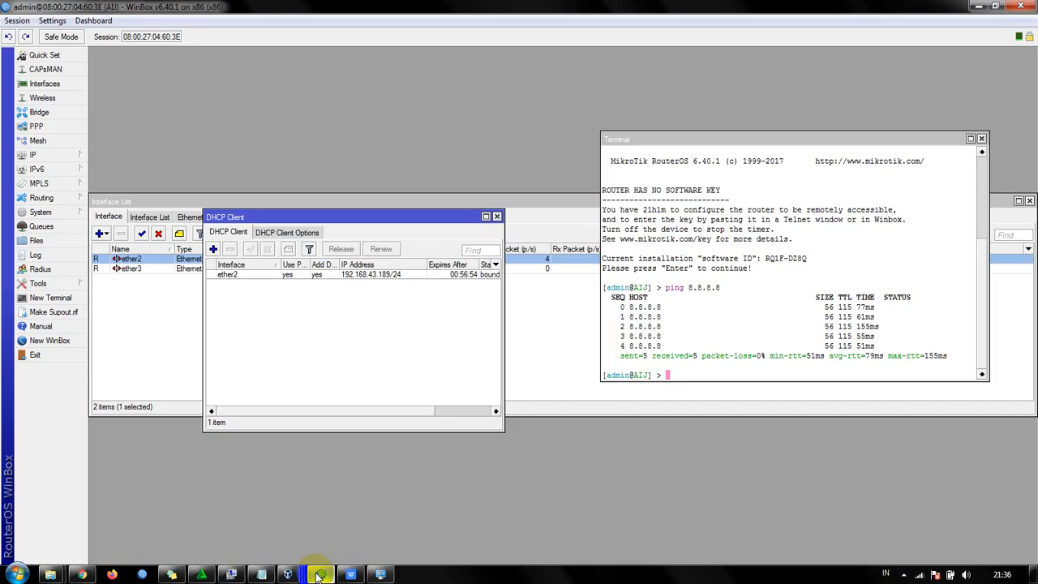
- Start a new firewall NAT rule with chain srcnat and out interface ether2
left_click(63, 155)
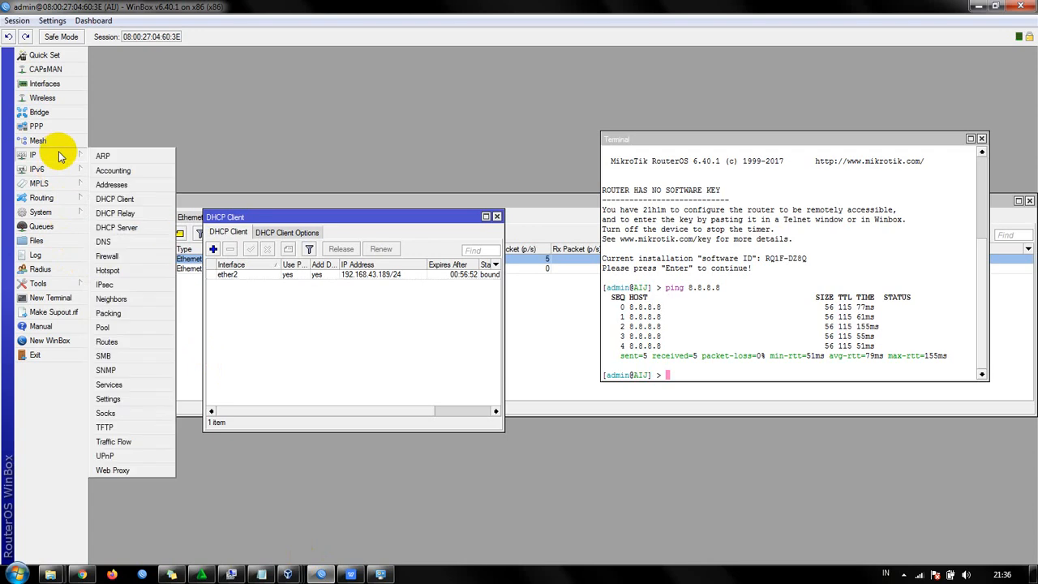
left_click(121, 256)
left_click_drag(479, 301, 306, 181)
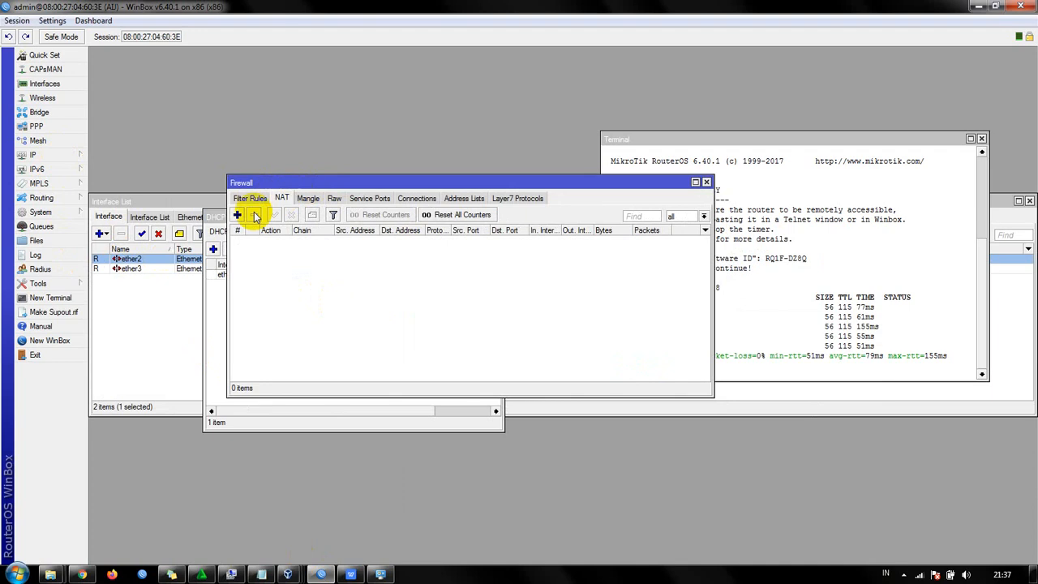
left_click(238, 215)
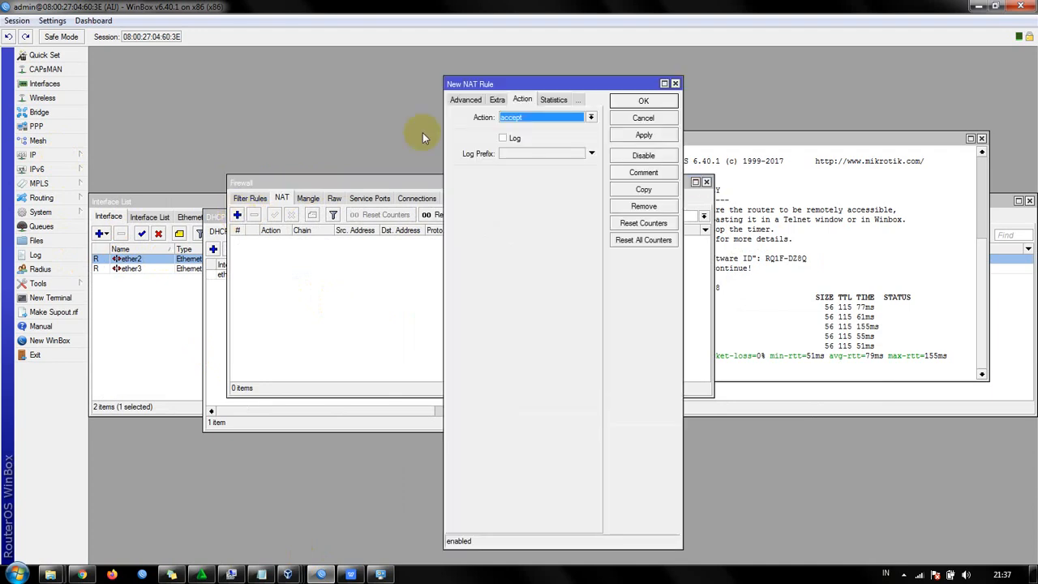
left_click(465, 100)
left_click(462, 99)
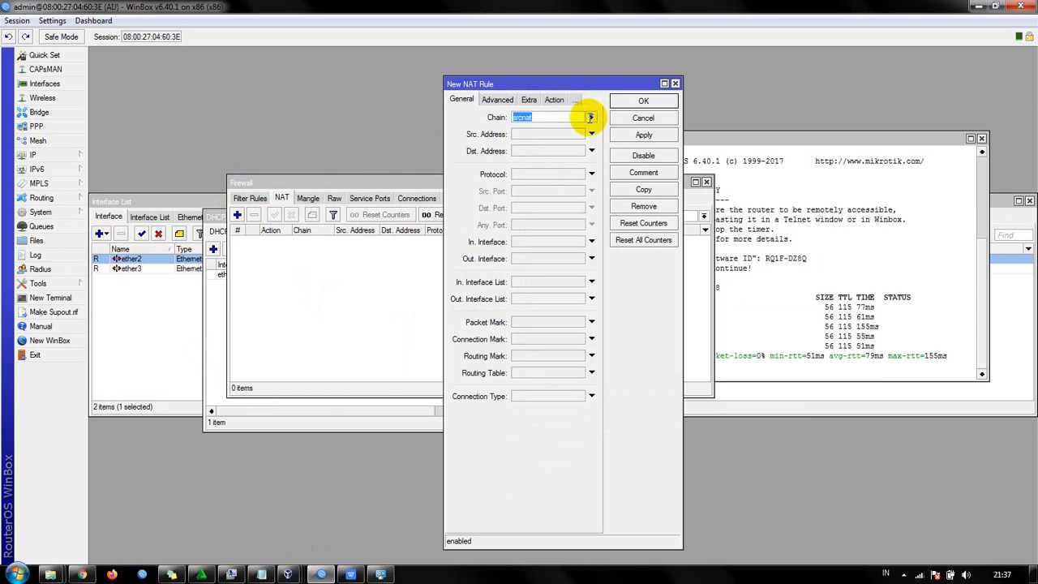
left_click(560, 119)
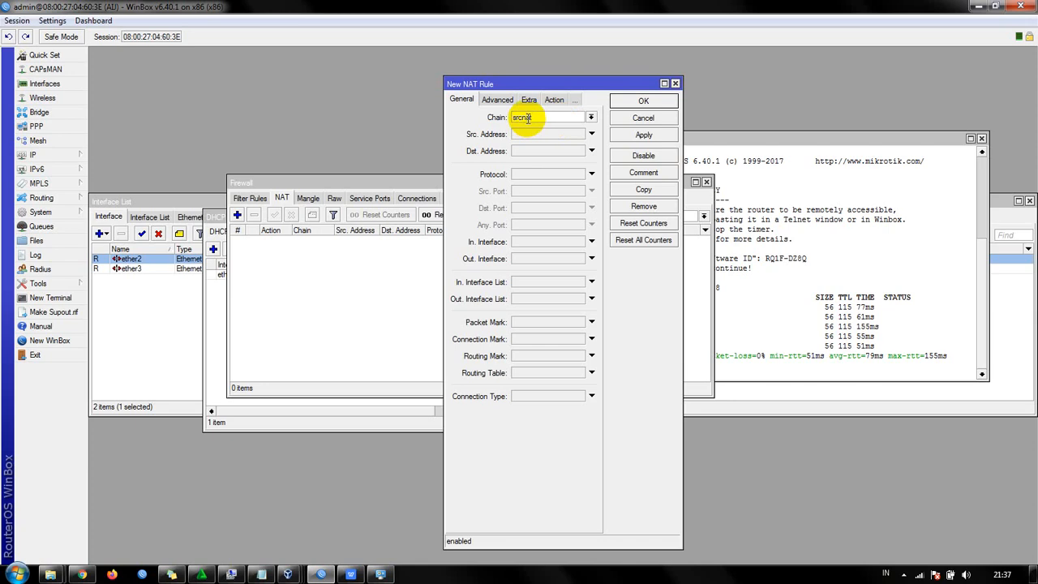
left_click(591, 257)
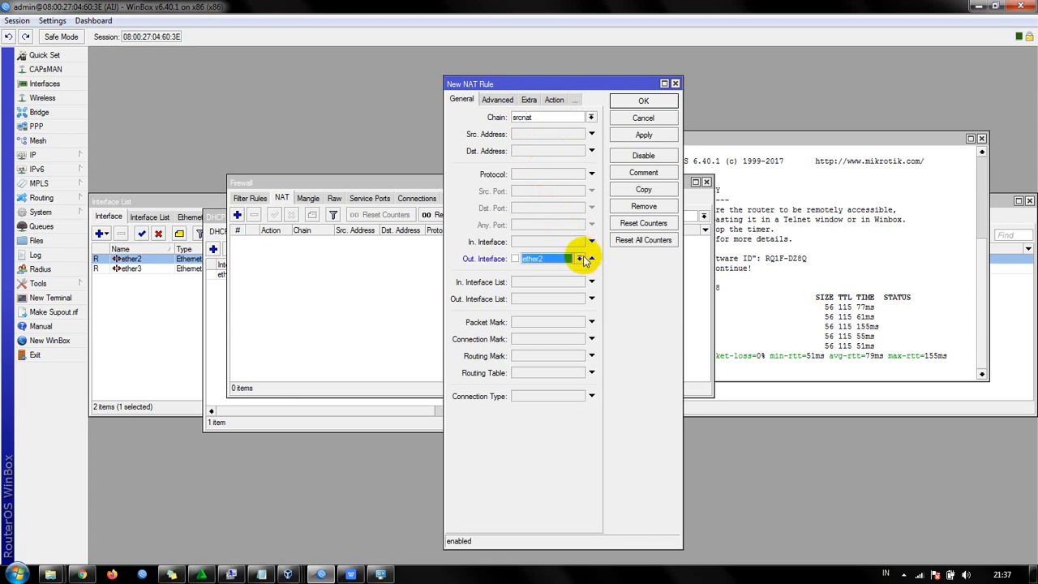
left_click(580, 258)
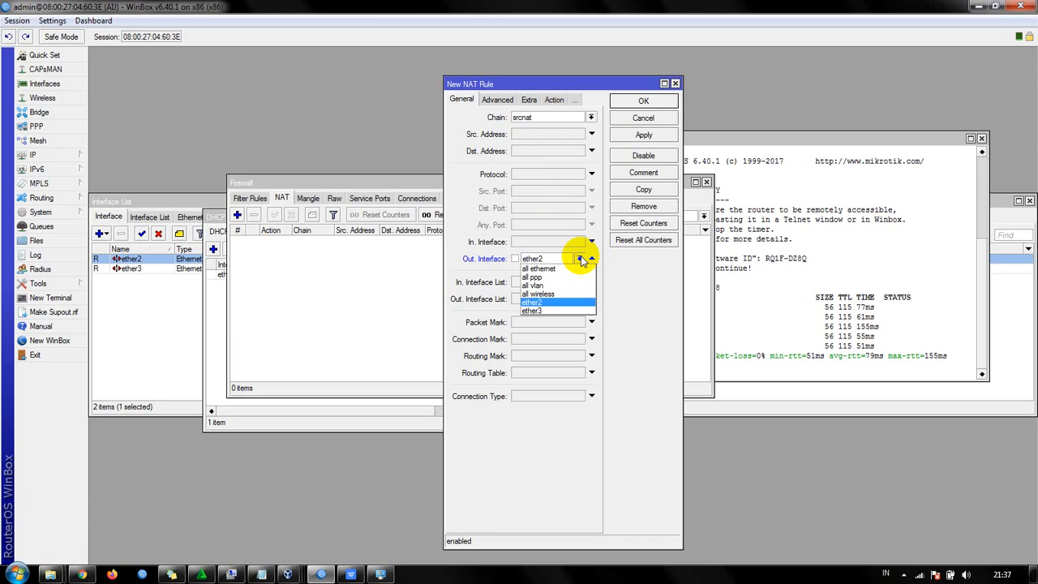
left_click(581, 258)
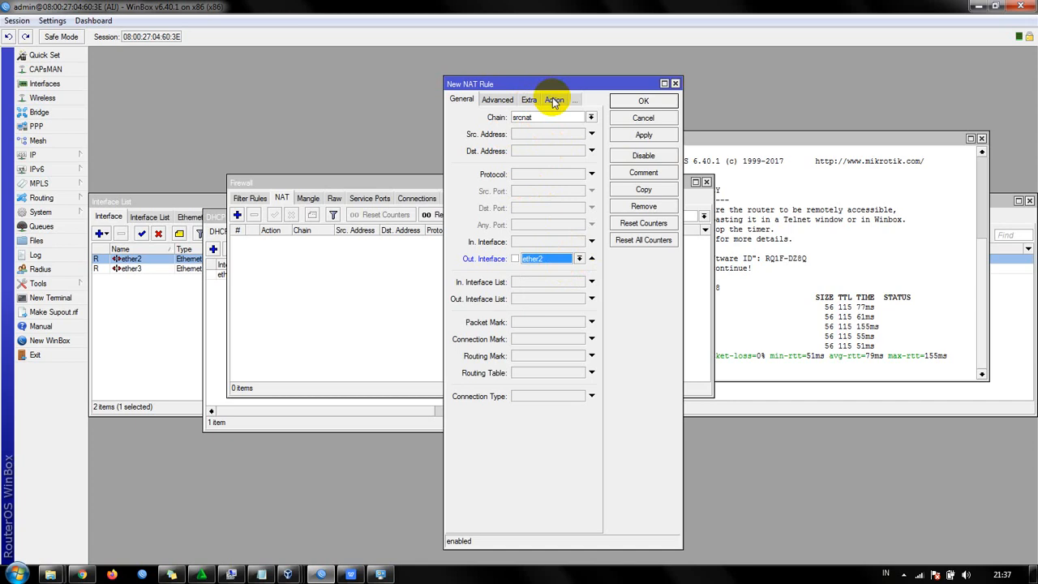
- Set the NAT rule's action to masquerade, save it, and widen the Out. Interface and Src. Address columns in the rule list
left_click(554, 99)
left_click(563, 118)
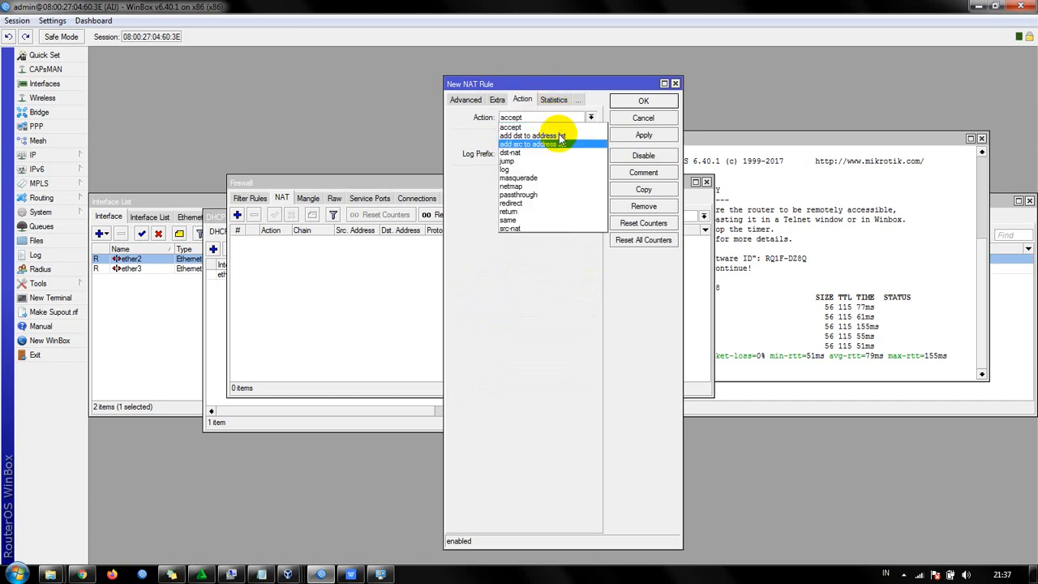
left_click(559, 178)
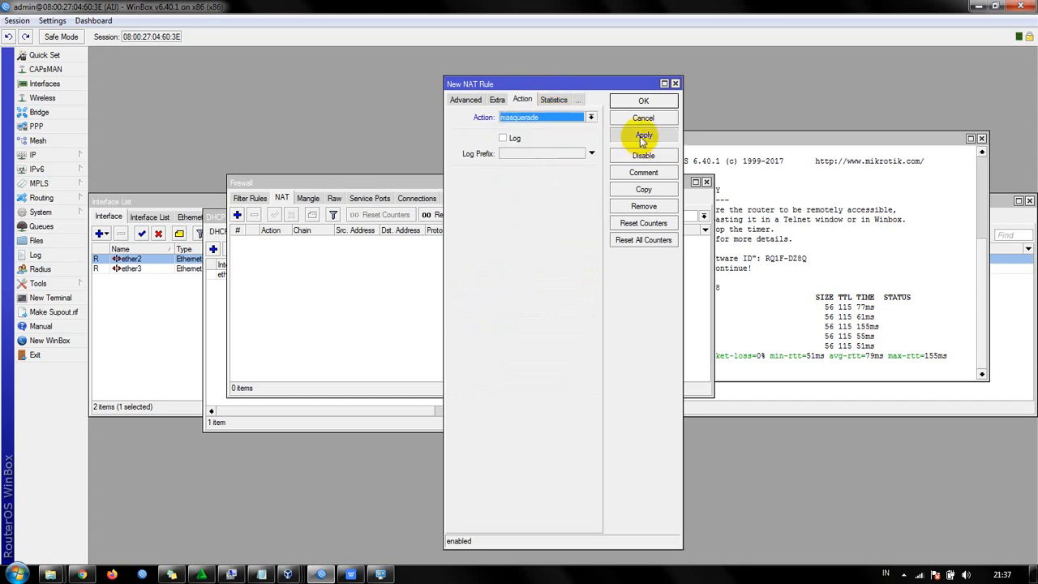
left_click(643, 135)
left_click(643, 101)
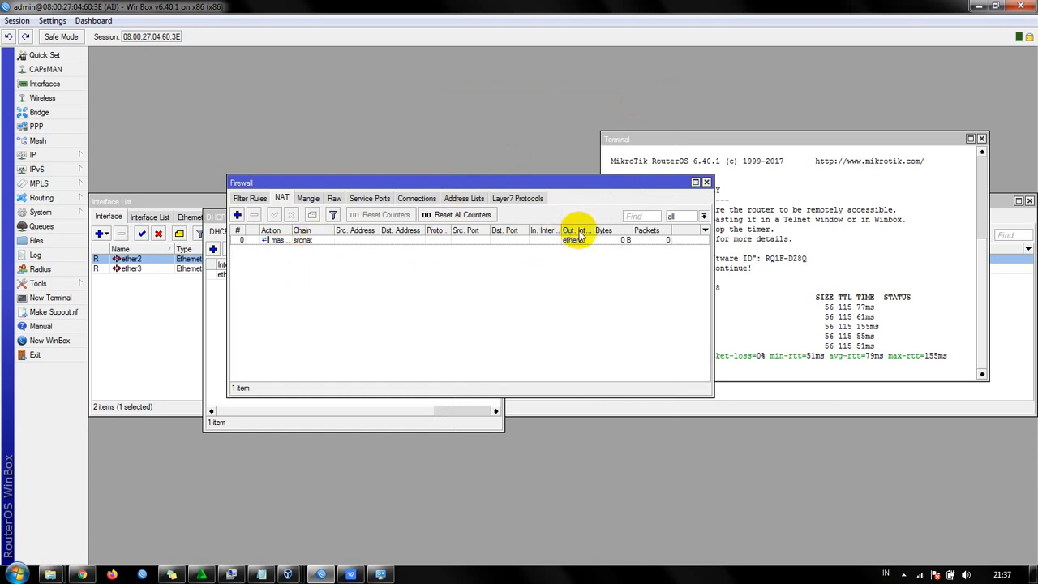
left_click_drag(595, 231, 616, 231)
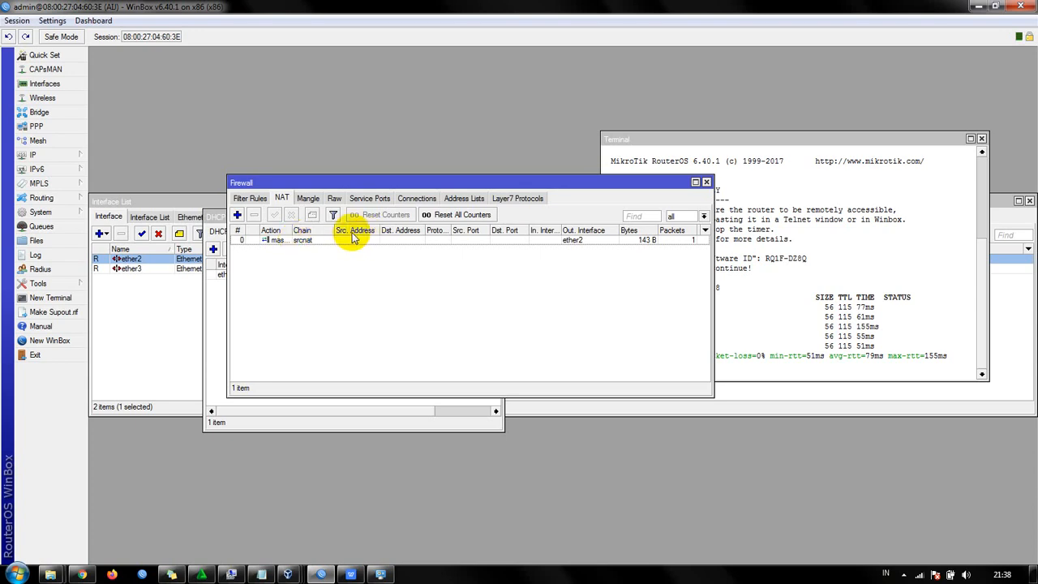
mouse_move(377, 230)
left_mouse_down()
mouse_move(405, 231)
mouse_move(394, 231)
left_mouse_up()
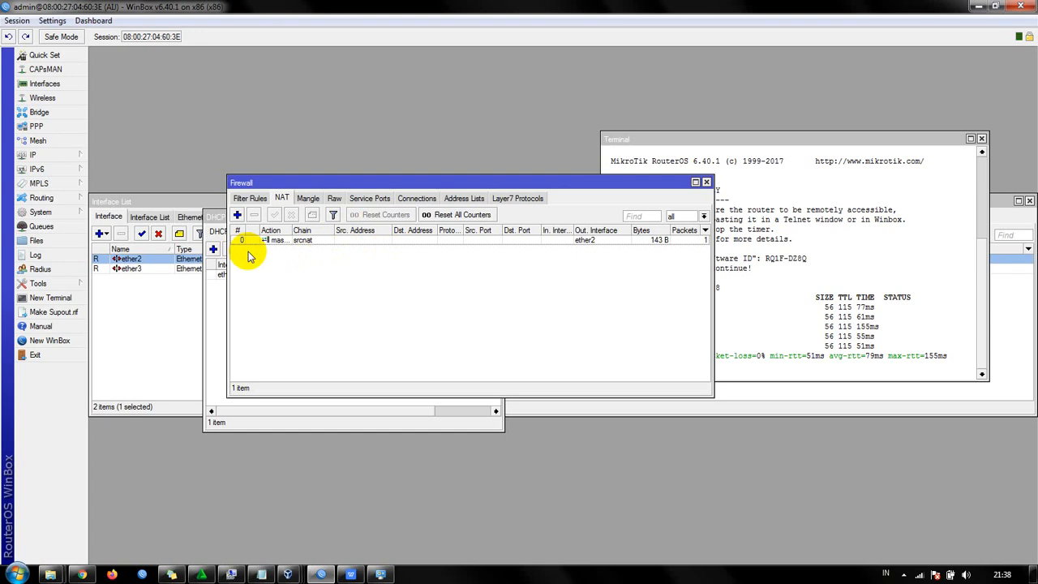
- Apply the router's DNS settings with server 8.8.8.8 and Allow Remote Requests kept enabled
left_click(72, 154)
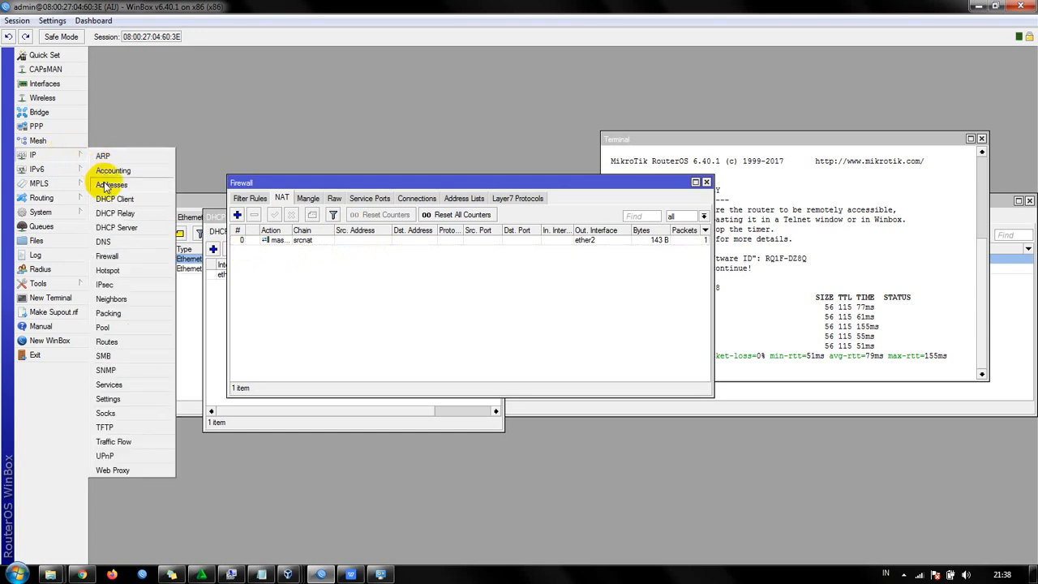
left_click(103, 240)
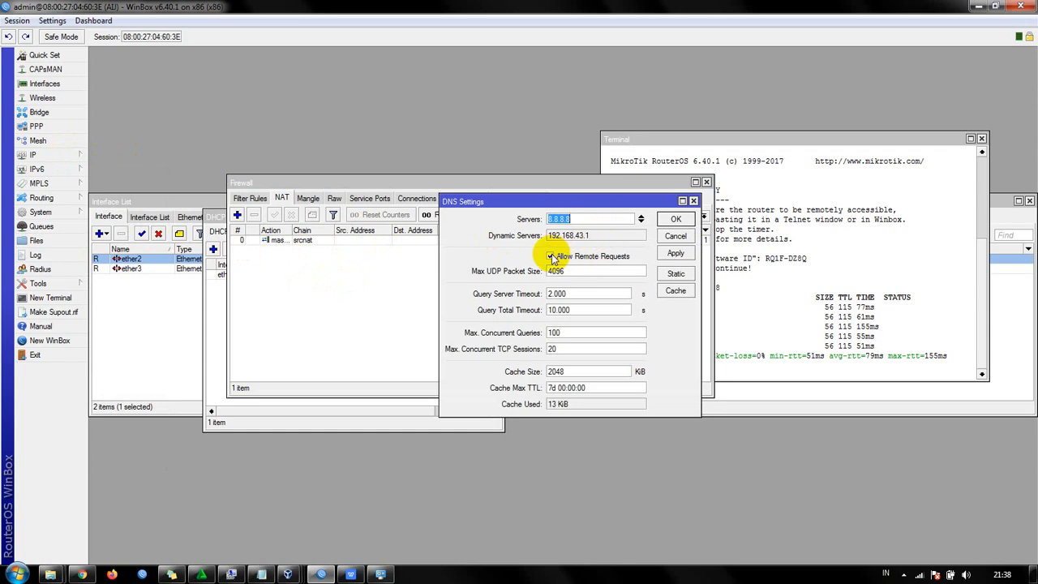
left_click(592, 221)
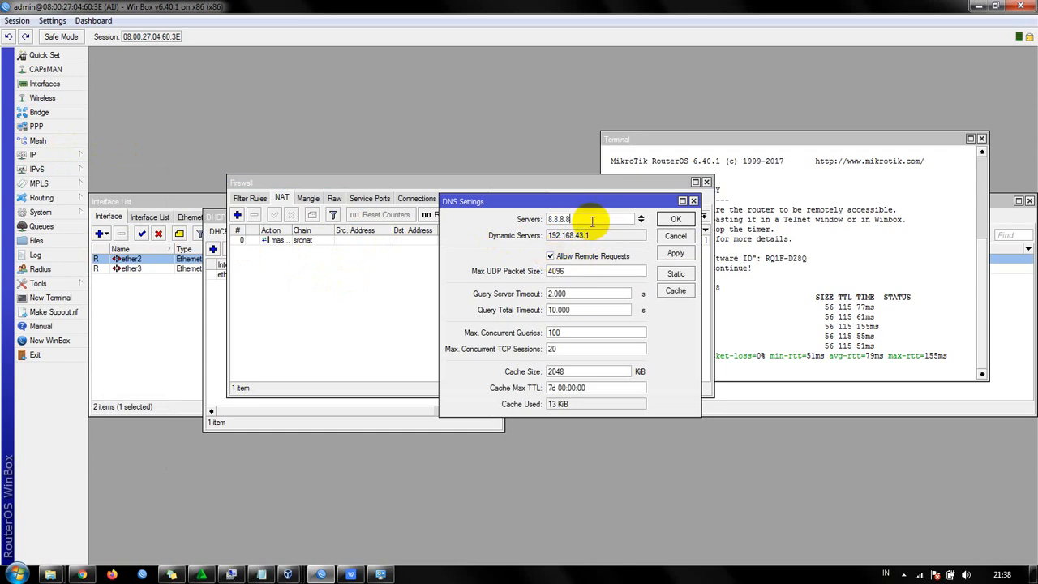
left_click(674, 254)
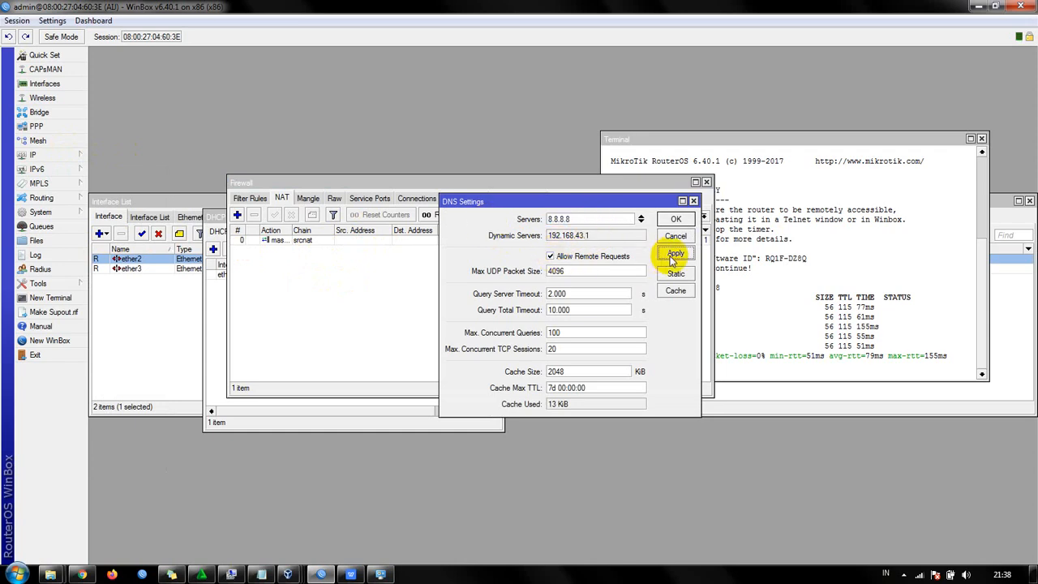
left_click(676, 219)
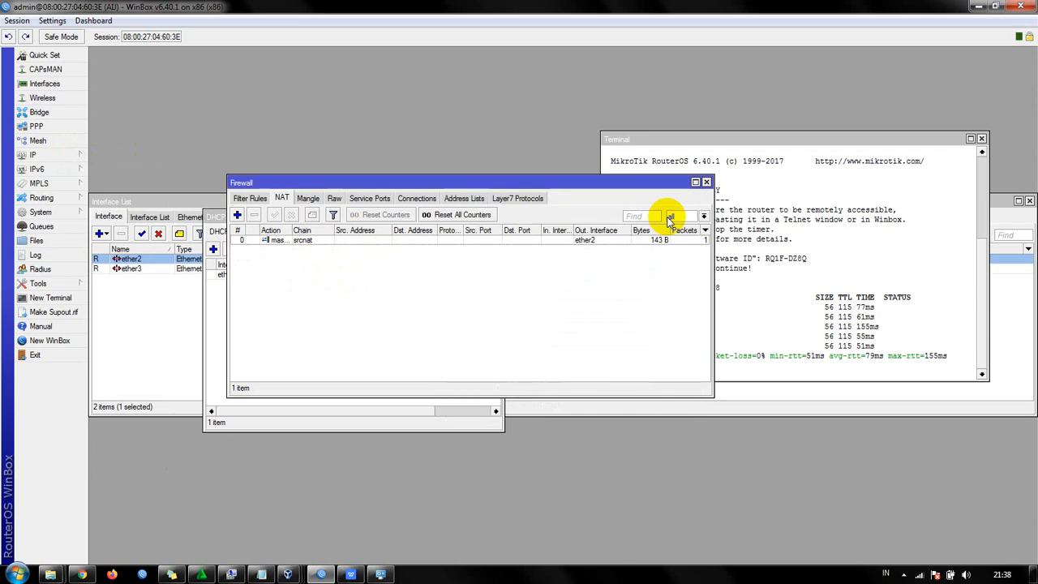
- Add the IP address 200.10.1.1/25 on interface ether3 and widen the Address List window to show its interface column
left_click(61, 157)
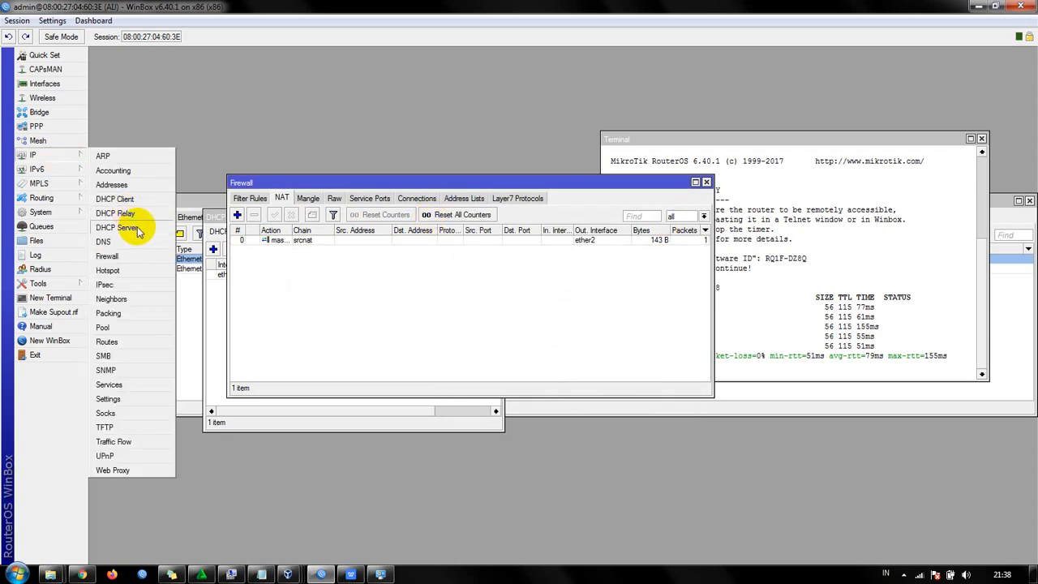
left_click(134, 185)
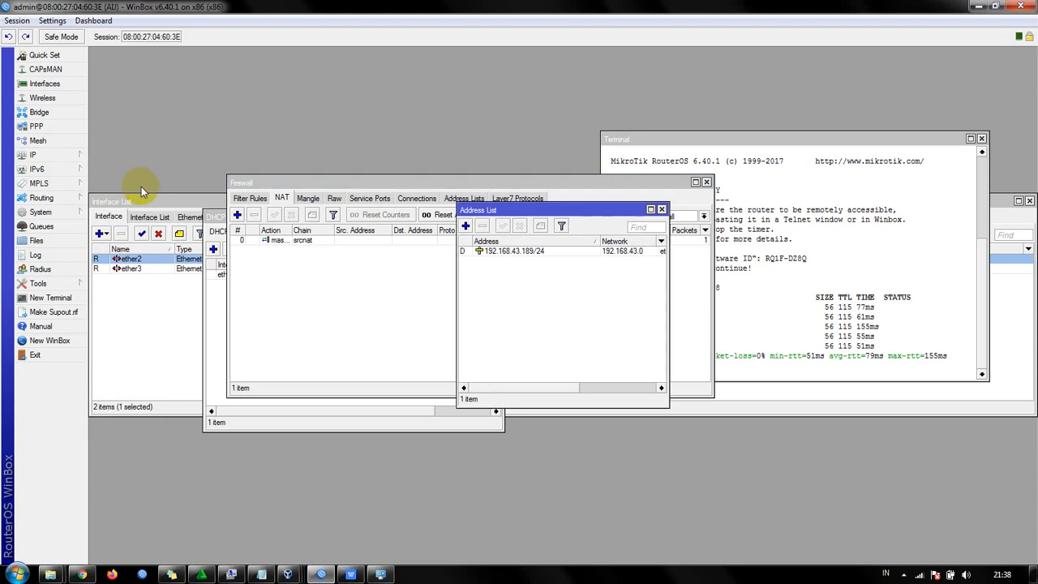
left_click(464, 226)
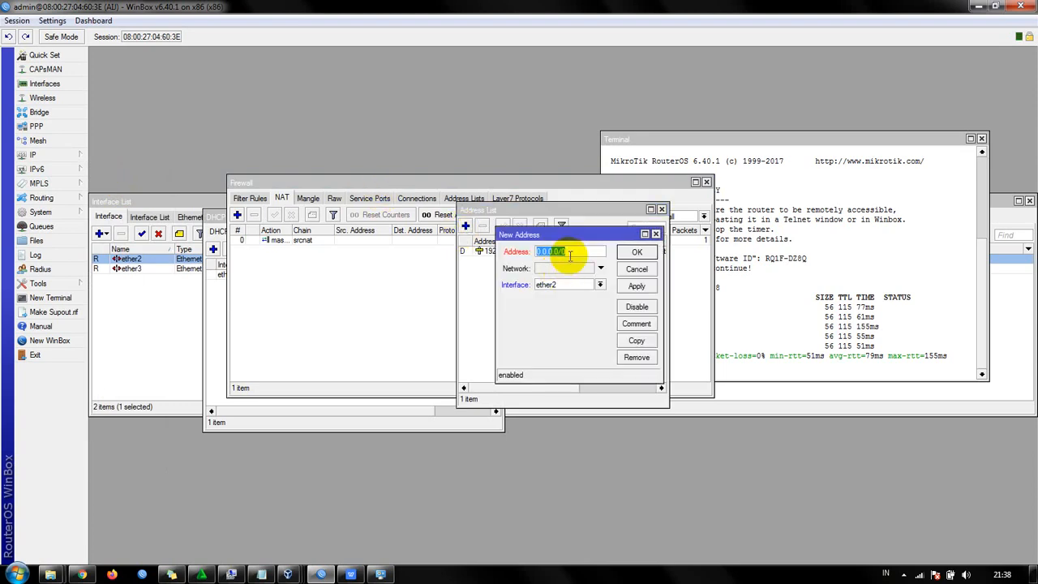
type("200.10.1.1/25")
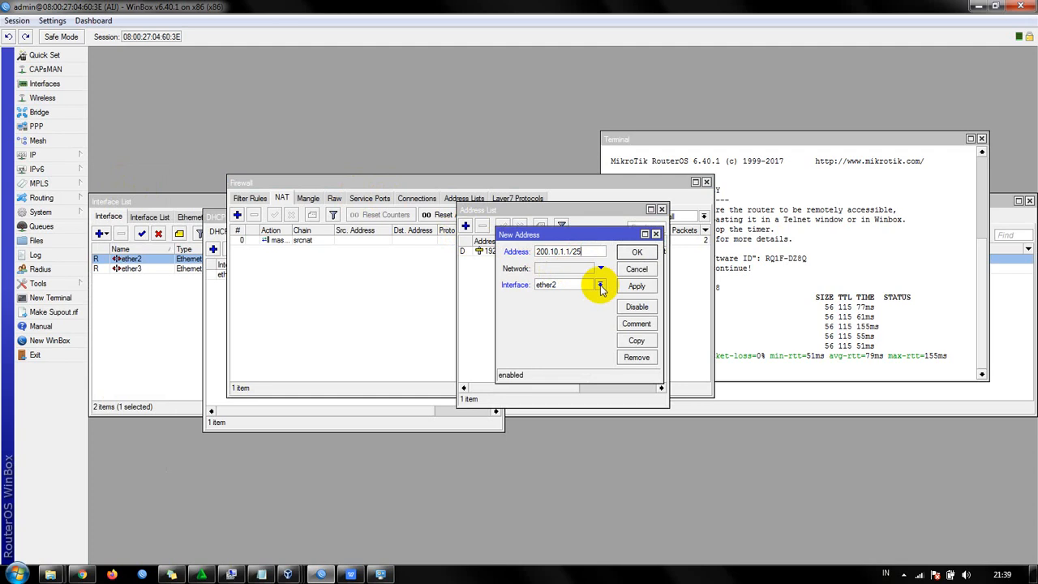
left_click(600, 284)
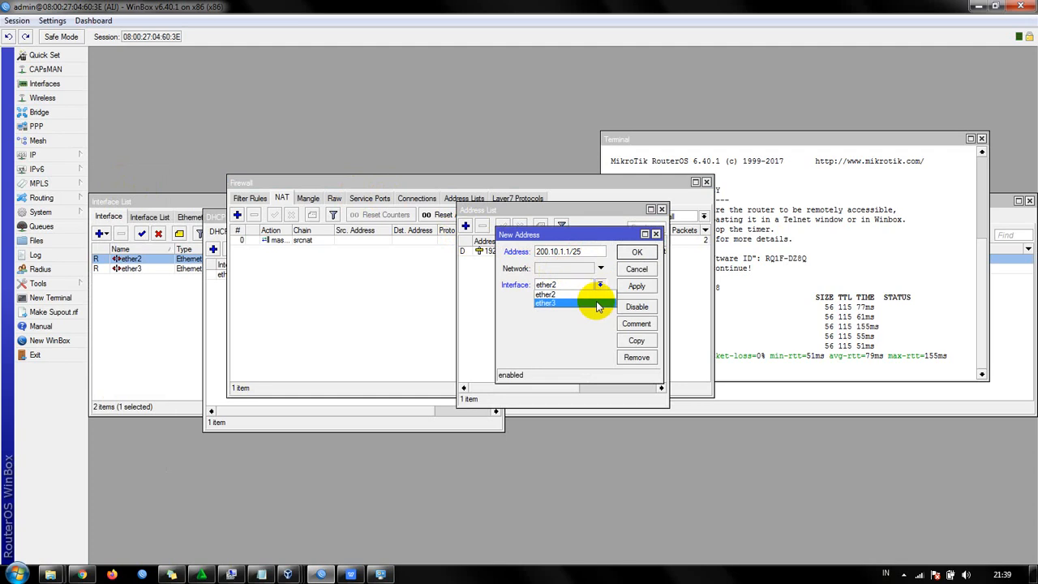
left_click(597, 303)
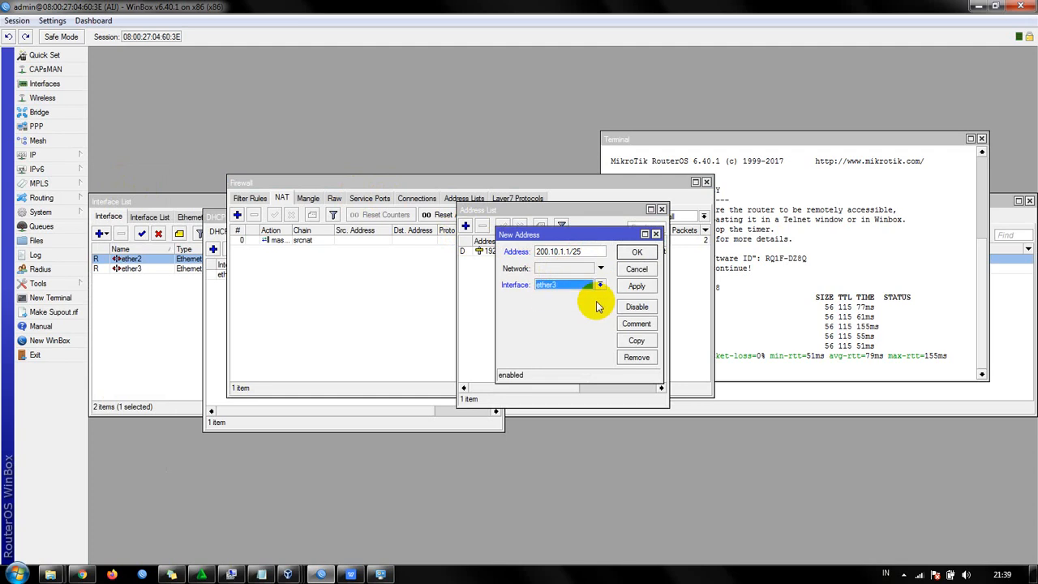
left_click(636, 285)
left_click(637, 253)
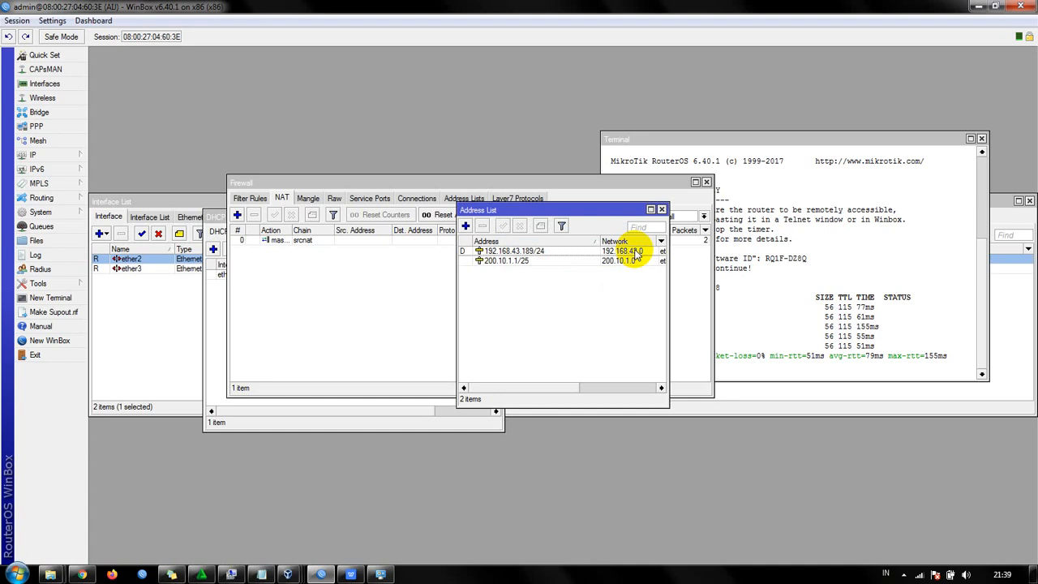
left_click(558, 259)
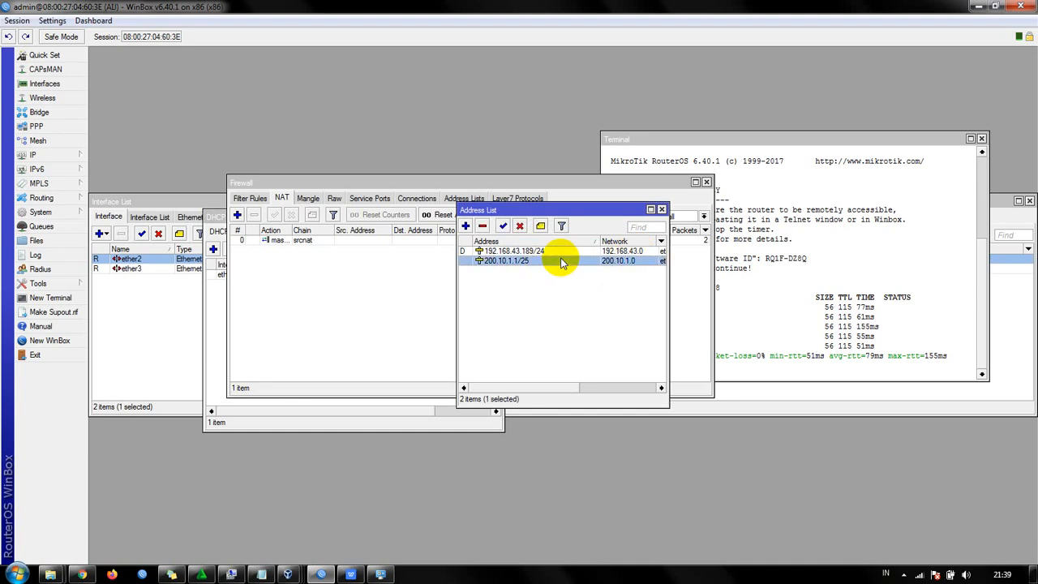
left_click_drag(667, 226, 800, 232)
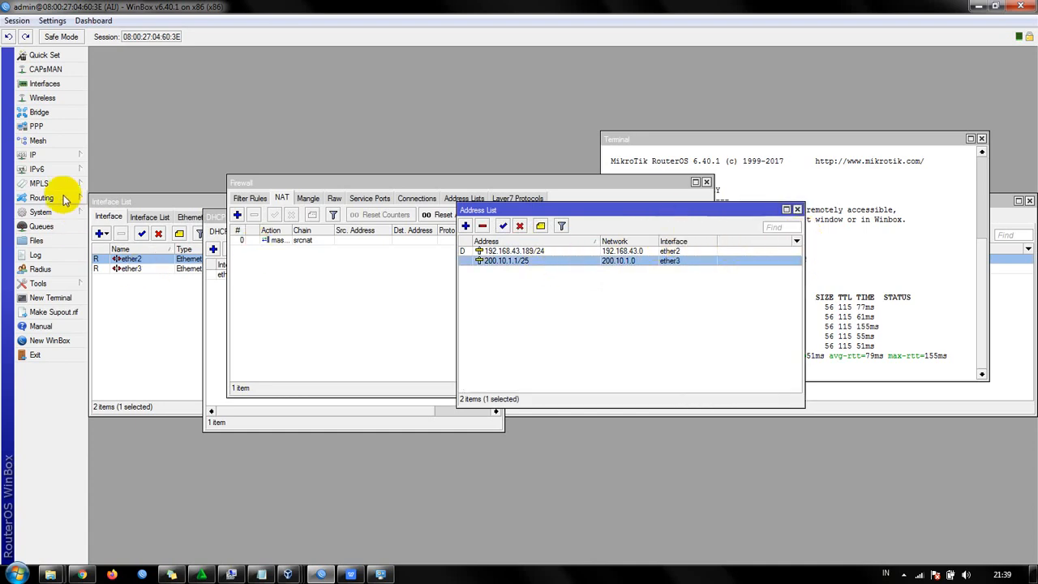
- Start the DHCP server setup wizard on interface ether3 and accept the address space 200.10.1.0/25
left_click(63, 160)
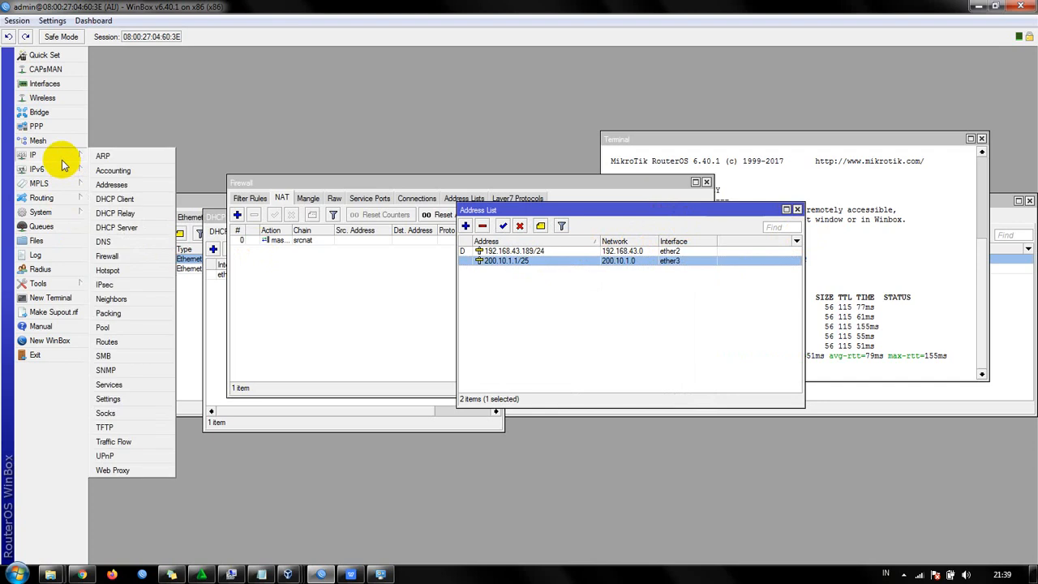
left_click(146, 227)
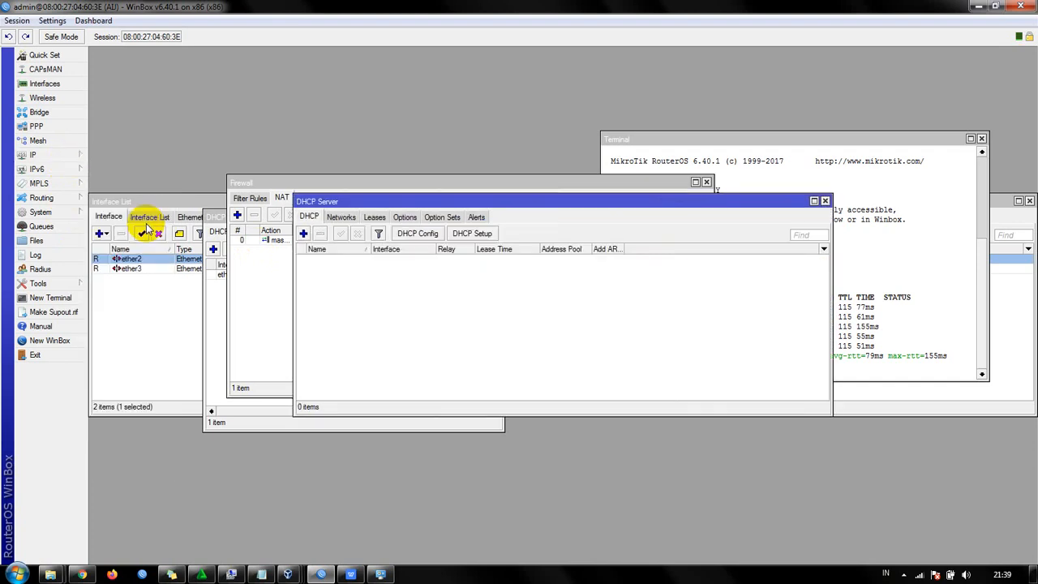
left_click(483, 234)
left_click(597, 301)
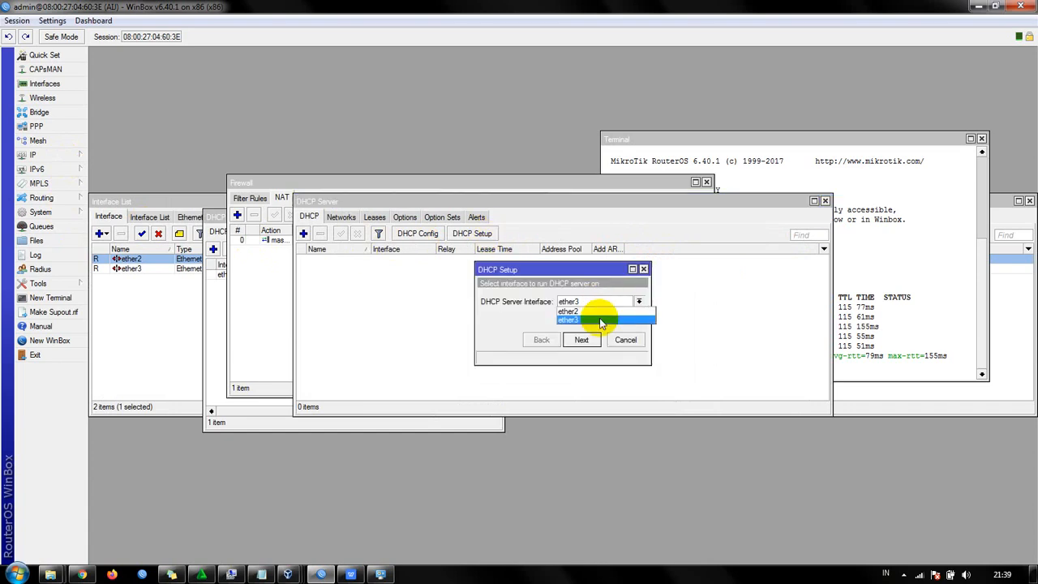
left_click(601, 320)
left_click(584, 339)
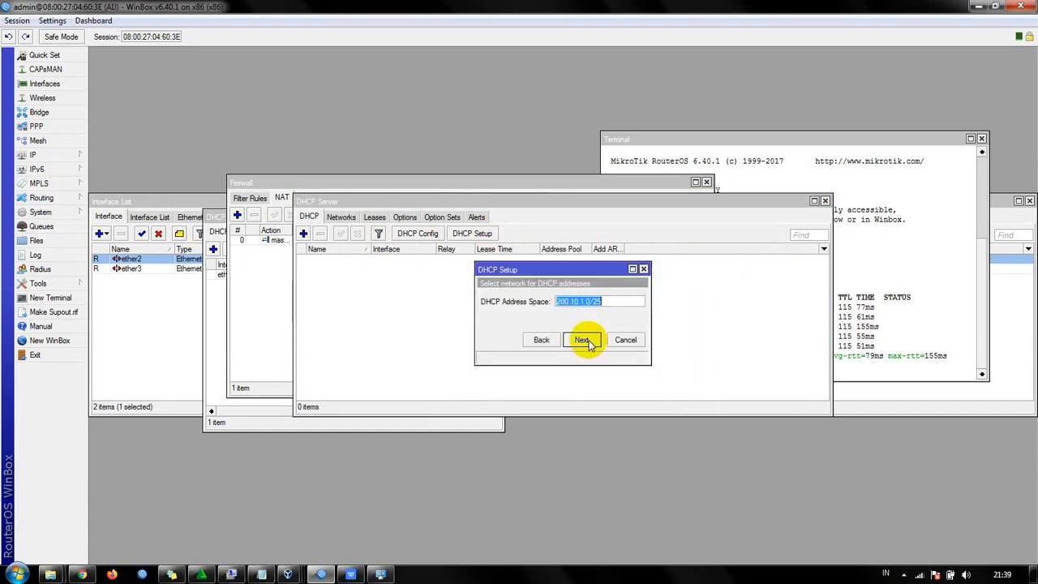
left_click(584, 340)
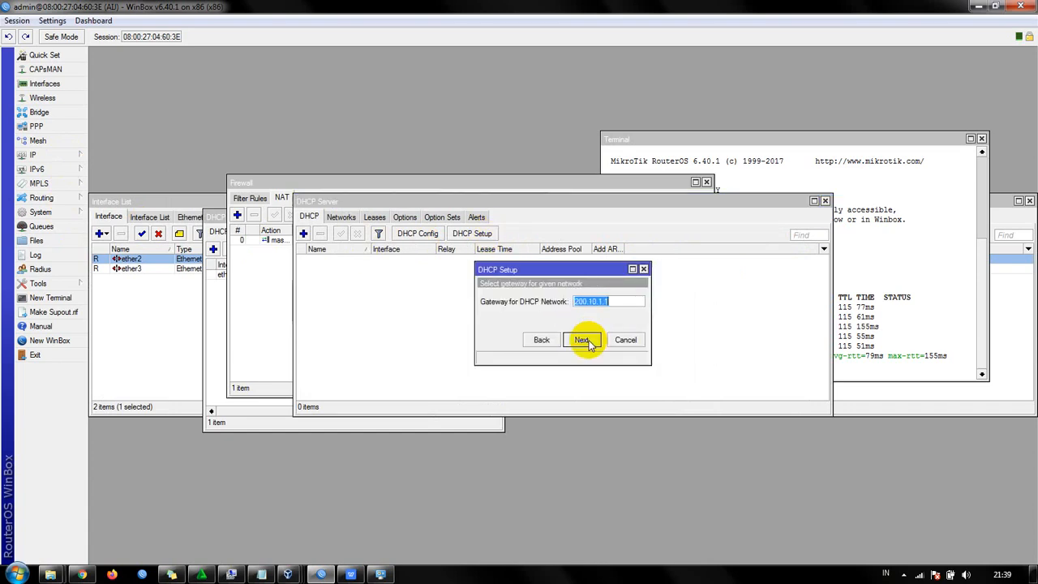
left_click(543, 339)
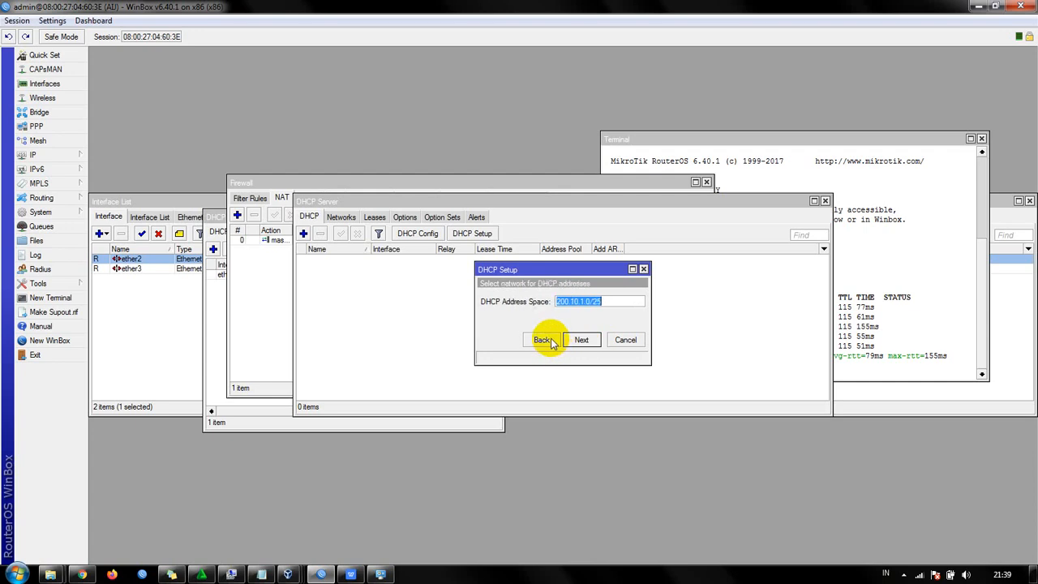
left_click(587, 302)
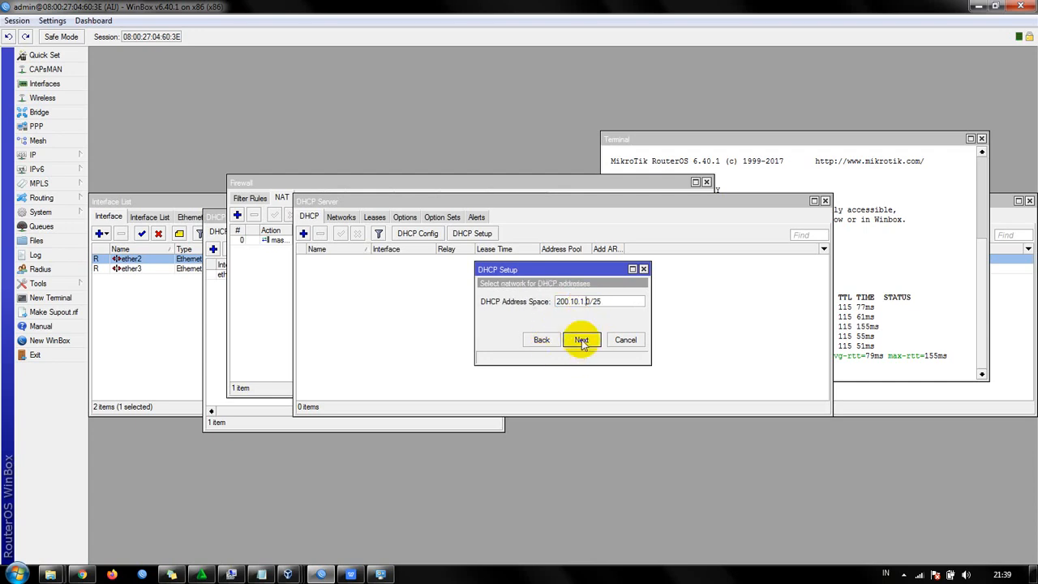
left_click(582, 340)
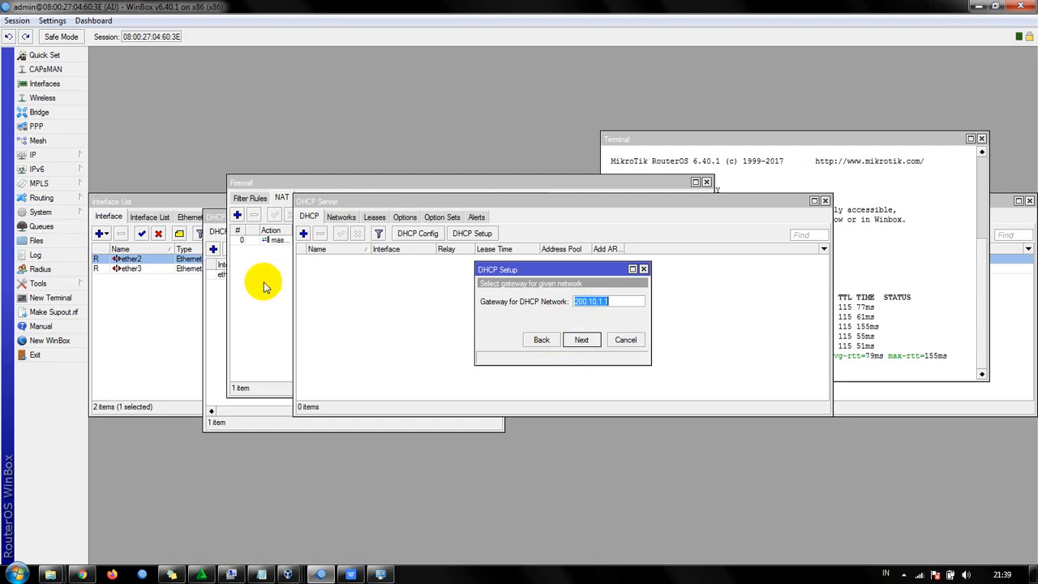
- Complete the DHCP setup with gateway 200.10.1.1, pool 200.10.1.2-200.10.1.126, DNS servers 192.168.43.1 and 8.8.8.8, and lease time 00:10:00
left_click(593, 341)
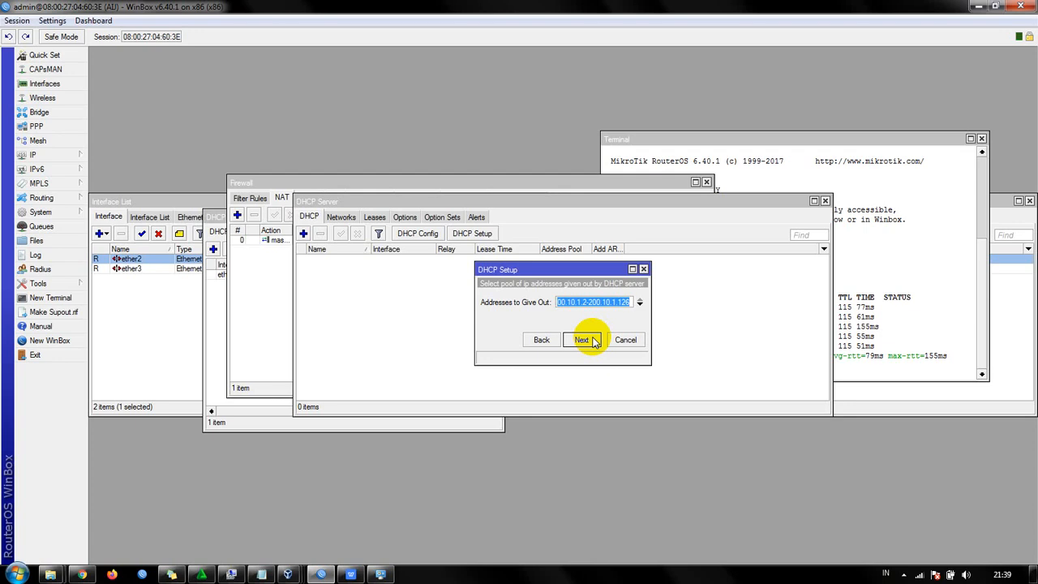
left_click(582, 339)
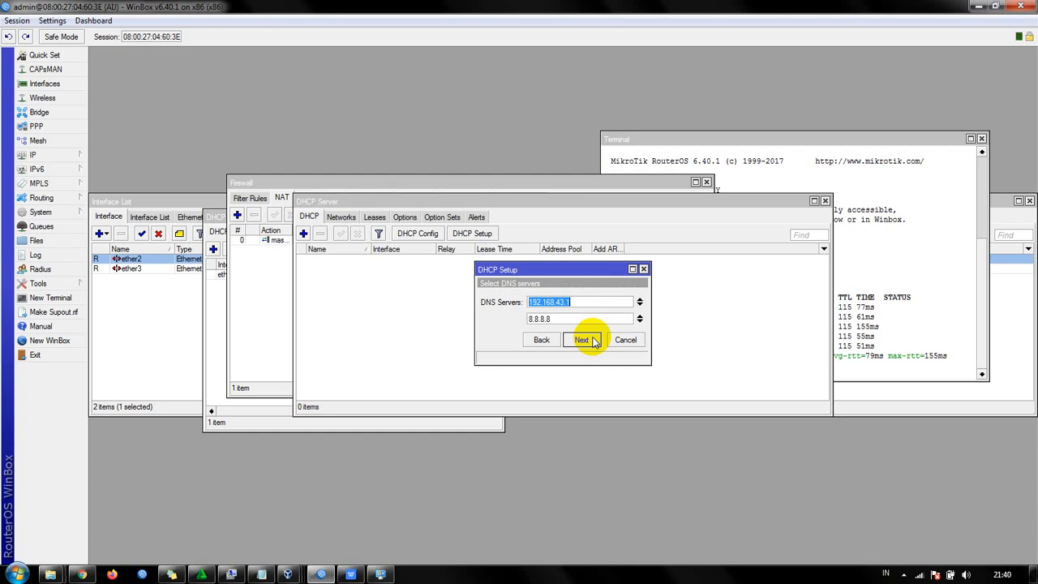
left_click(582, 340)
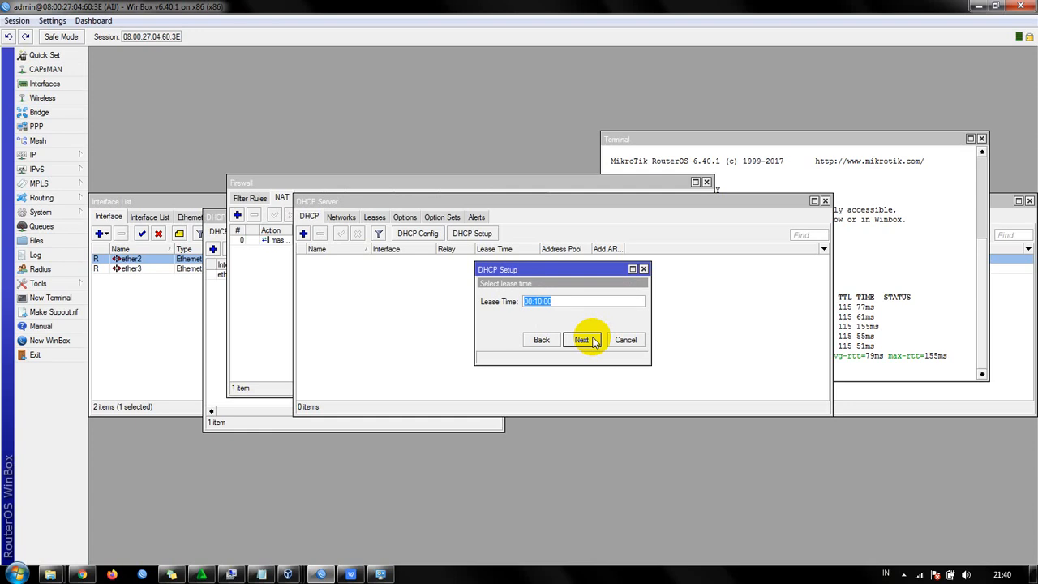
left_click(583, 340)
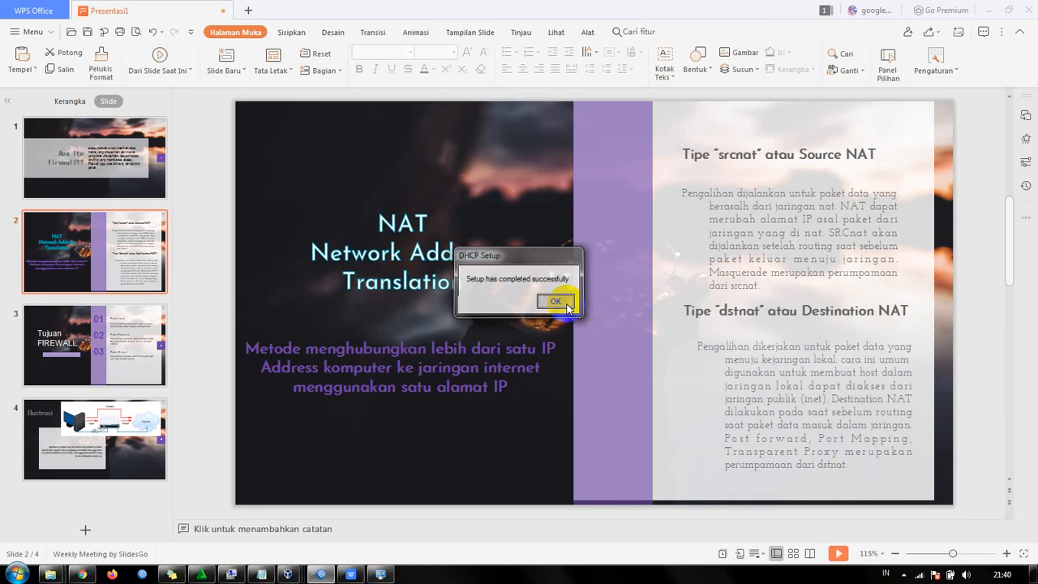
left_click(565, 305)
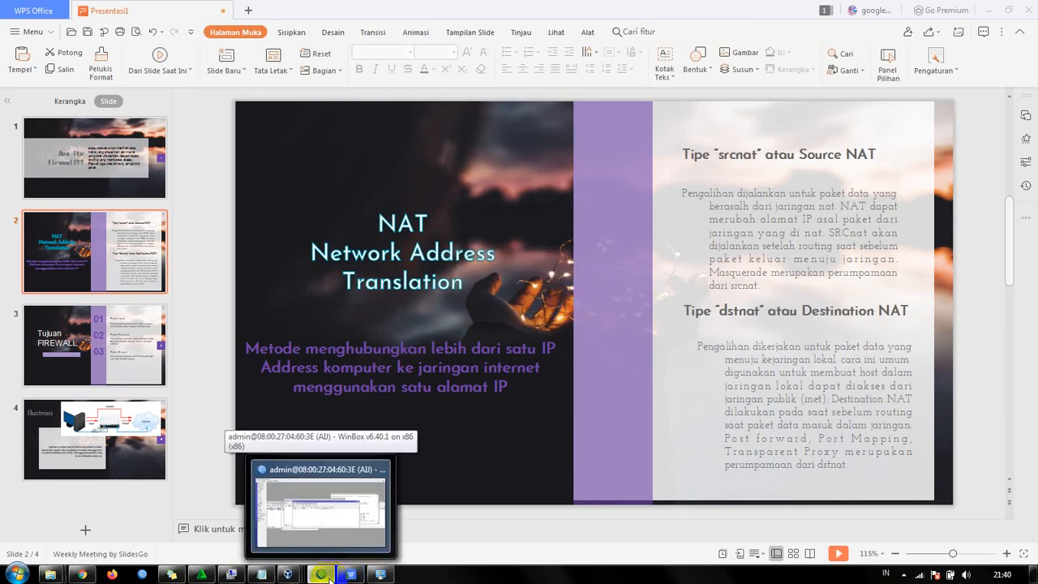
- Switch to the Windows virtual machine, disable and re-enable its Local Area Connection, and open the network connection details
mouse_move(288, 576)
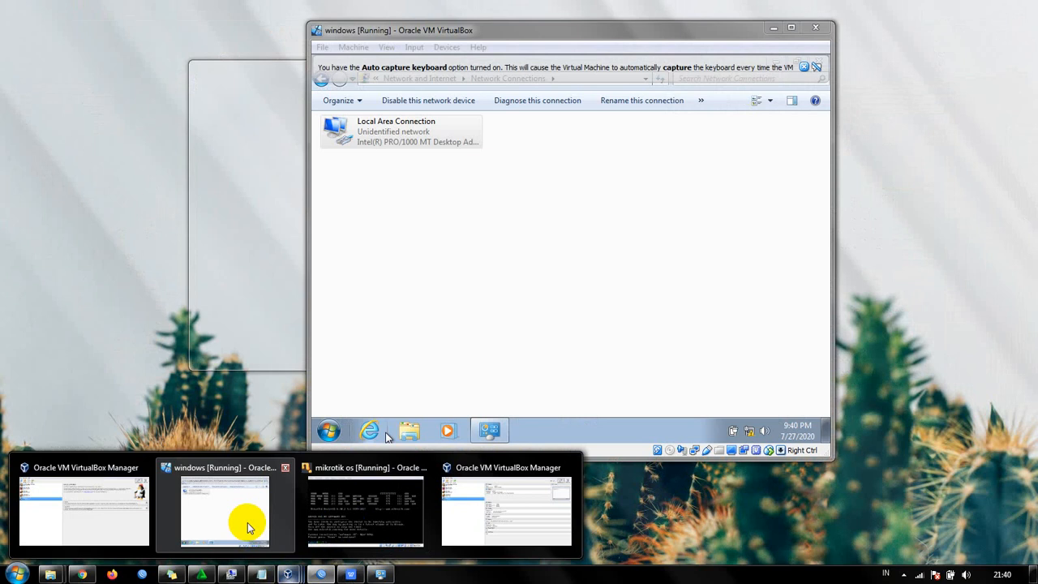
left_click(246, 523)
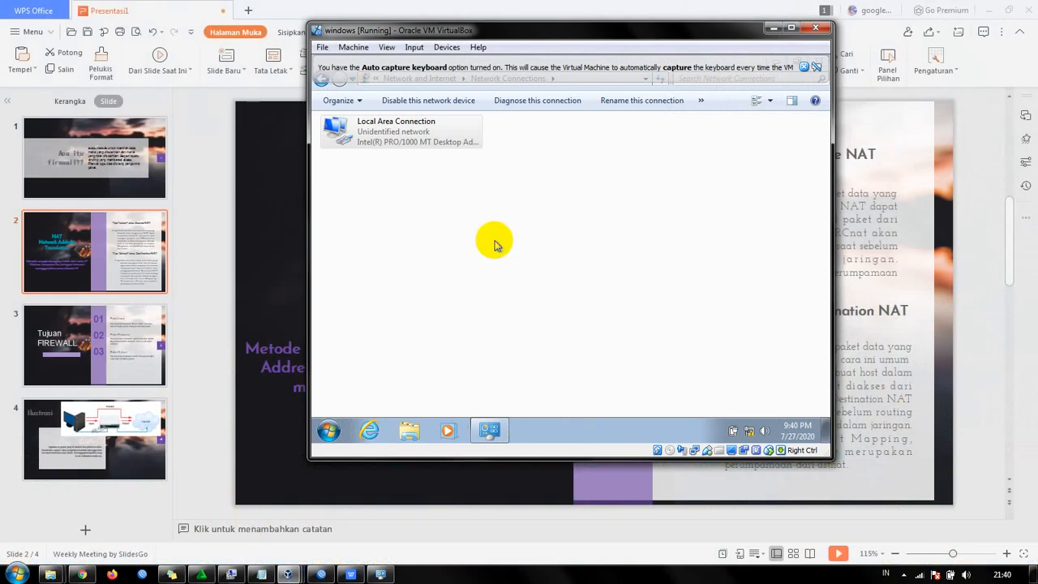
left_click(412, 132)
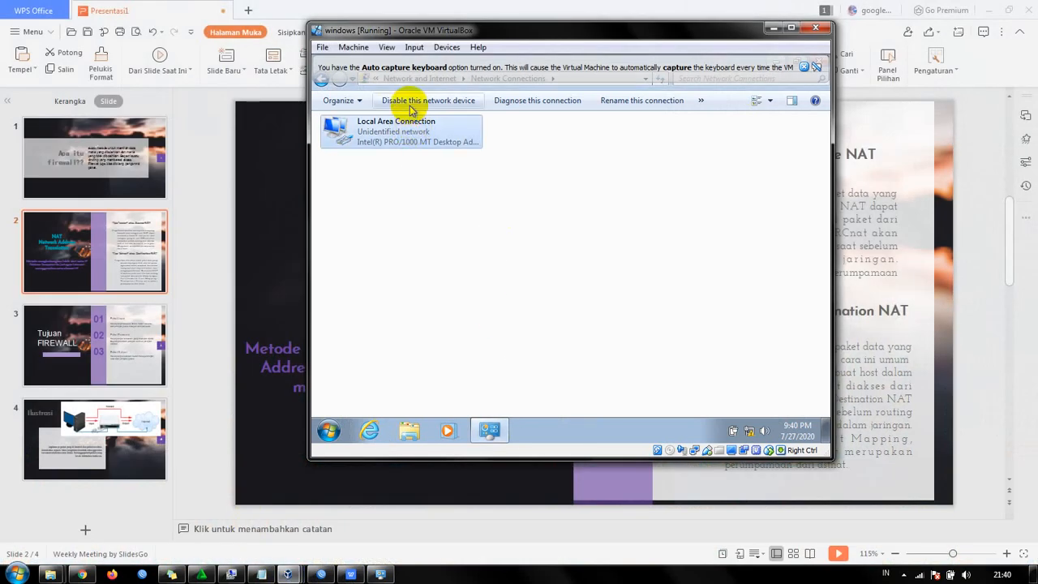
left_click(409, 104)
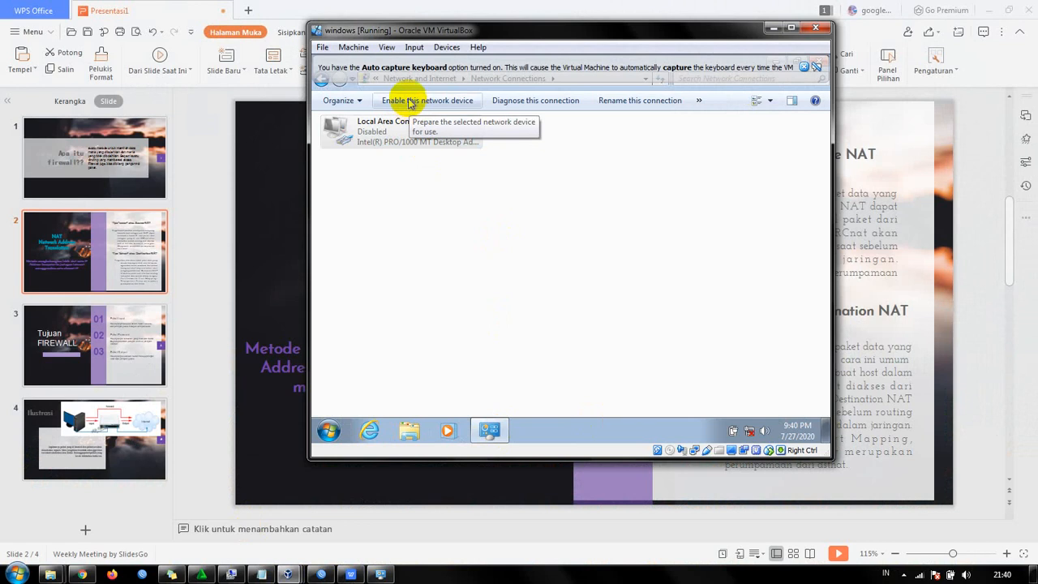
left_click(409, 105)
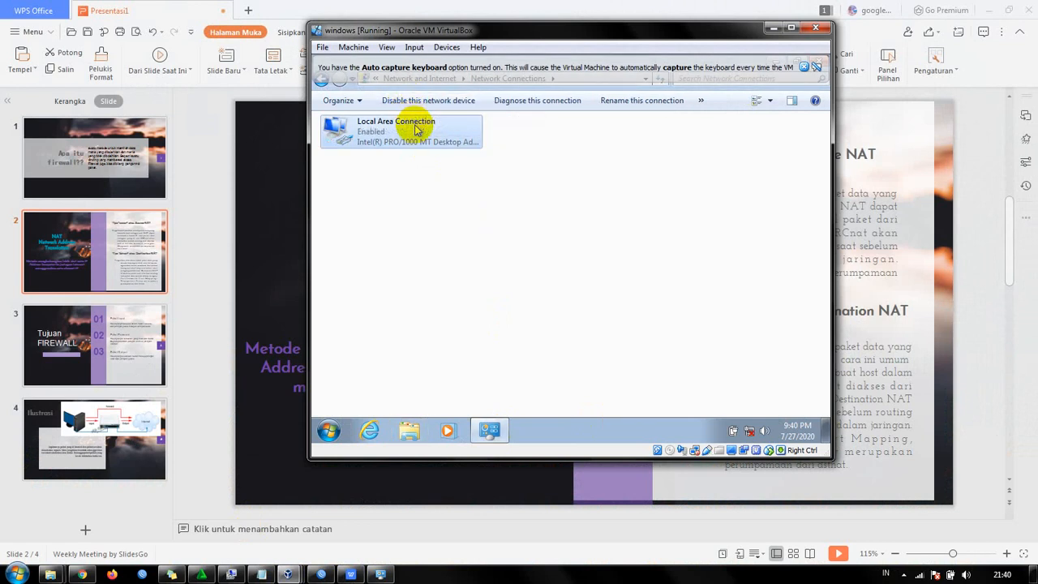
double_click(416, 130)
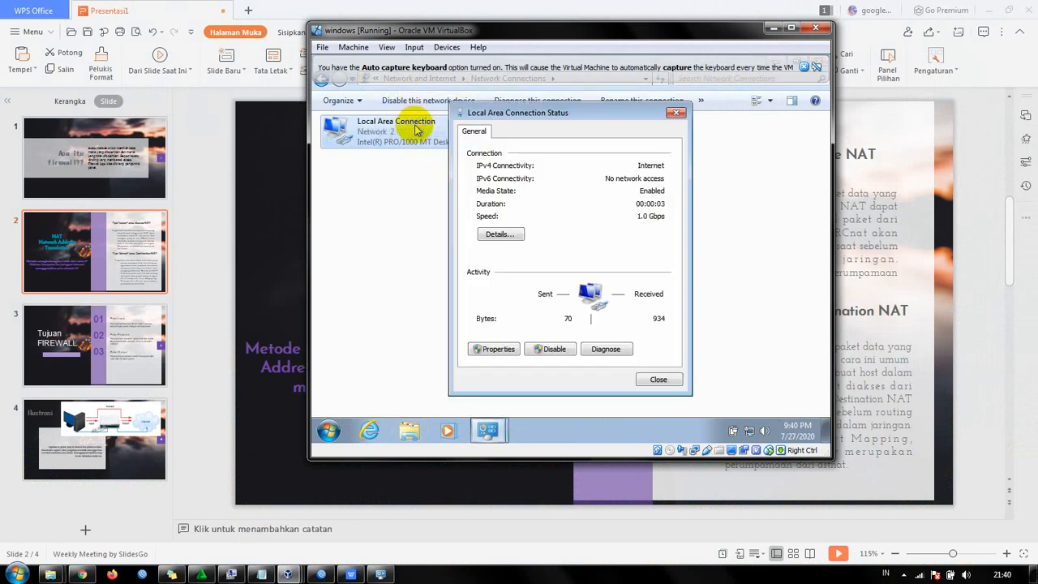
left_click(517, 235)
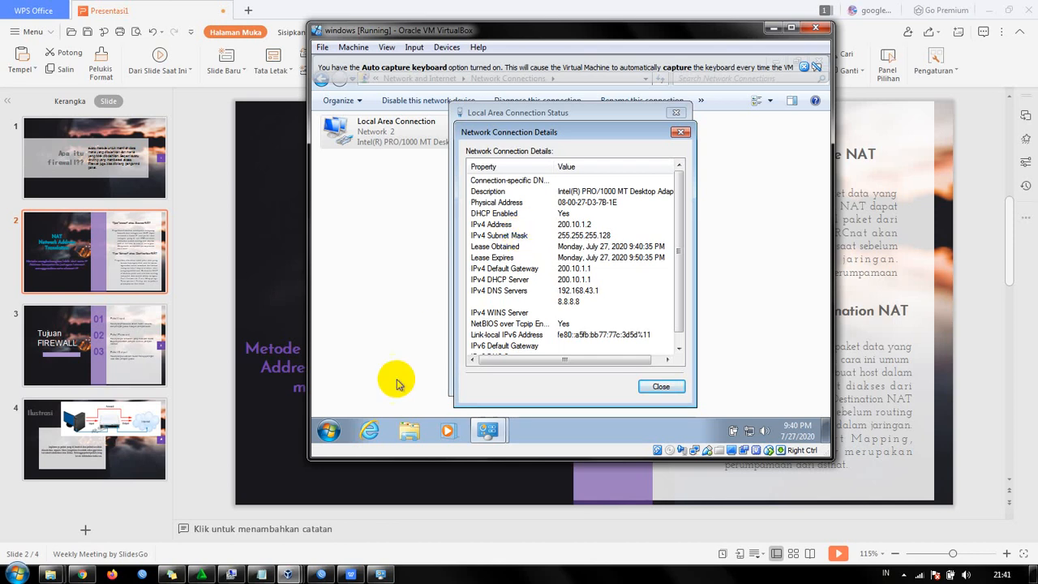
- Open a Command Prompt in the Windows virtual machine and ping the router's gateway address 200.10.1.1
left_click(329, 431)
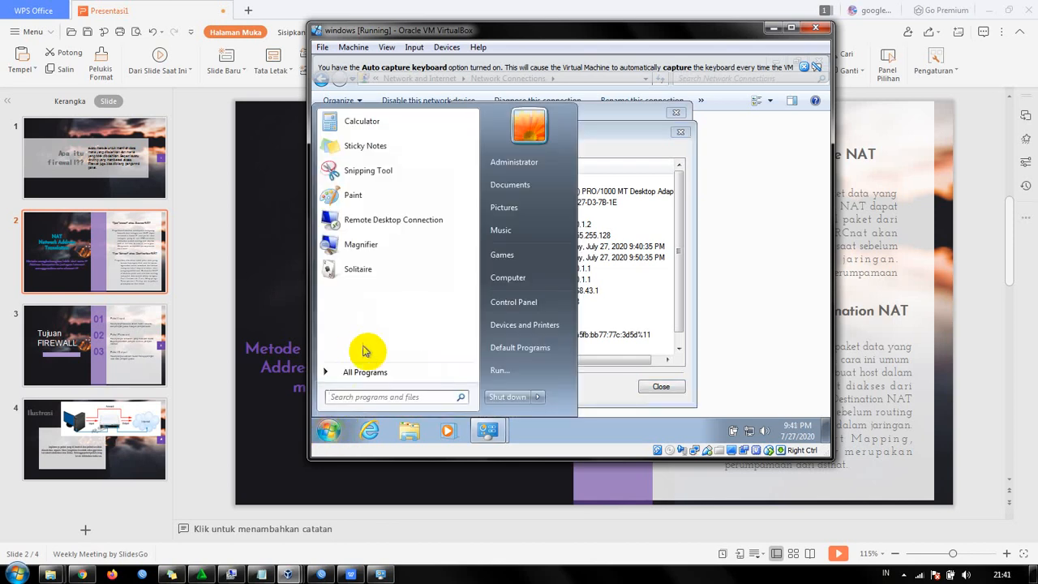
type("cmd")
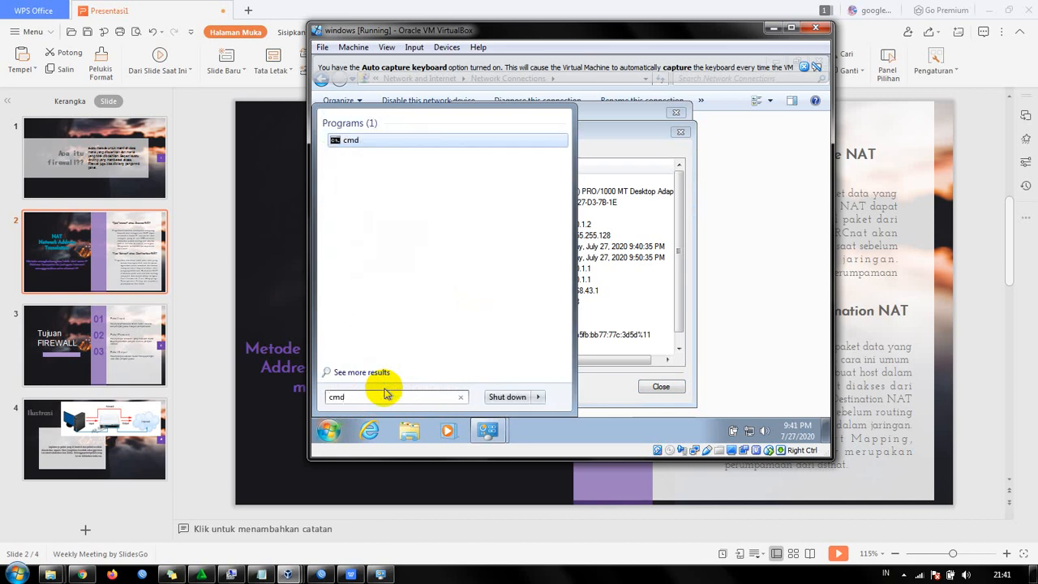
key("Return")
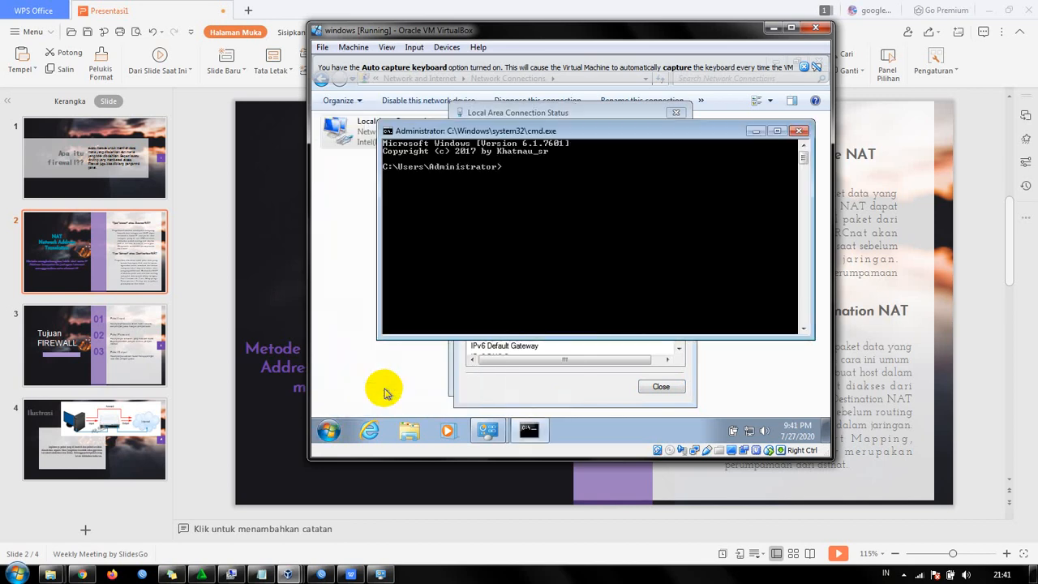
type("ping ")
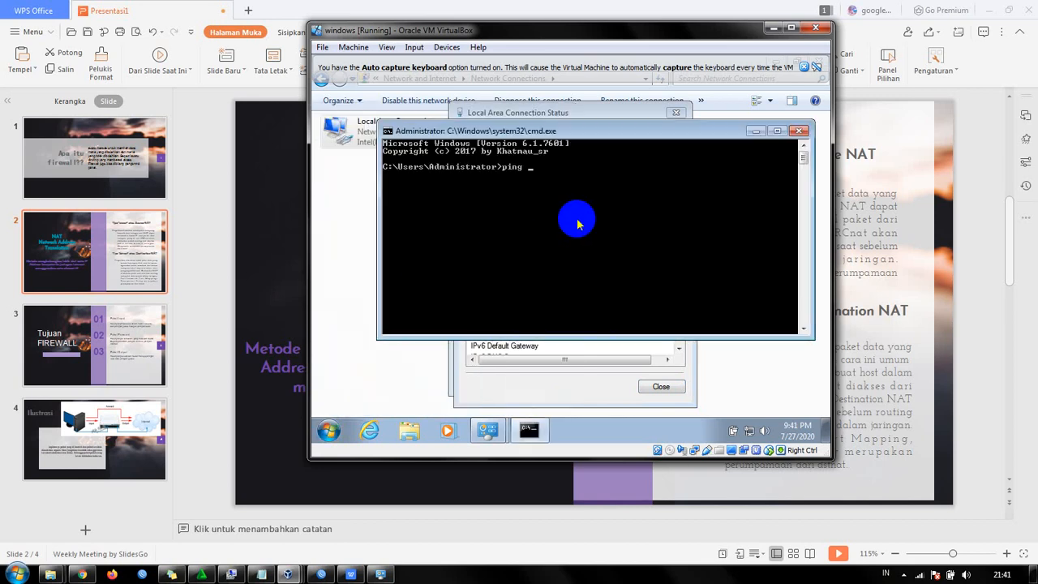
type("200.10.1.1")
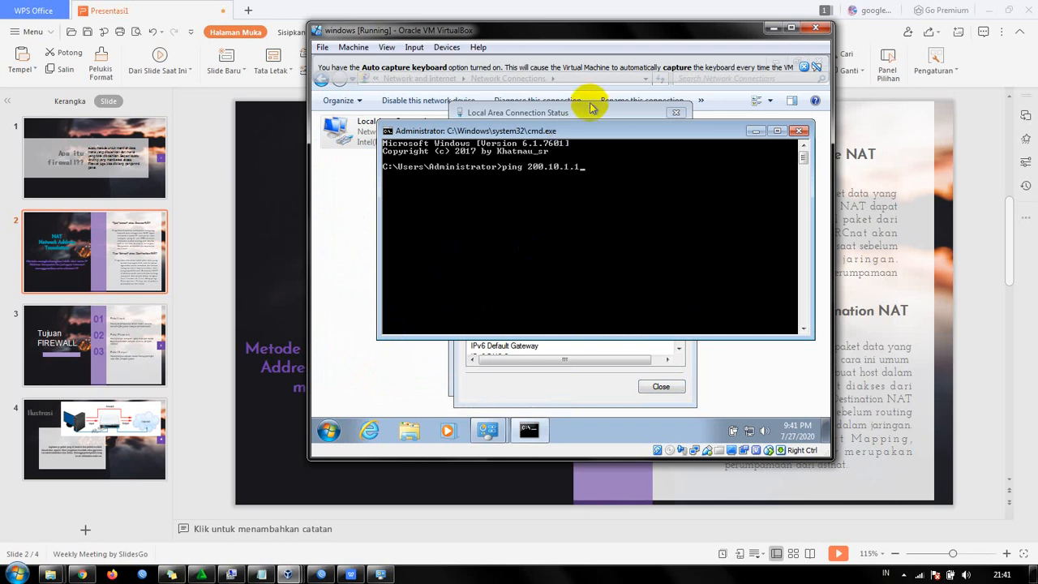
left_click_drag(600, 133, 640, 266)
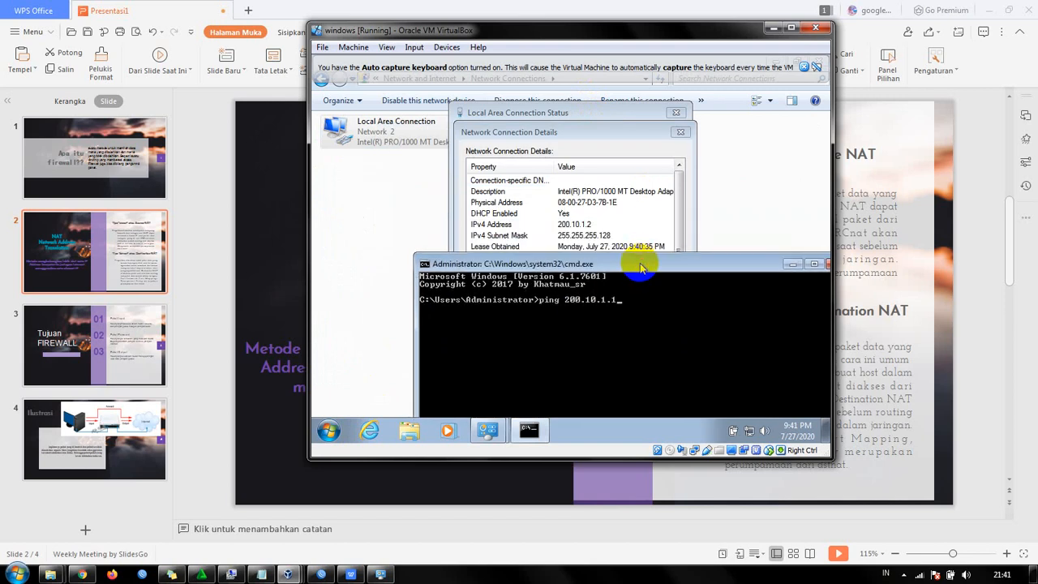
key("Return")
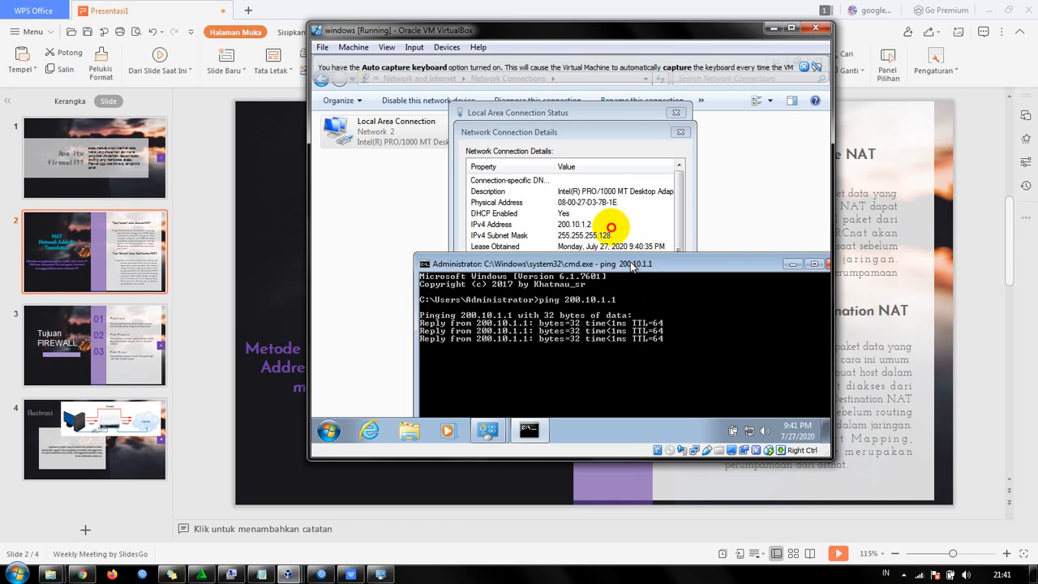
left_click_drag(634, 267, 596, 174)
left_click_drag(519, 213, 486, 243)
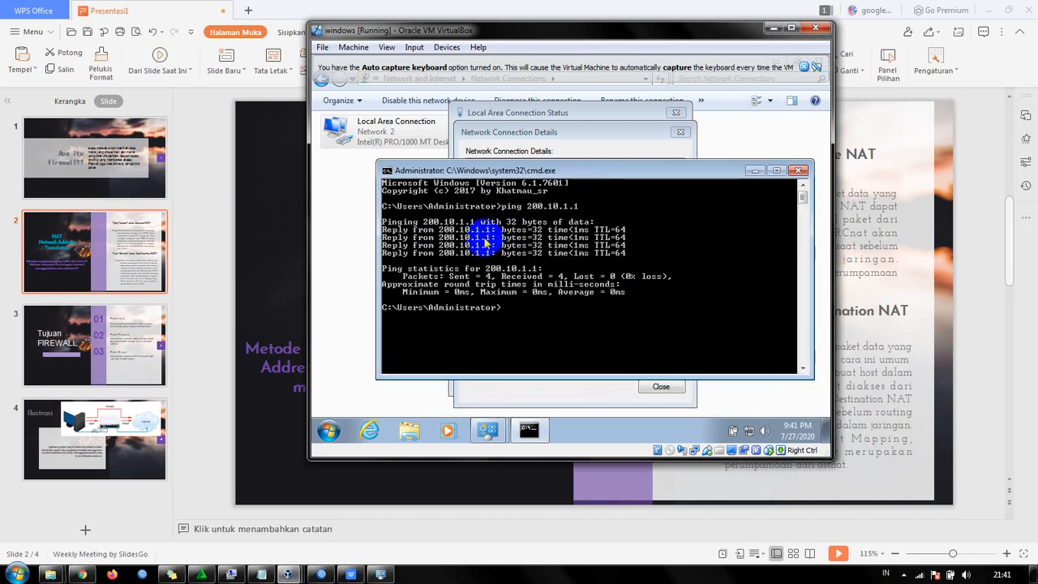
- Ping 8.8.8.8 from the Command Prompt to test the client's internet access
key("Up")
key("BackSpace")
key("BackSpace")
key("BackSpace")
key("BackSpace")
key("BackSpace")
key("BackSpace")
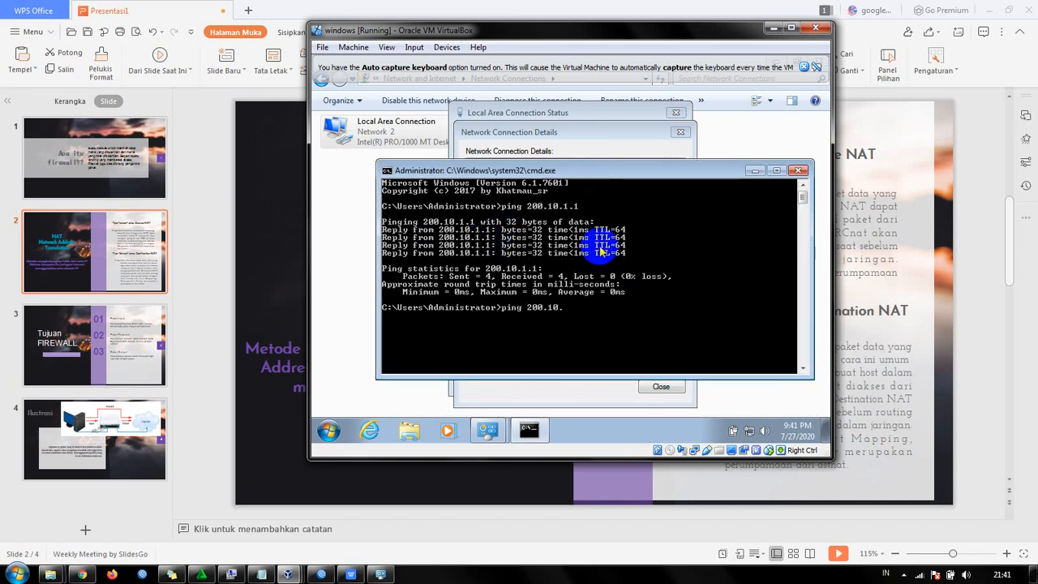
key("BackSpace")
key("BackSpace")
key("BackSpace")
type("8.8.8.8")
key("Return")
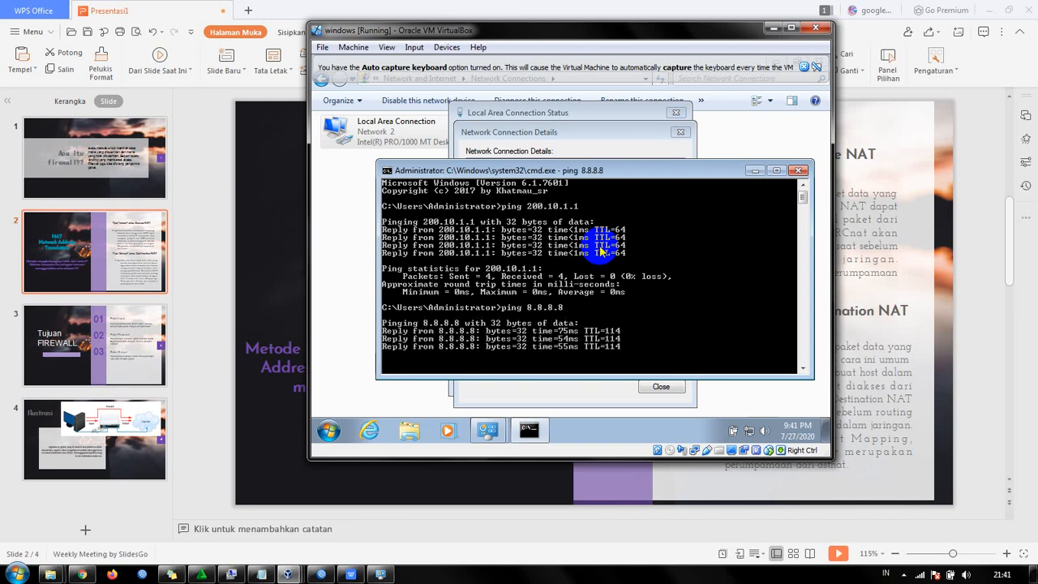
left_click(601, 174)
left_click_drag(600, 174, 585, 135)
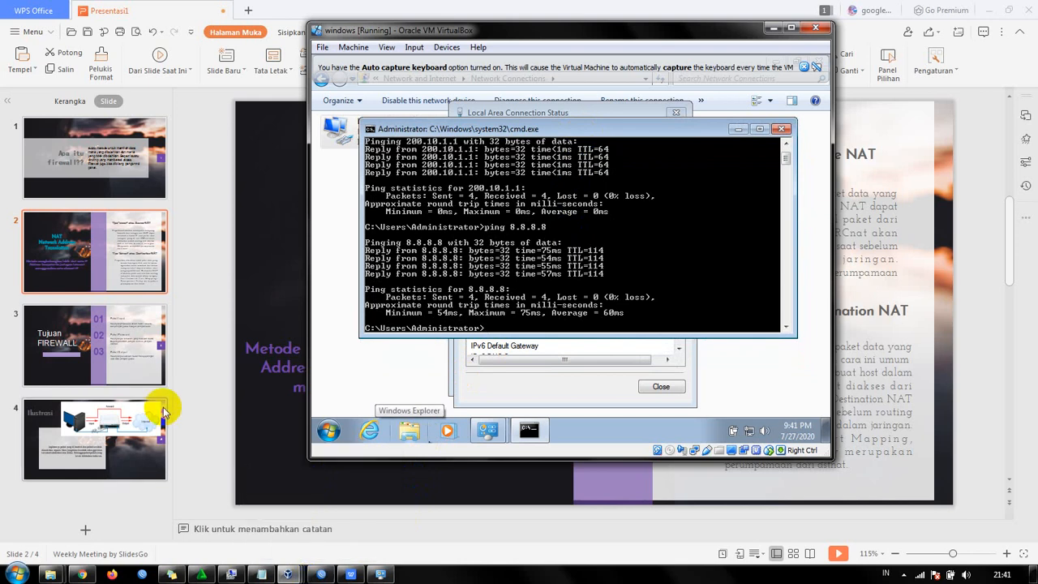
- Switch to the WPS Office presentation to review the NAT and Tujuan FIREWALL slides, and return to WinBox
left_click(78, 311)
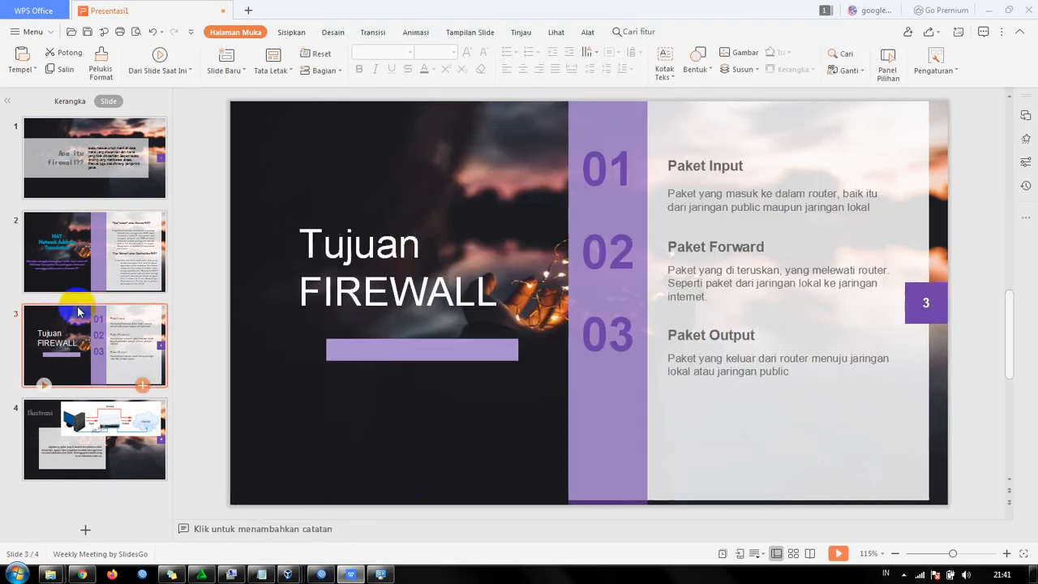
left_click(77, 269)
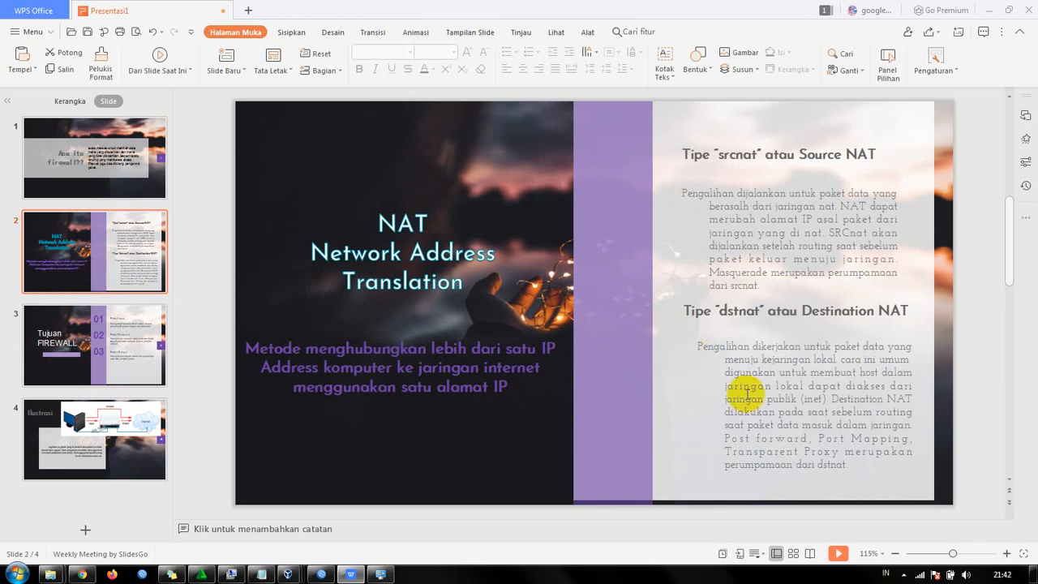
left_click(64, 362)
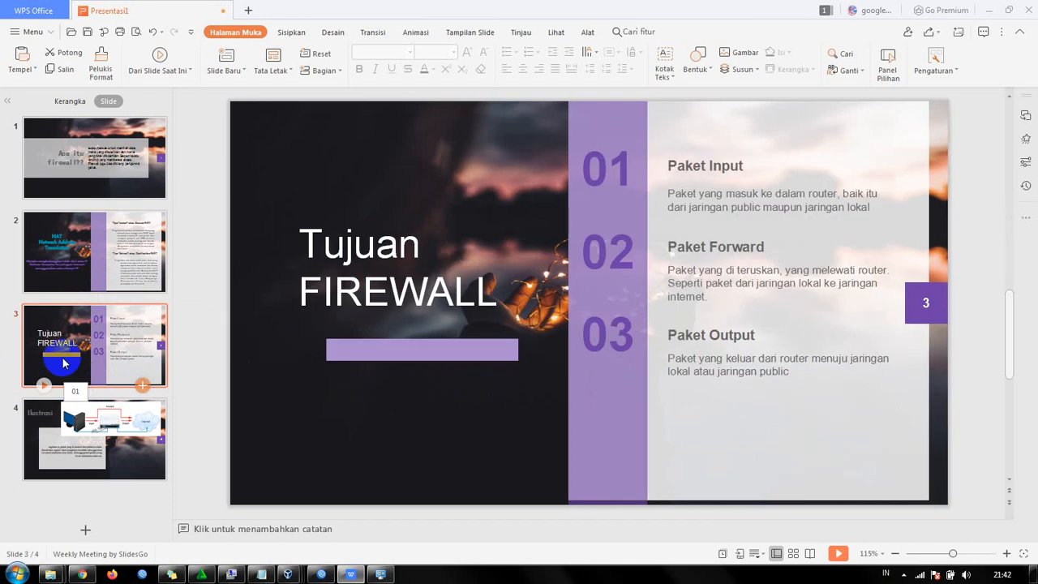
left_click(321, 574)
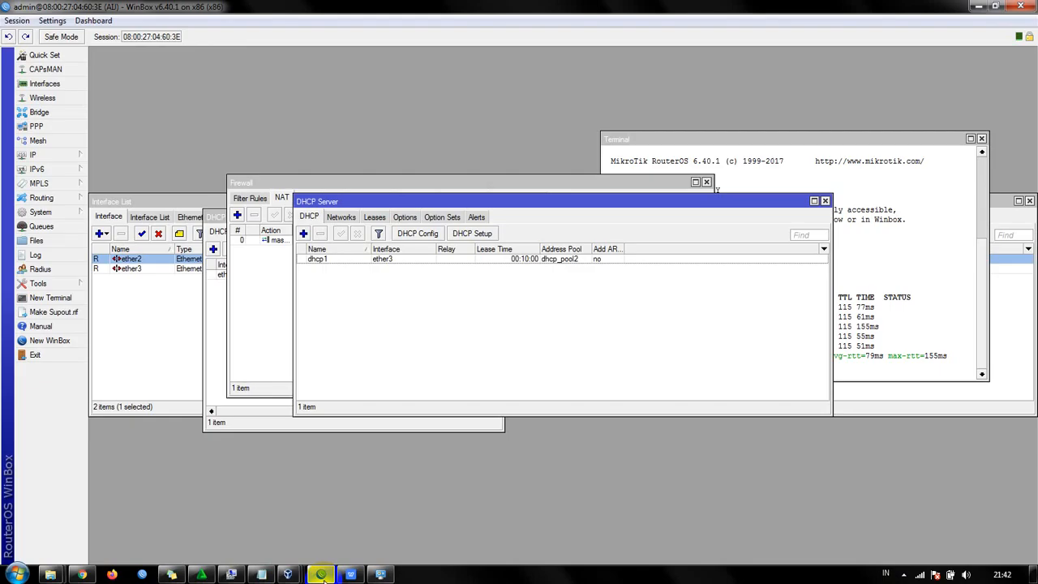
- Review the router firewall's NAT, Mangle and Filter Rules lists, ending on Filter Rules, and switch to the WPS Office presentation
left_click(268, 185)
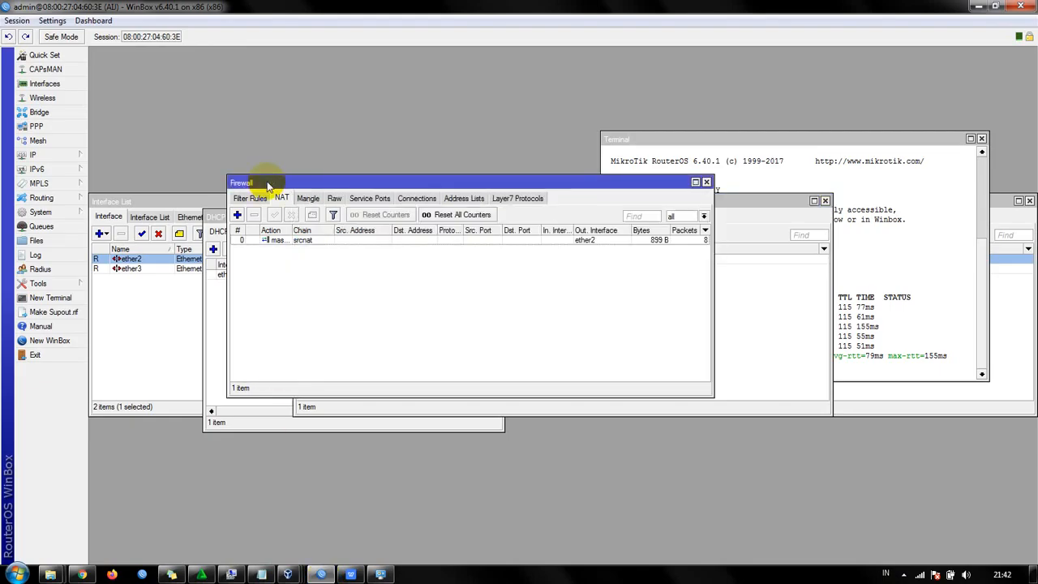
left_click(250, 200)
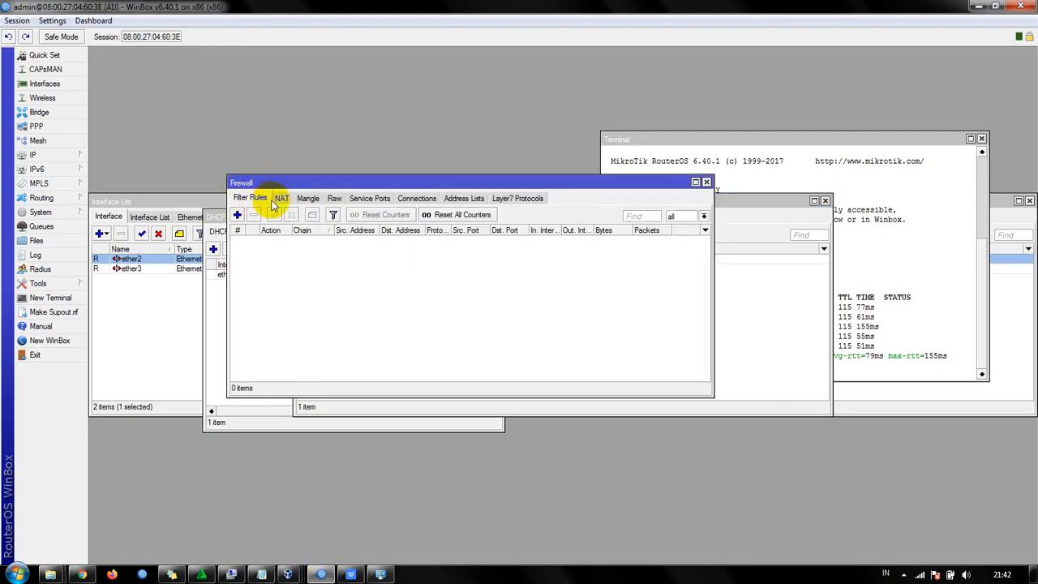
left_click(281, 201)
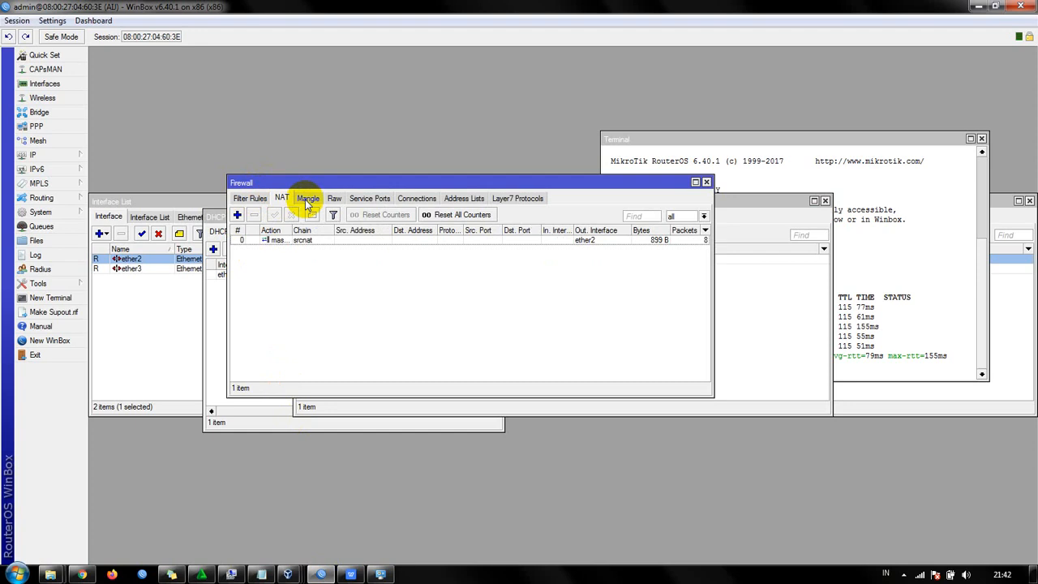
left_click(308, 201)
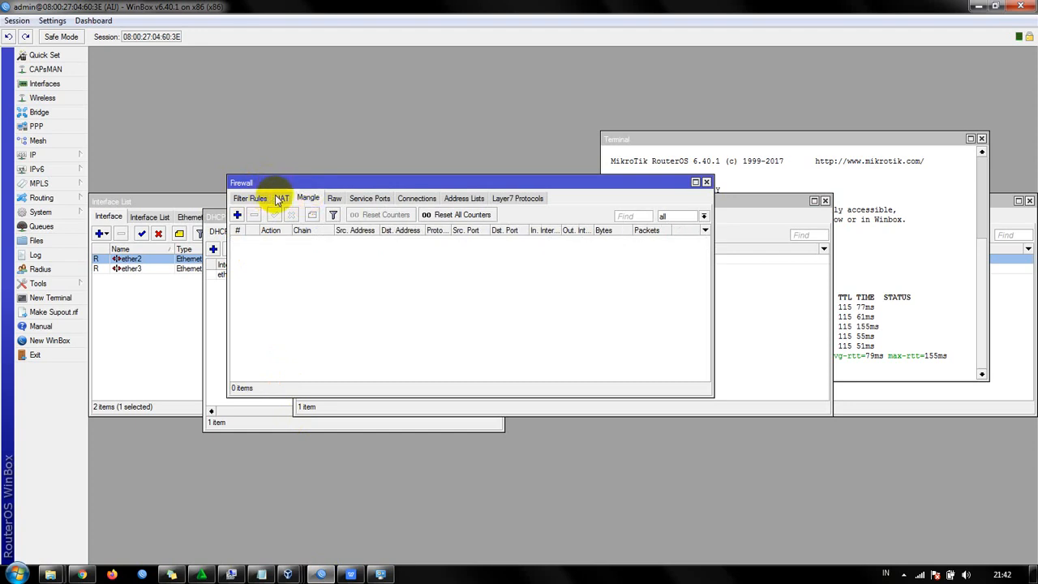
left_click(281, 201)
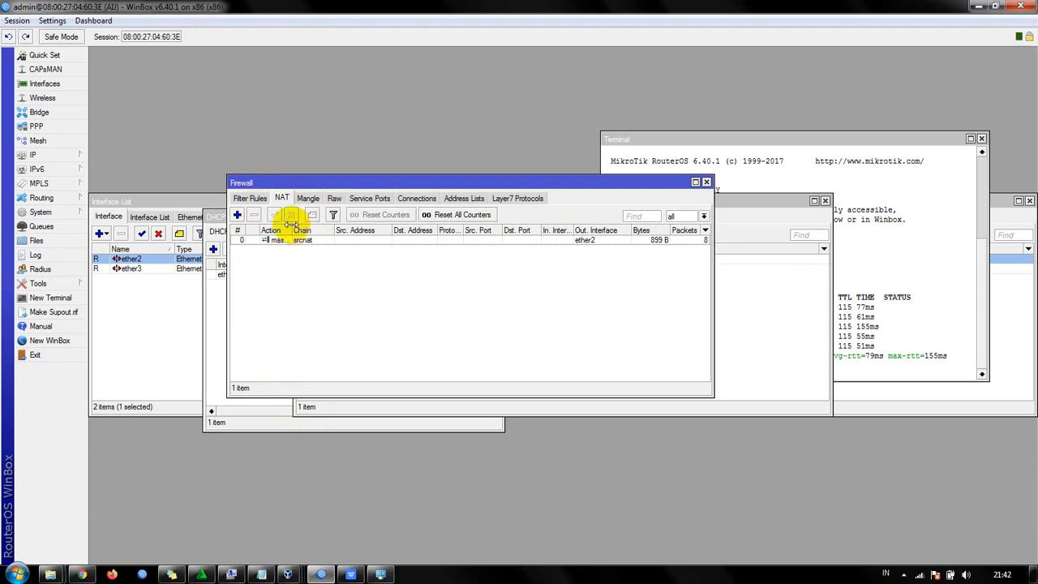
left_click(260, 202)
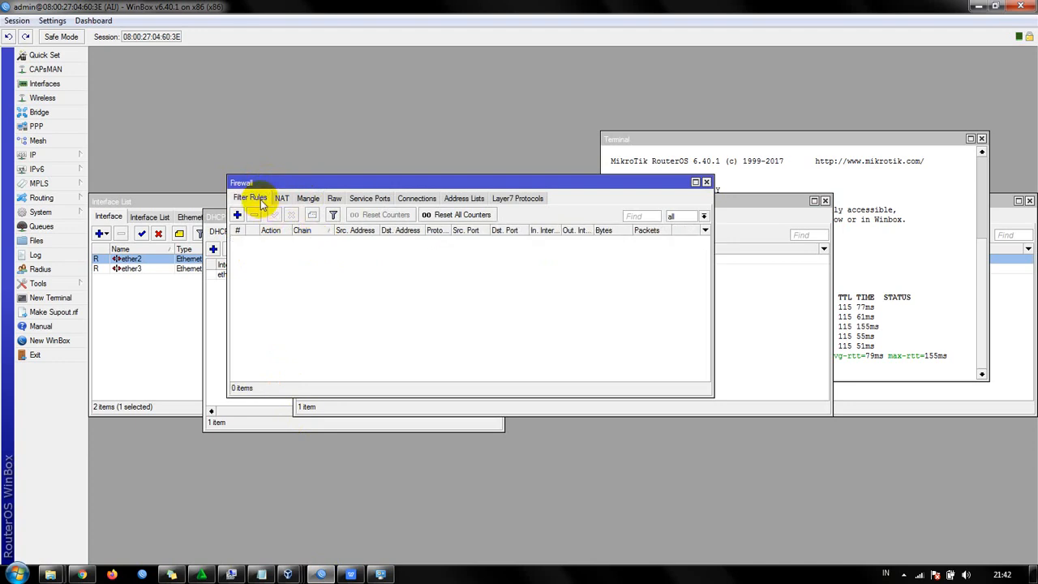
left_click(353, 574)
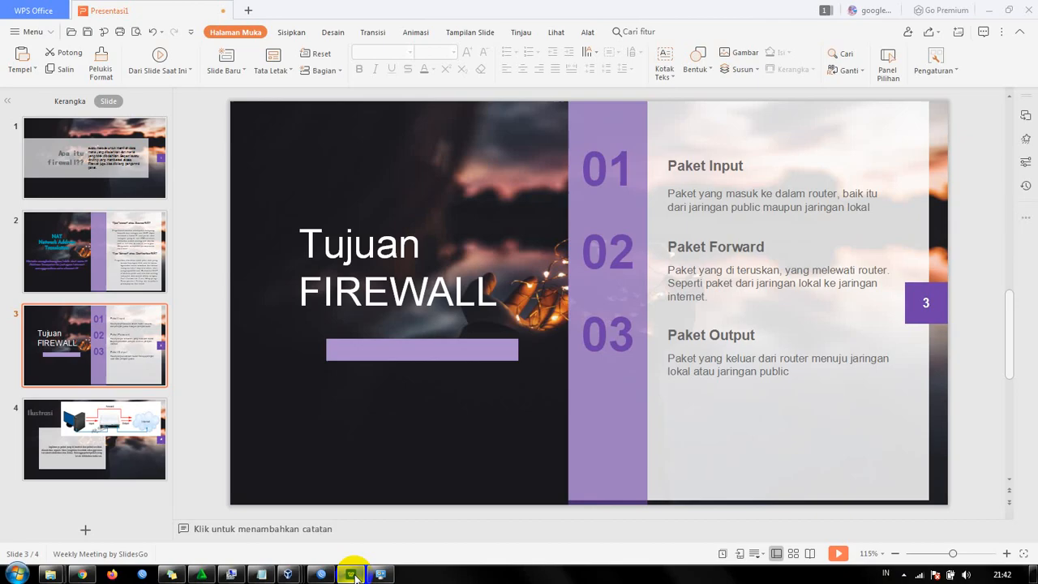
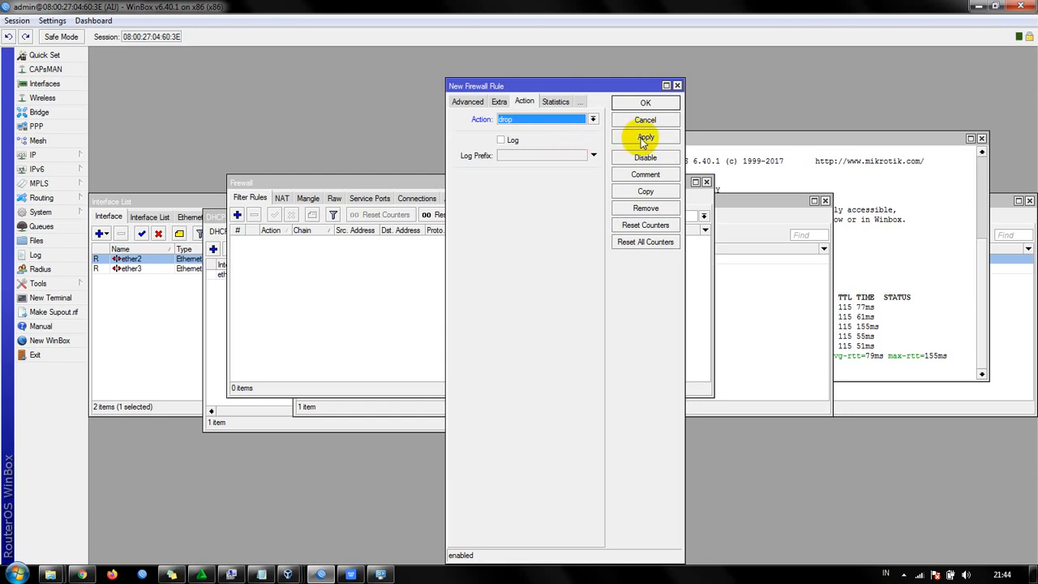
- Save the new firewall filter rule that drops traffic on the input chain
left_click(644, 138)
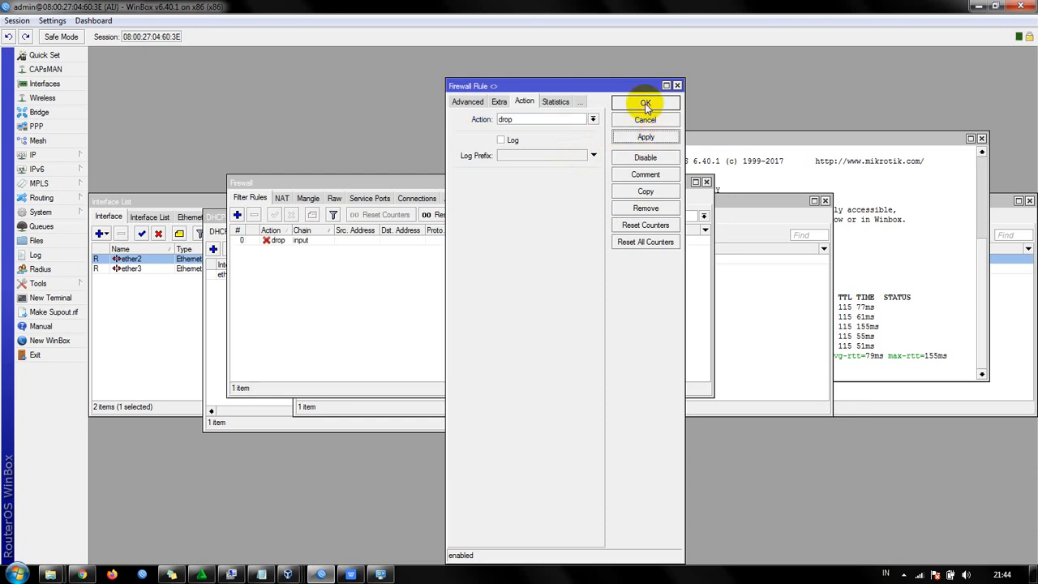
left_click(645, 104)
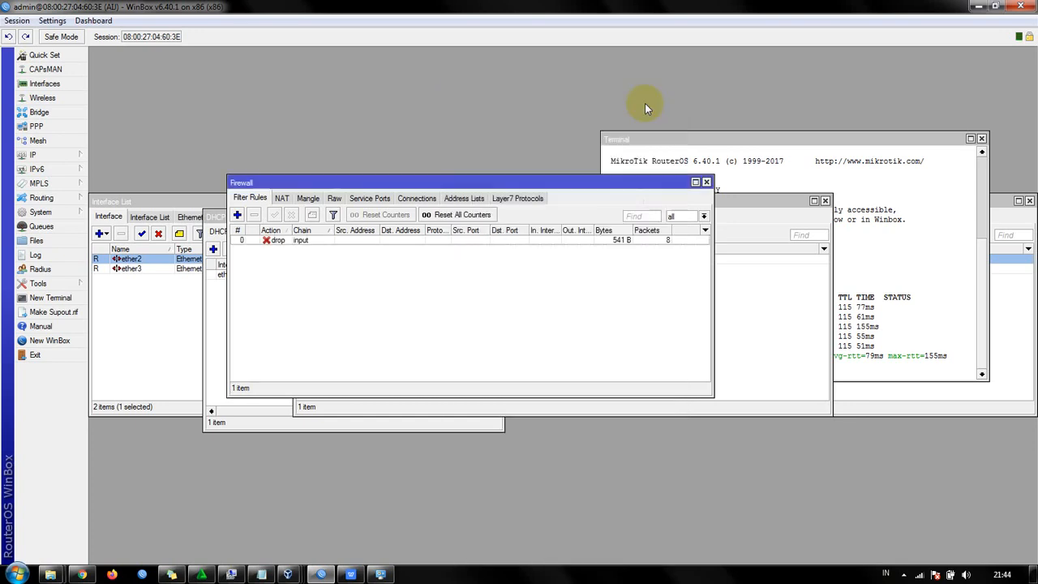
- Open a new router terminal and ping 8.8.8.8 to test the input drop rule, stopping the ping after several attempts
left_click(72, 297)
key("Return")
type("ping 8.8.8.8")
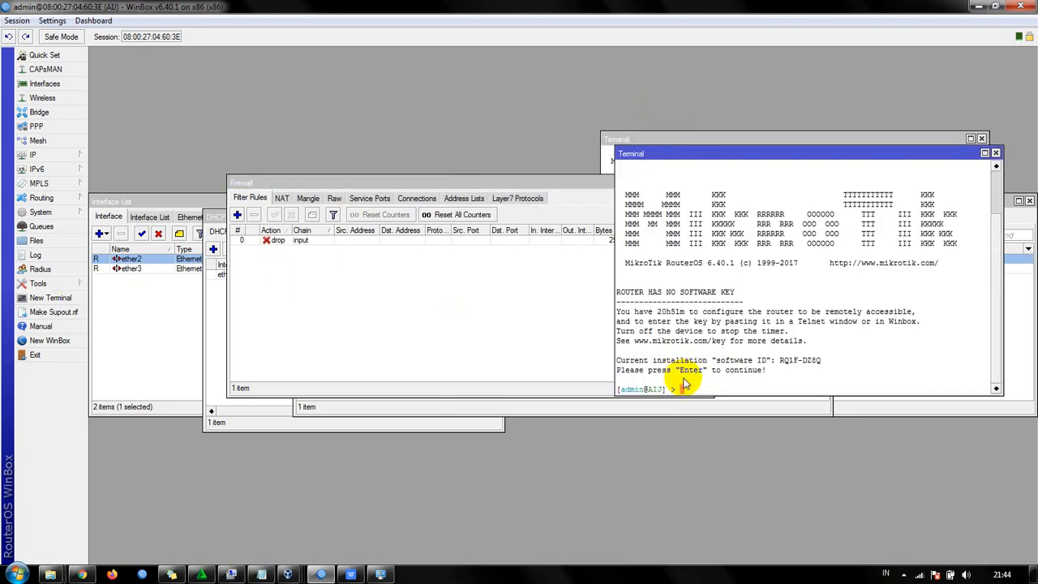
key("Return")
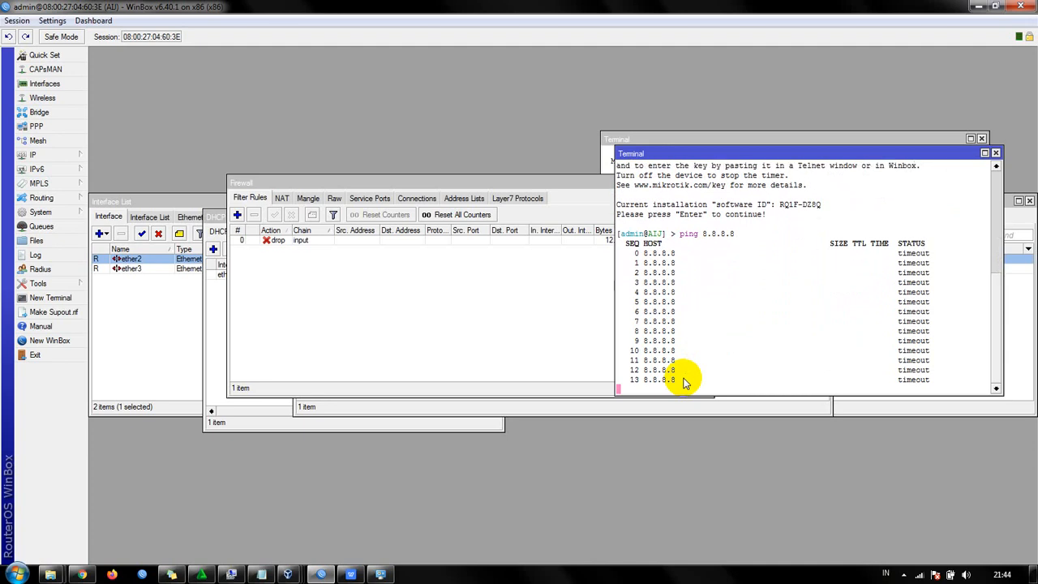
key("ctrl+c")
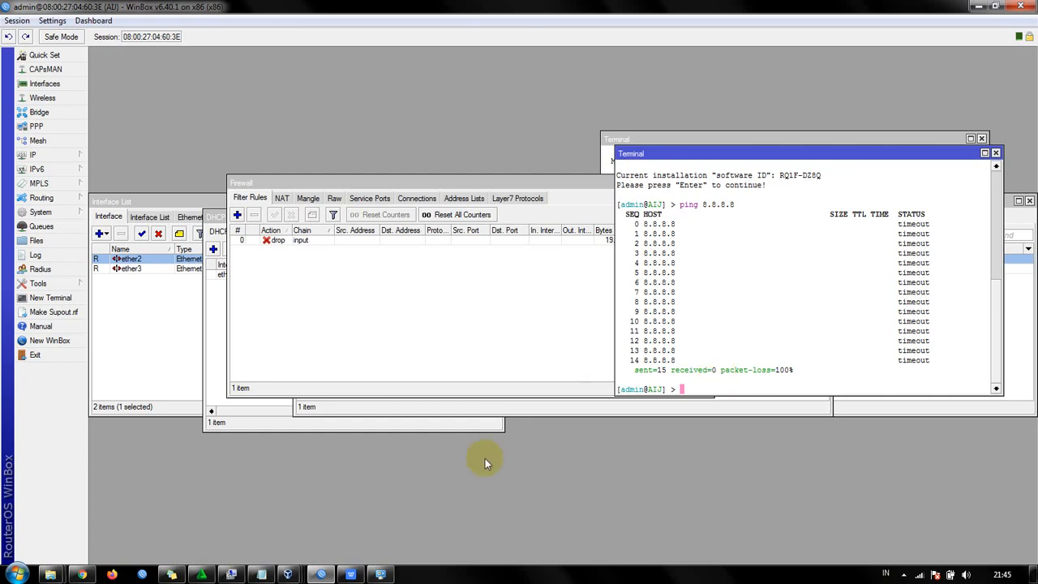
- Open the host's Network and Sharing Center and view the details of Wireless Network Connection 2 to find its IPv4 address
left_click(380, 574)
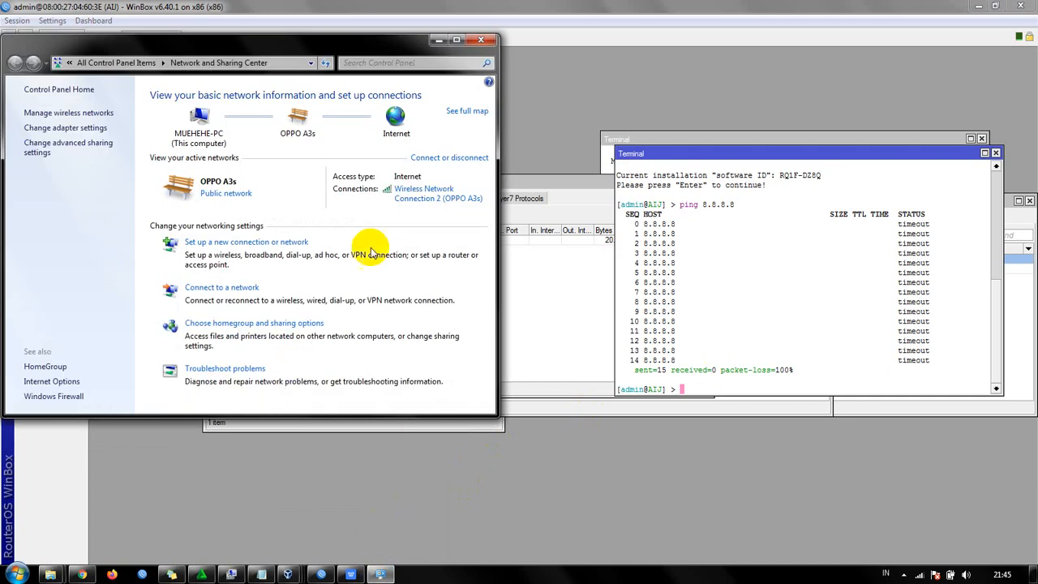
left_click(422, 189)
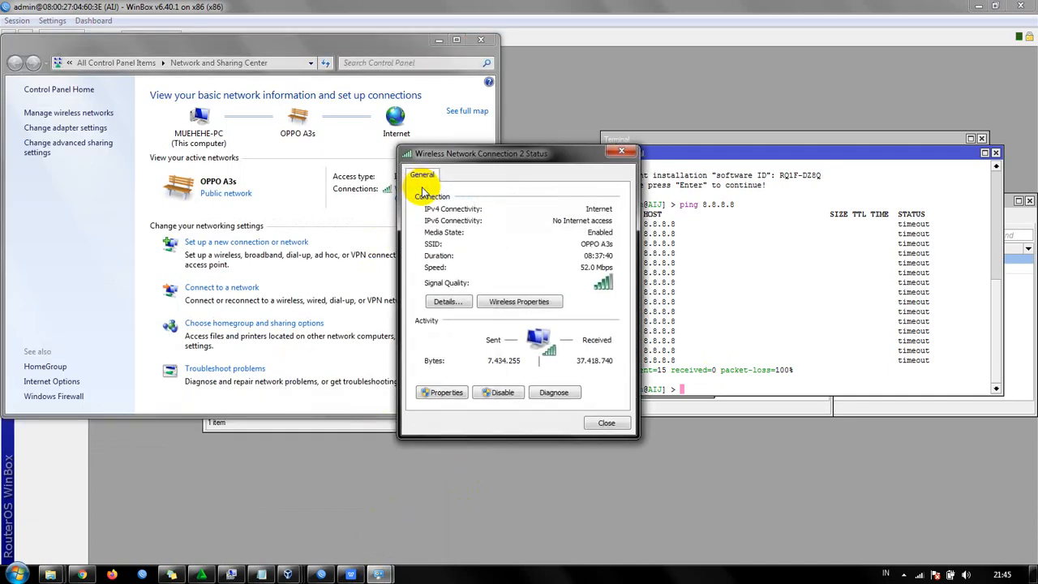
left_click(463, 299)
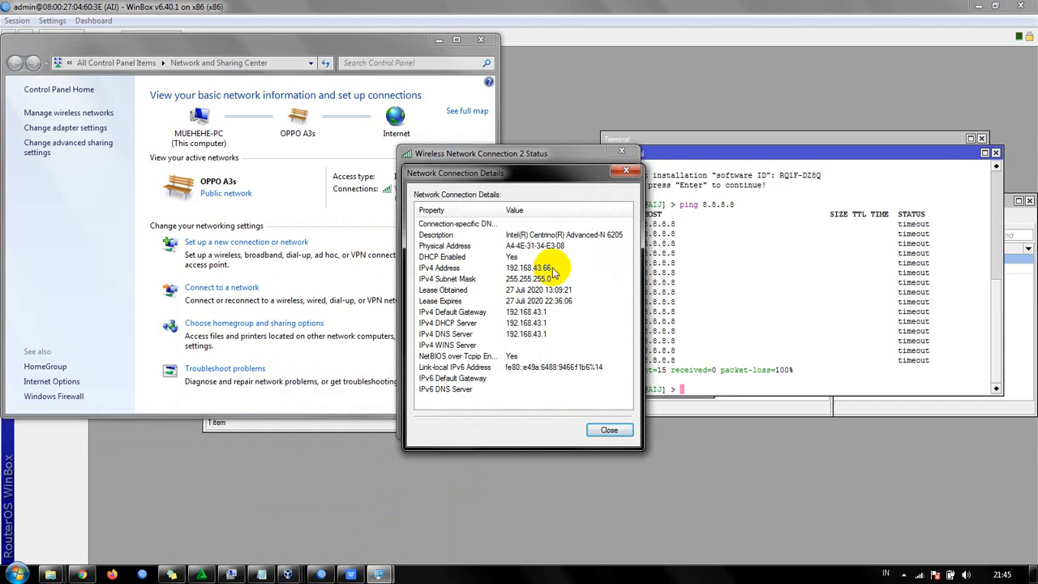
- Return to the WinBox terminal and ping the host address 192.168.43.66, stopping the ping after several attempts
left_click(726, 388)
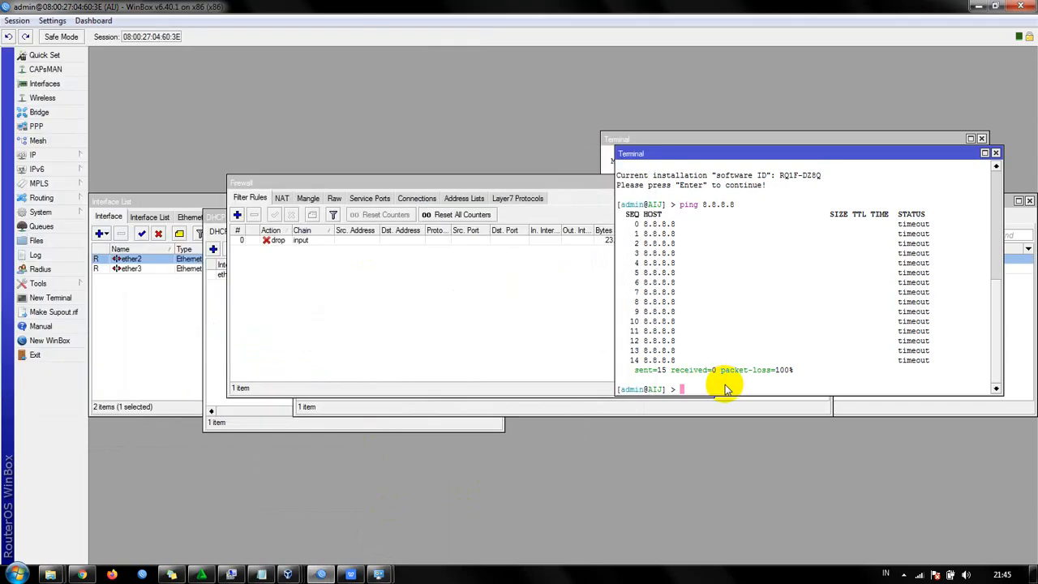
type("ping 192.168.43.66")
key("Return")
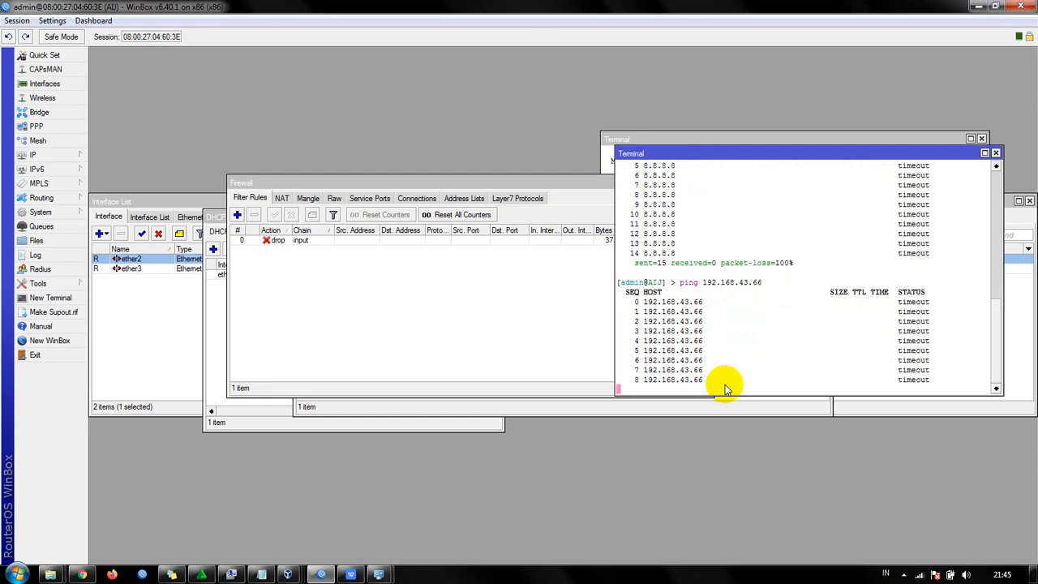
key("ctrl+c")
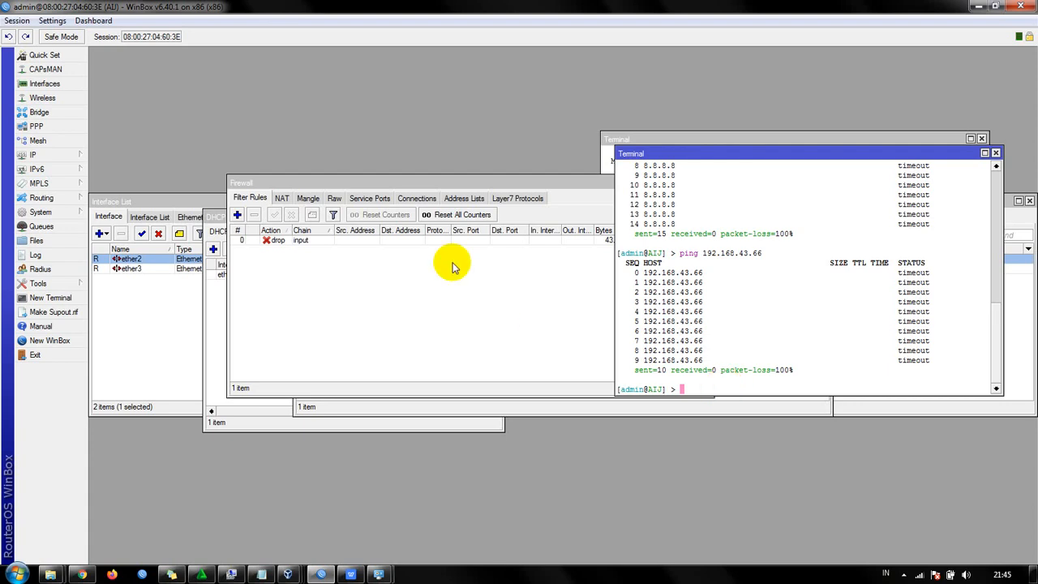
- Change the drop filter rule's chain to forward and save the rule
left_click(370, 249)
double_click(335, 242)
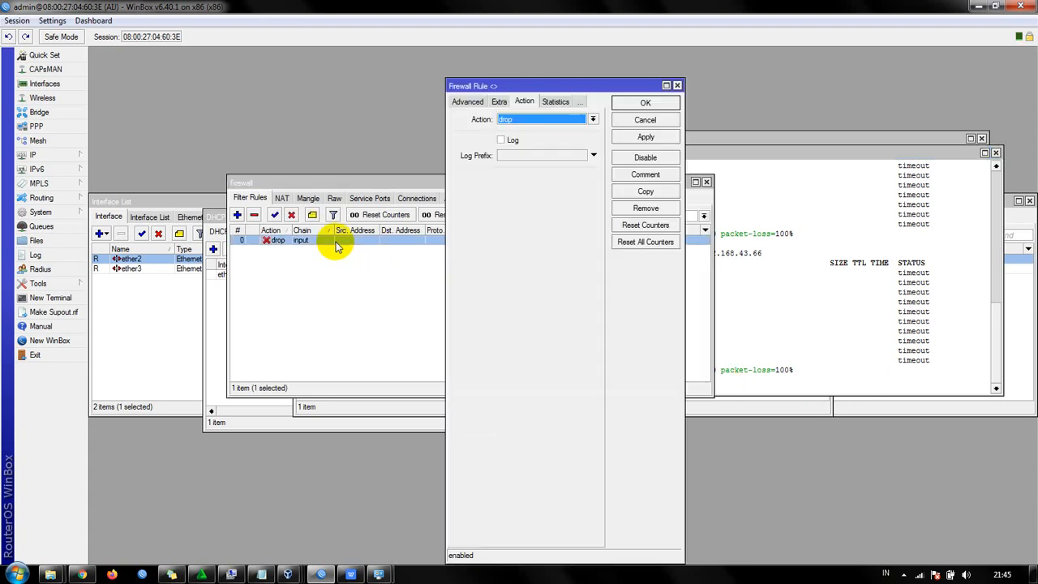
left_click(469, 101)
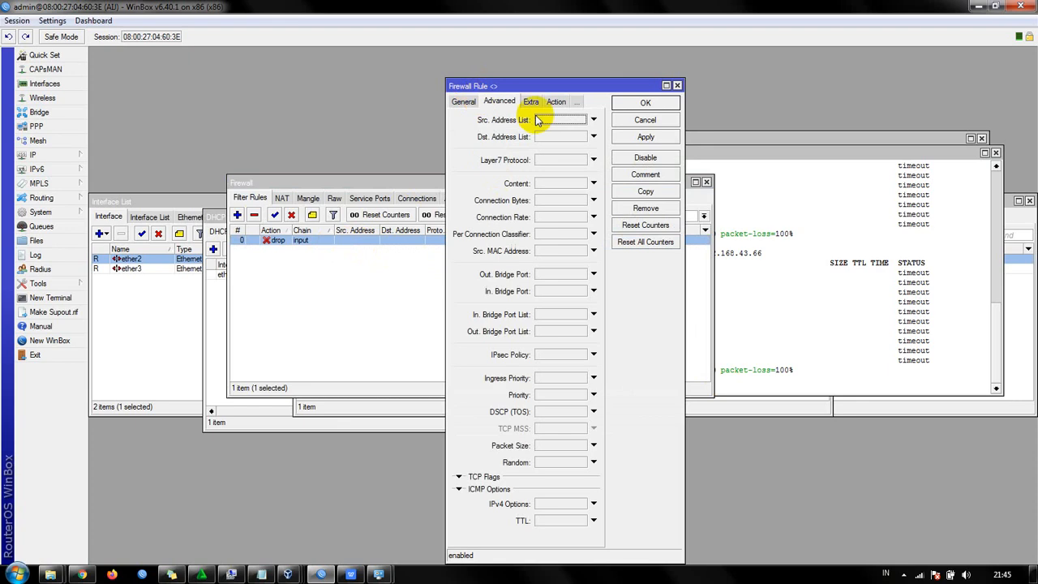
left_click(463, 101)
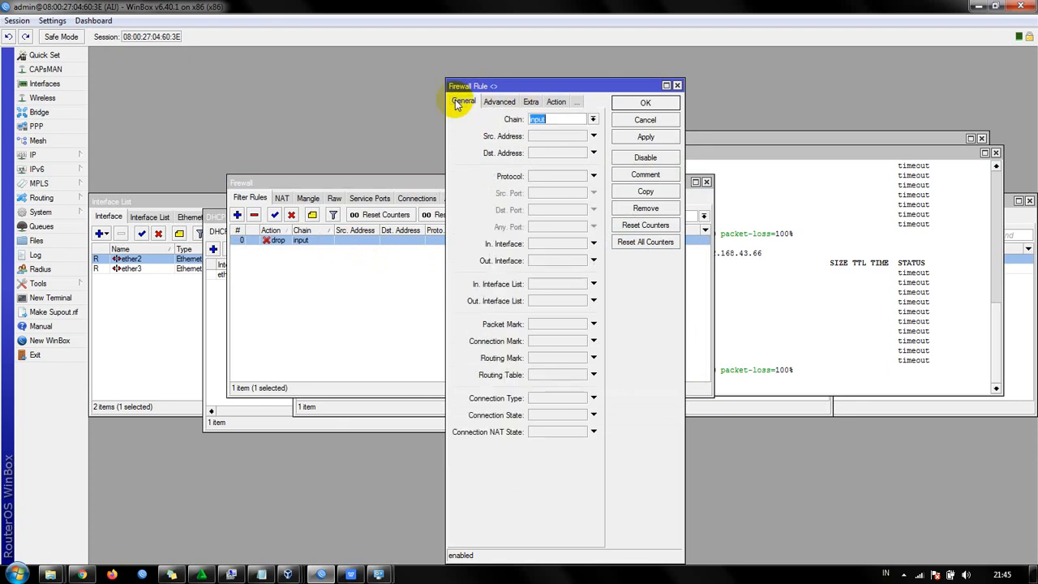
left_click(593, 119)
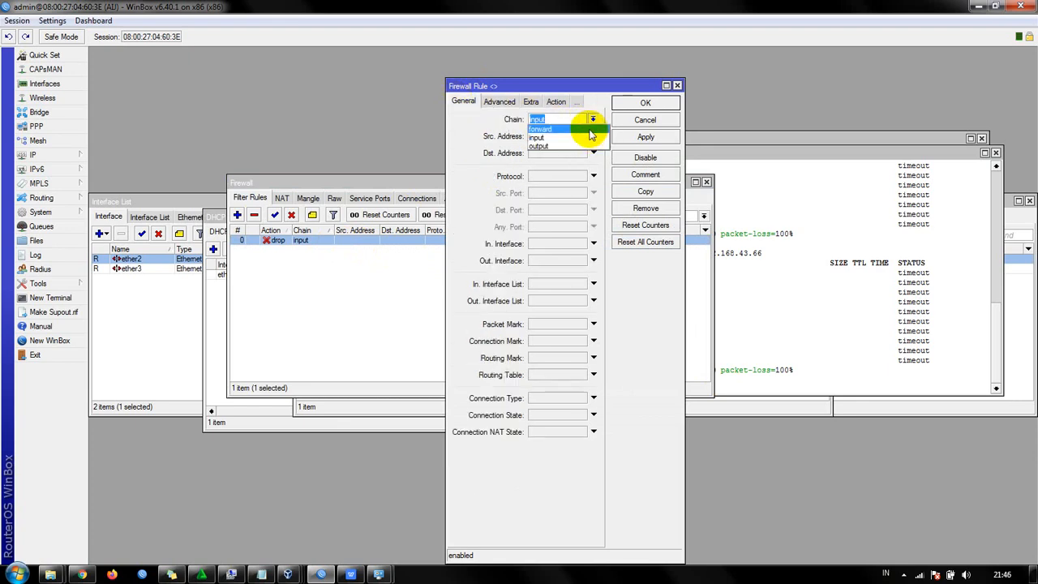
left_click(590, 129)
left_click(652, 140)
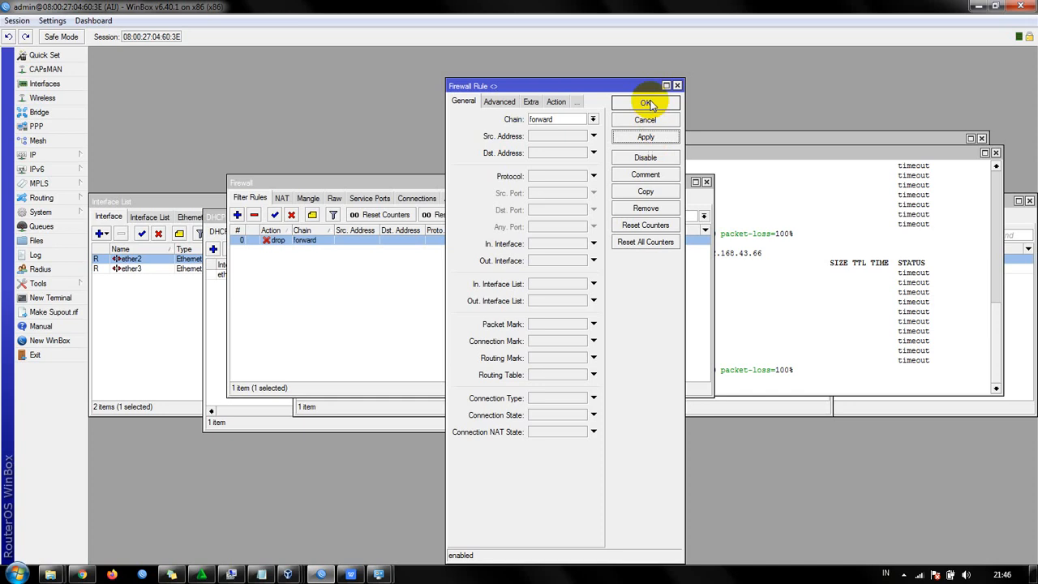
left_click(651, 103)
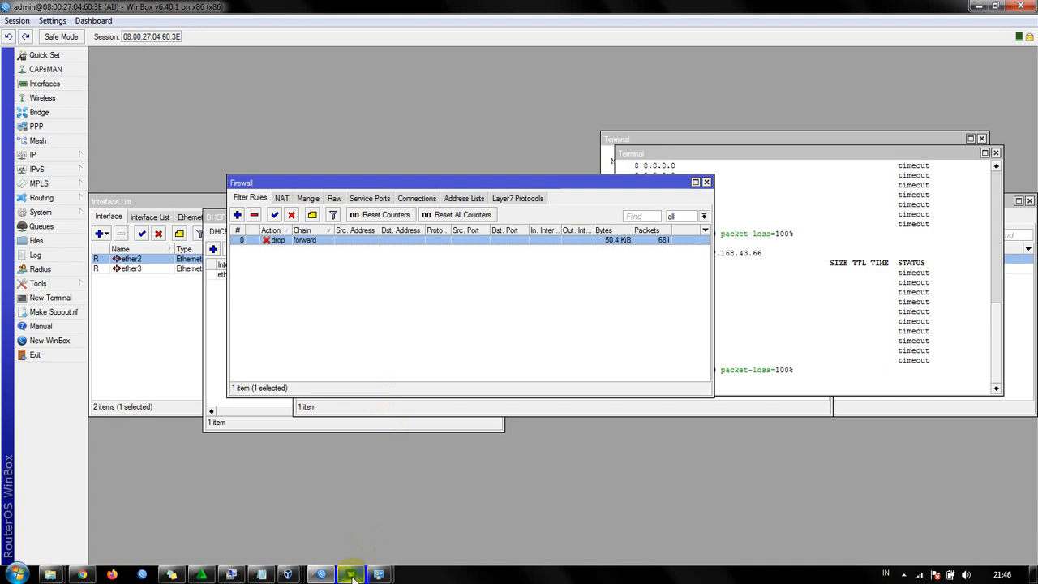
- Switch to the Windows virtual machine in VirtualBox and ping 8.8.8.8 from its Command Prompt
mouse_move(300, 573)
mouse_move(367, 520)
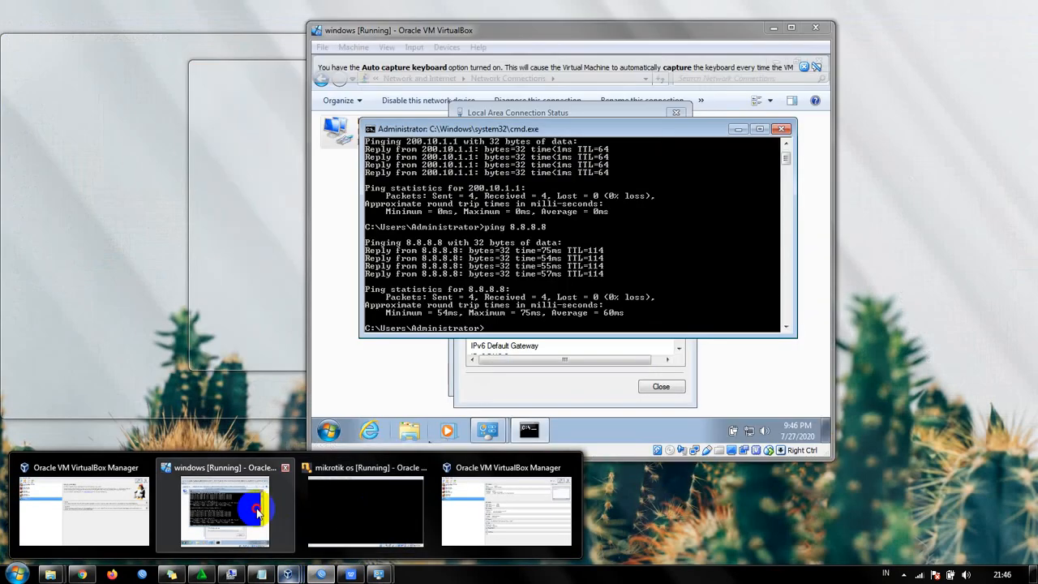
left_click(225, 511)
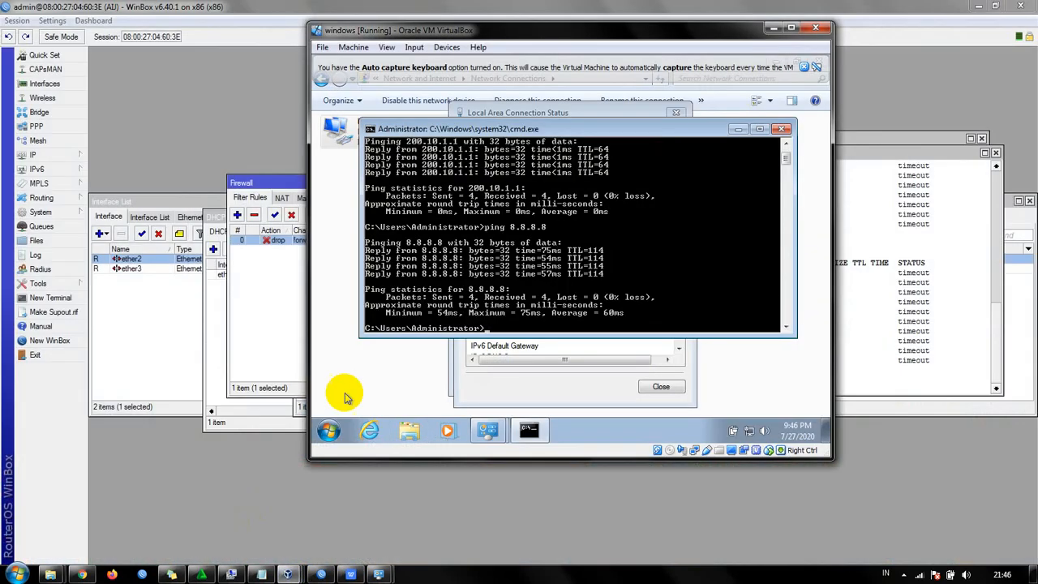
type("ping 8.8.8.8")
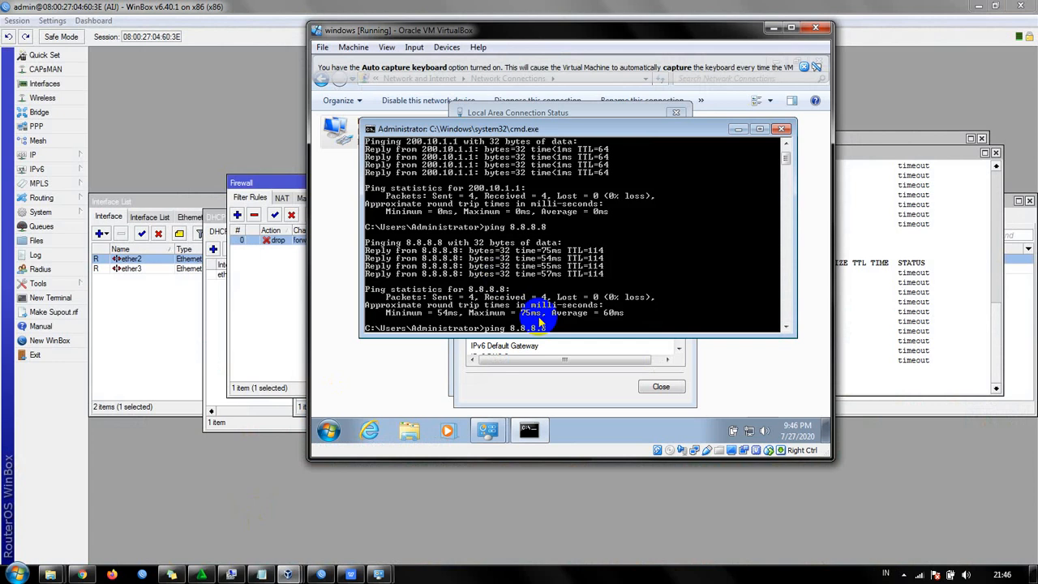
key("Return")
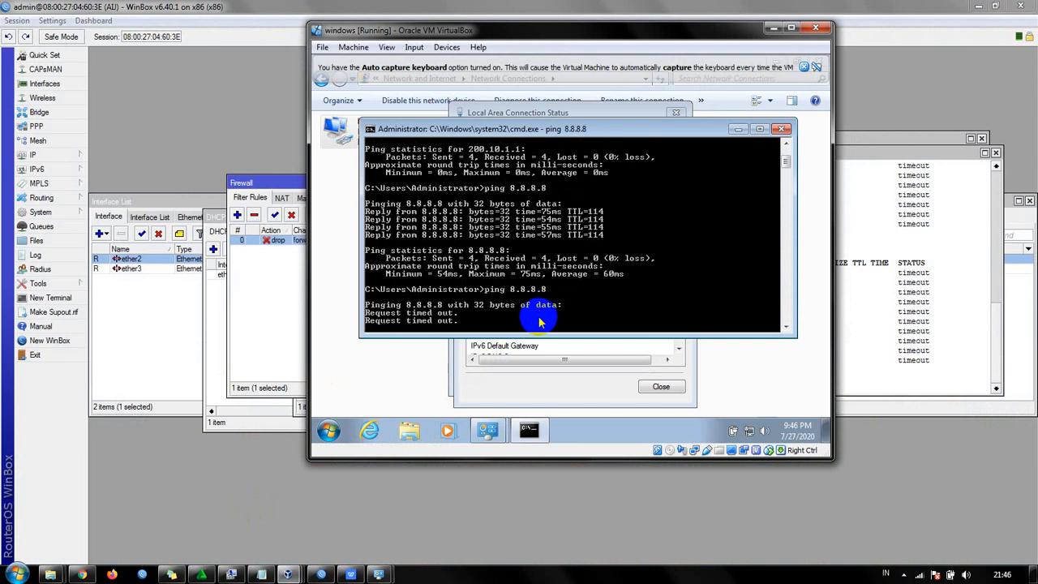
- Return to WinBox, change the drop filter rule's chain to output and save the rule
left_click(276, 268)
left_click(275, 241)
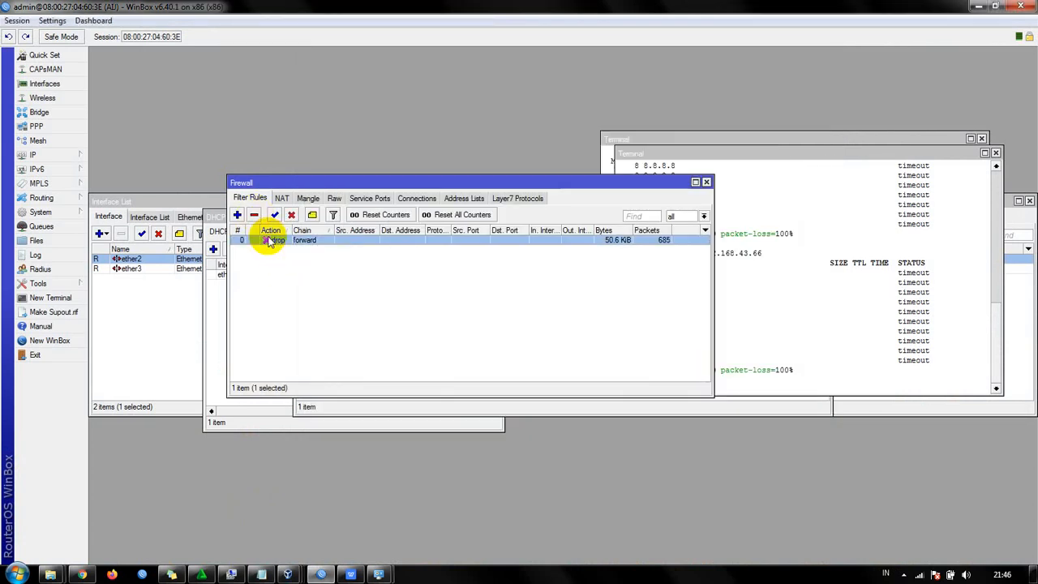
double_click(273, 240)
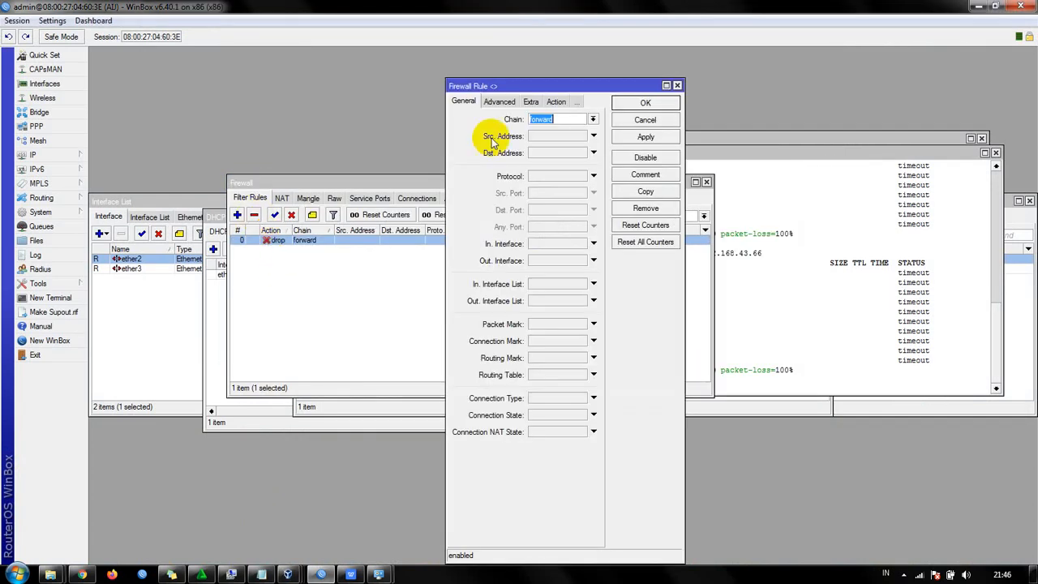
left_click(593, 120)
left_click(590, 150)
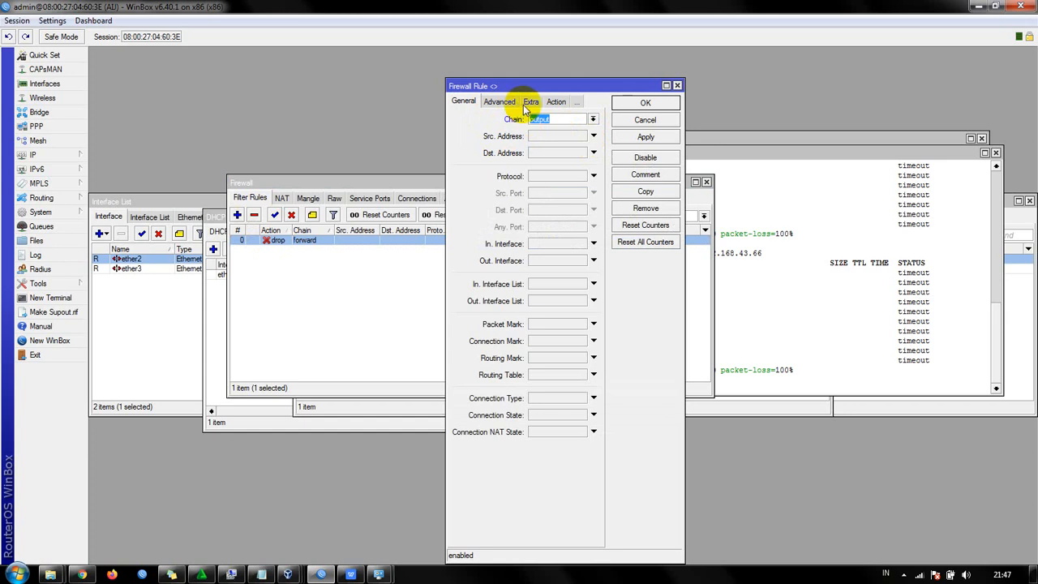
left_click(669, 139)
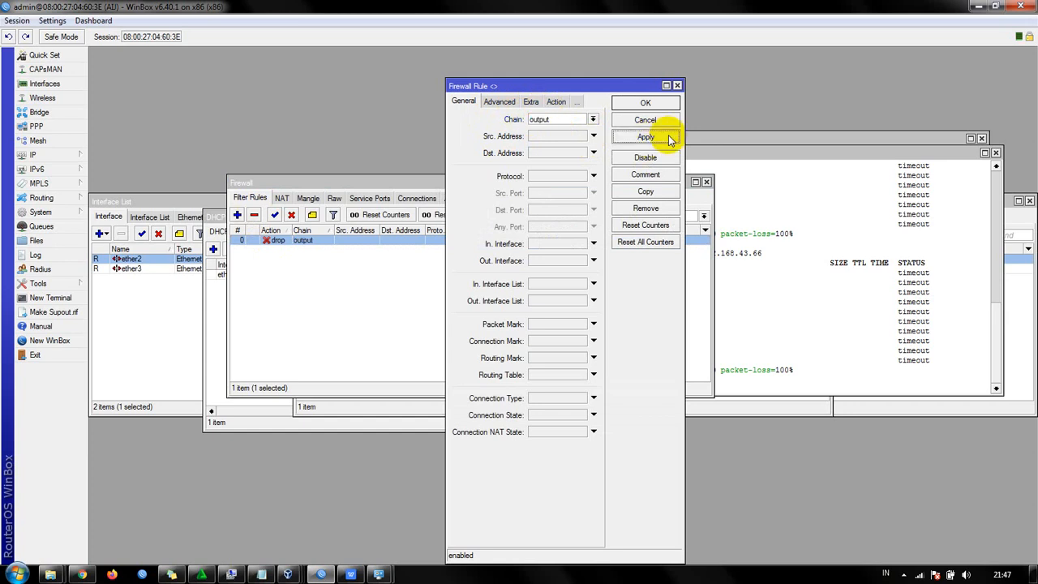
left_click(647, 103)
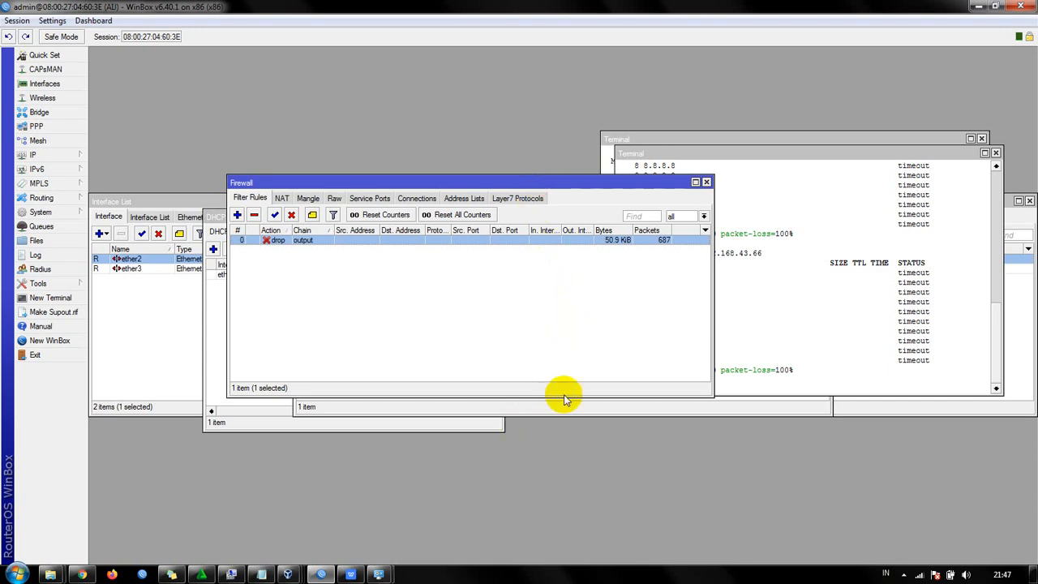
- Repeat the ping to 192.168.43.66 in the router terminal to test the output drop rule, and stop it after several attempts
left_click(777, 360)
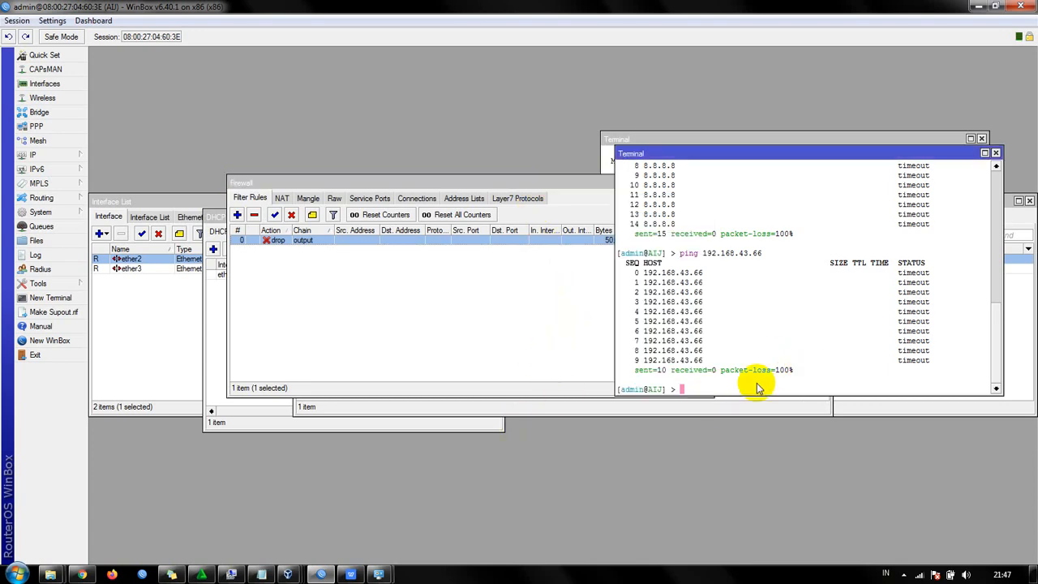
key("Up")
key("Return")
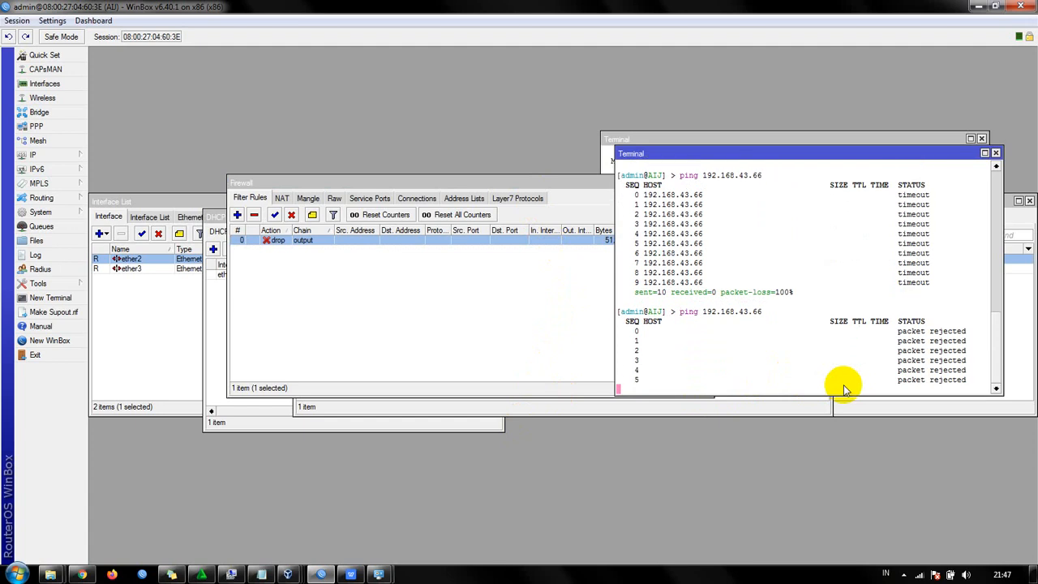
key("ctrl+c")
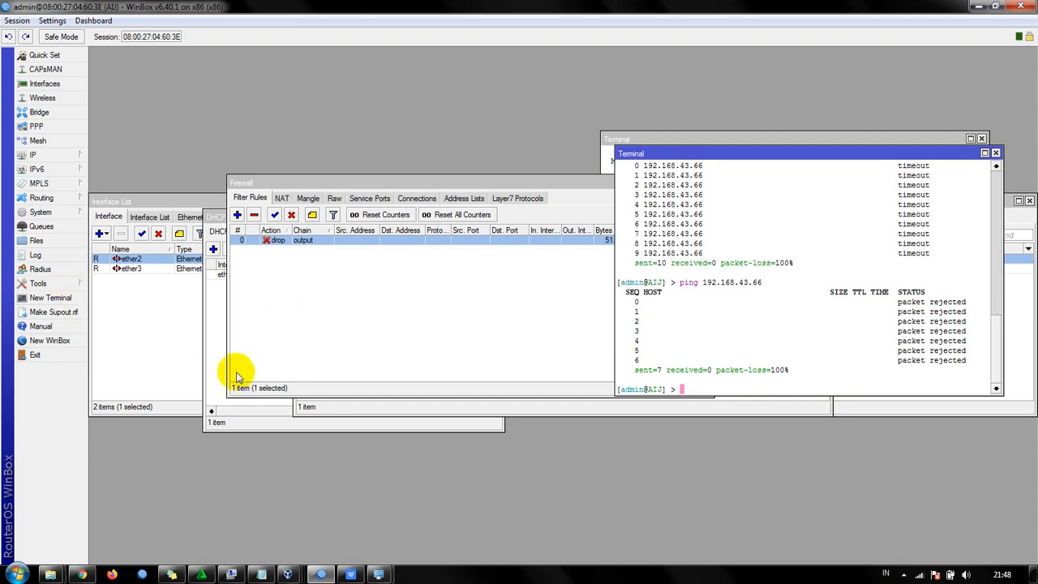
- Switch to the WPS Office presentation, review the Ilustrasi and NAT slides, and return to WinBox
mouse_move(377, 574)
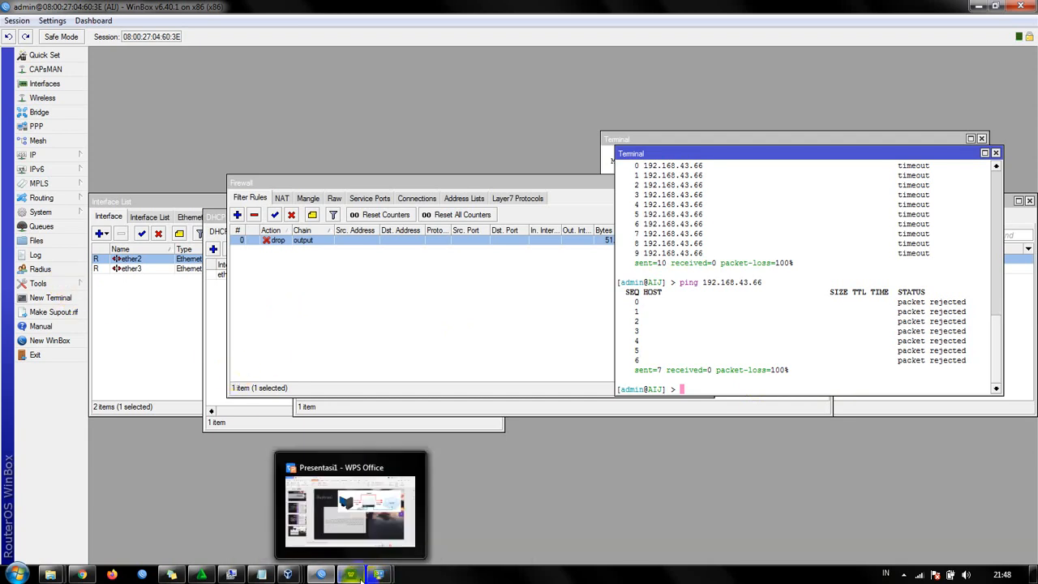
left_click(362, 526)
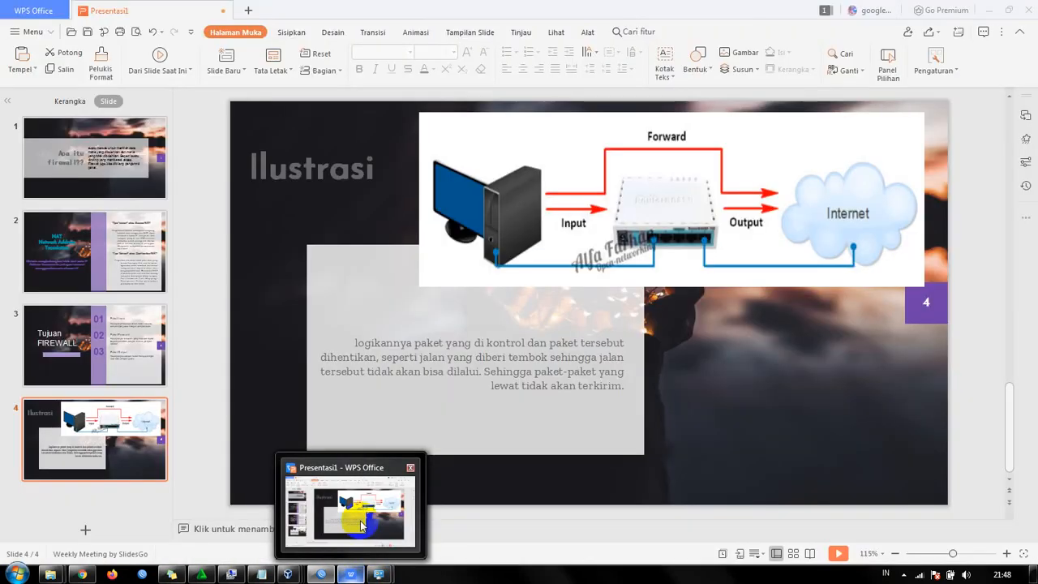
left_click(126, 261)
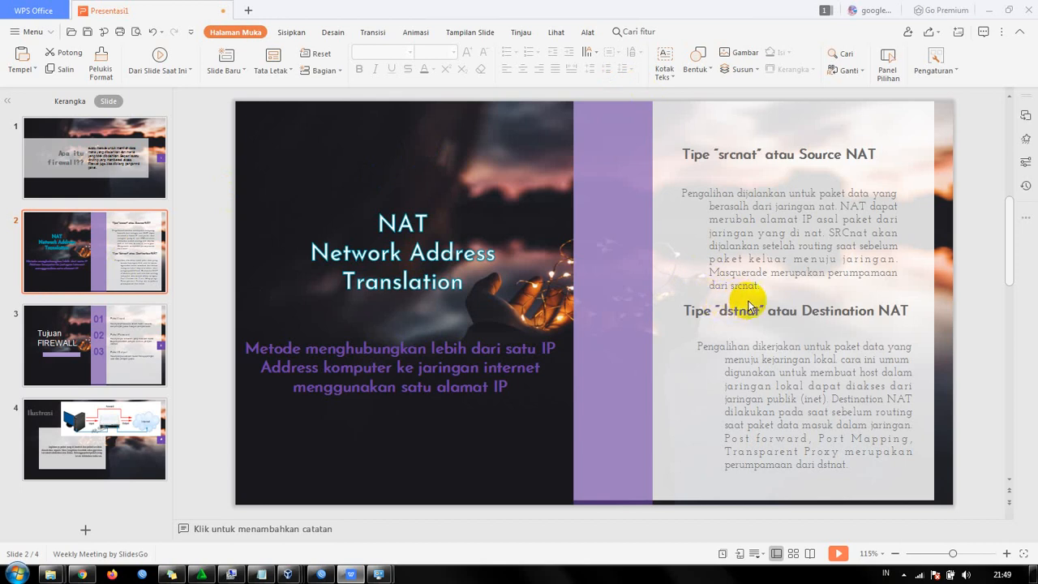
left_click(987, 10)
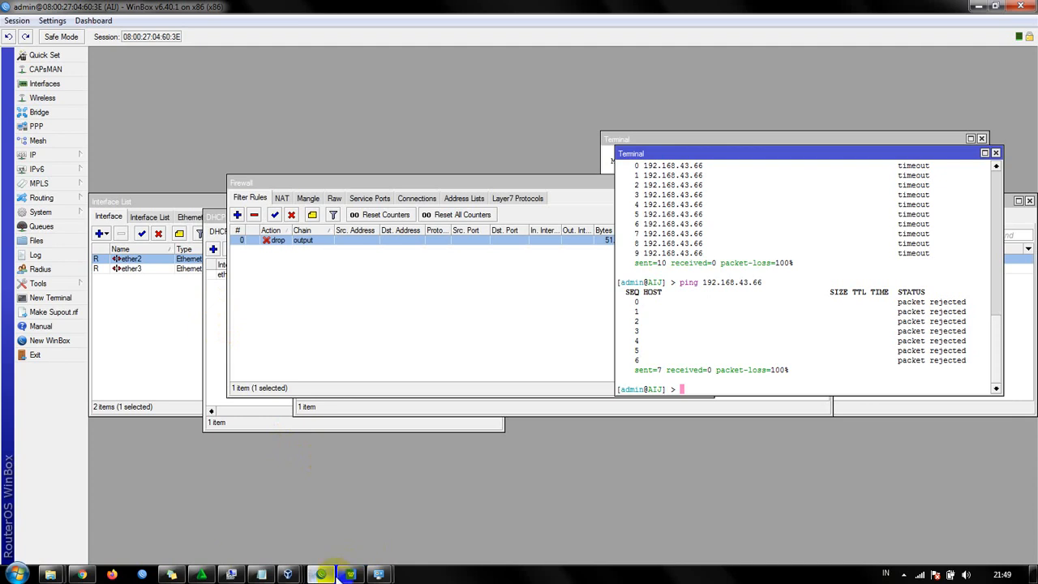
- Minimize the WinBox, Computer Management and Windows virtual machine windows, and open the host's Start menu
left_click(230, 573)
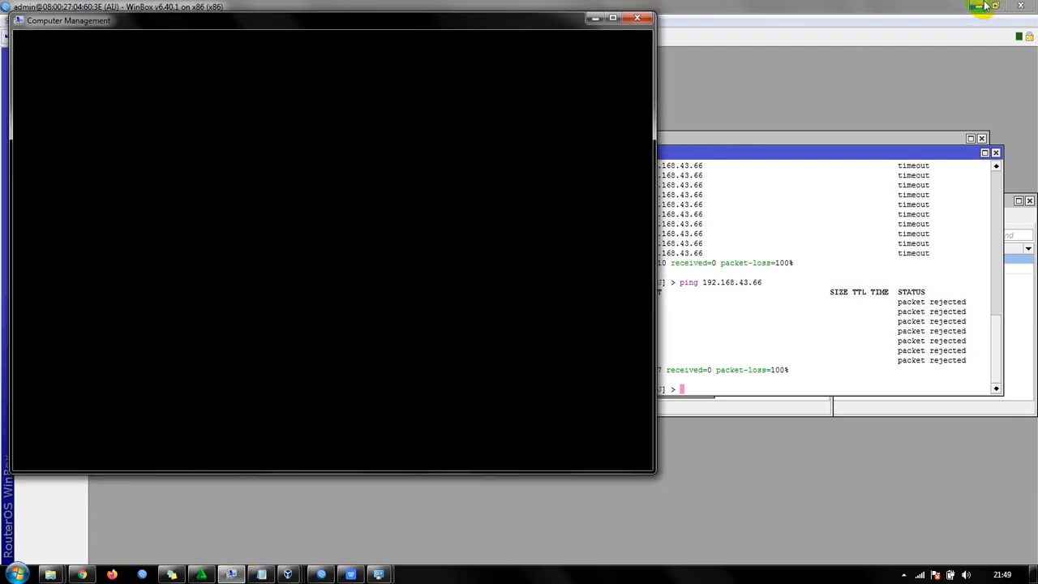
left_click(982, 5)
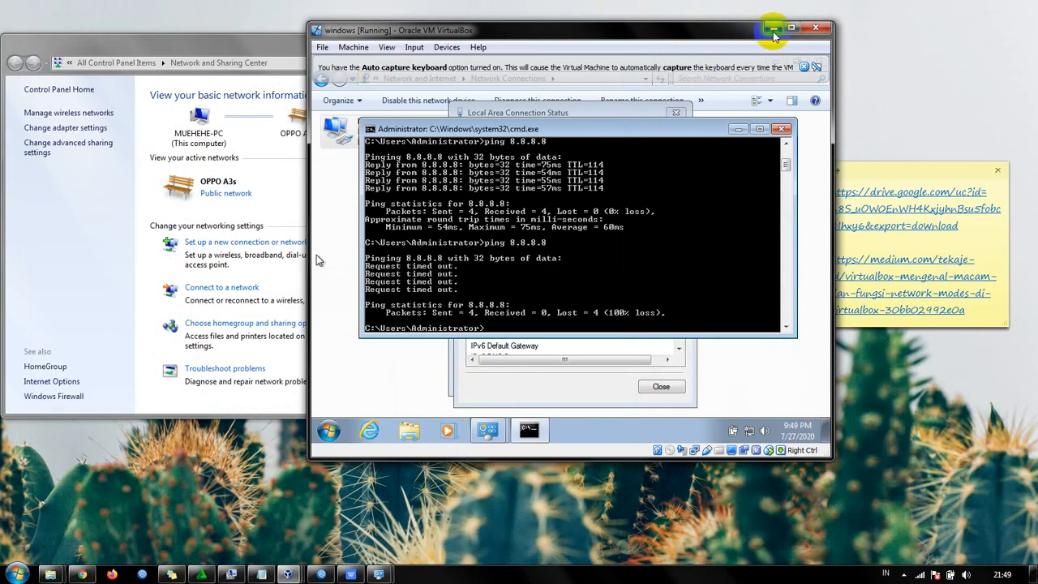
left_click(772, 30)
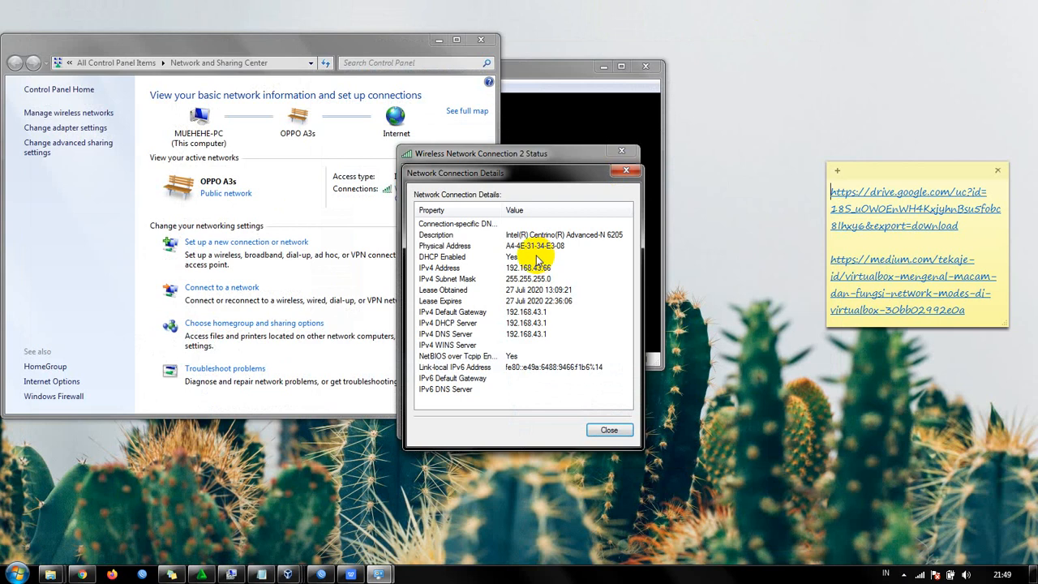
key("super")
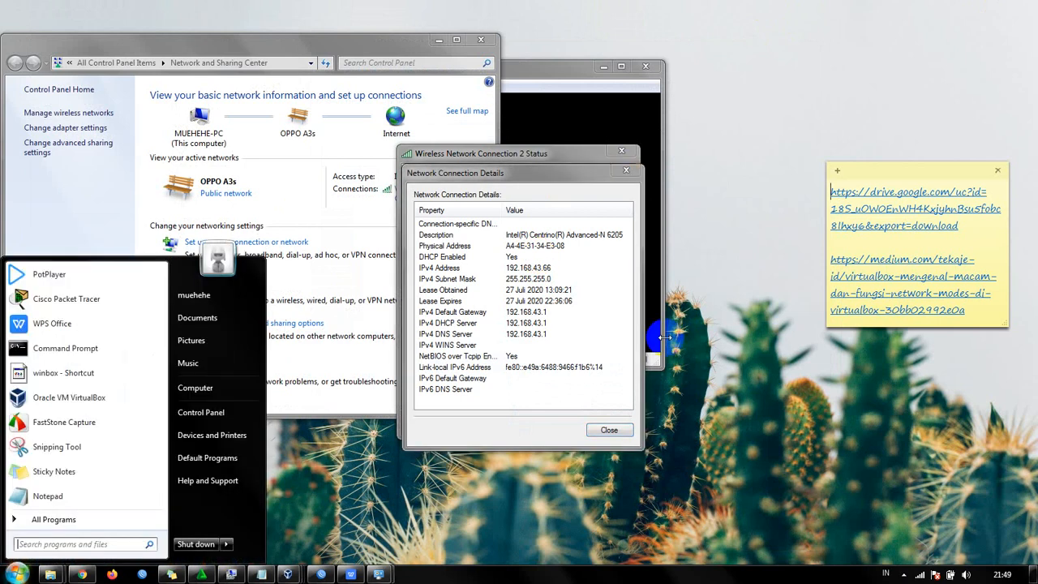